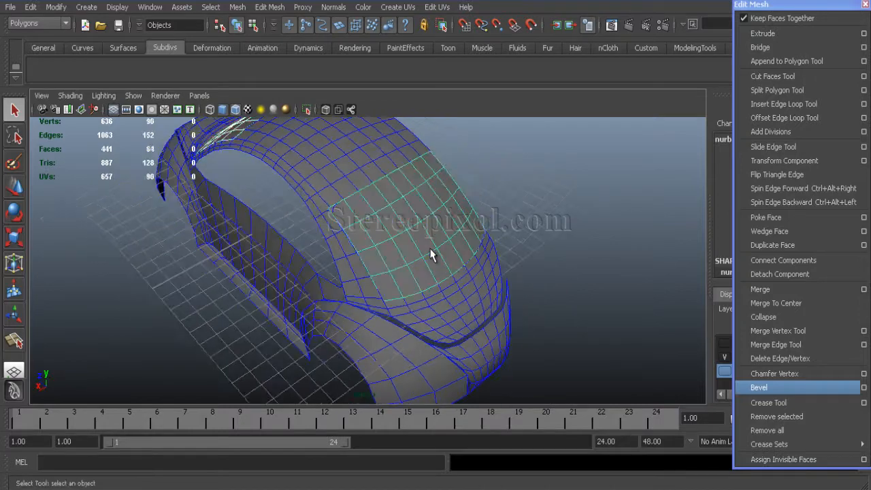
Create a display layer named WindScreens for the selected front and rear windscreen surfaces and hide it.
drag(825, 5, 99, 6)
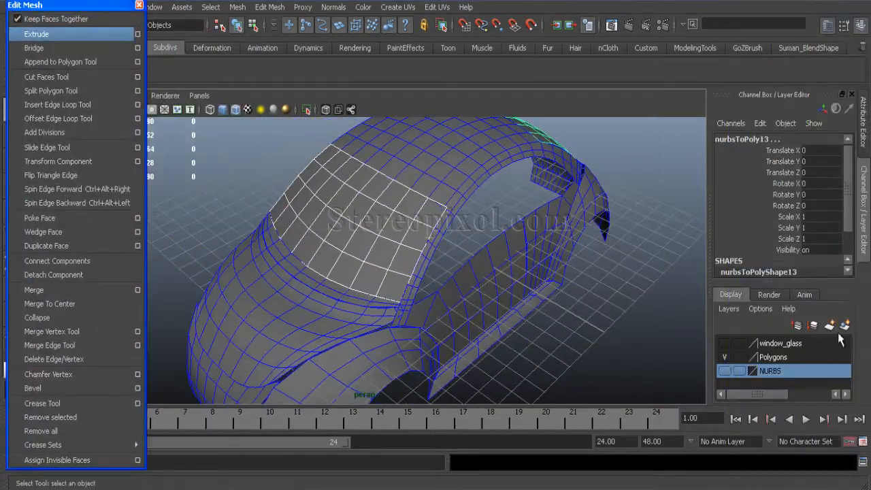
click(845, 326)
double_click(769, 343)
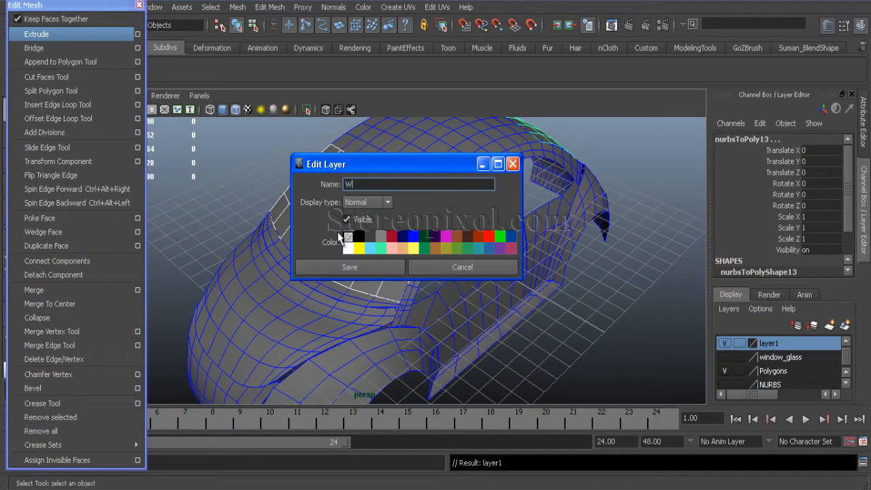
click(349, 267)
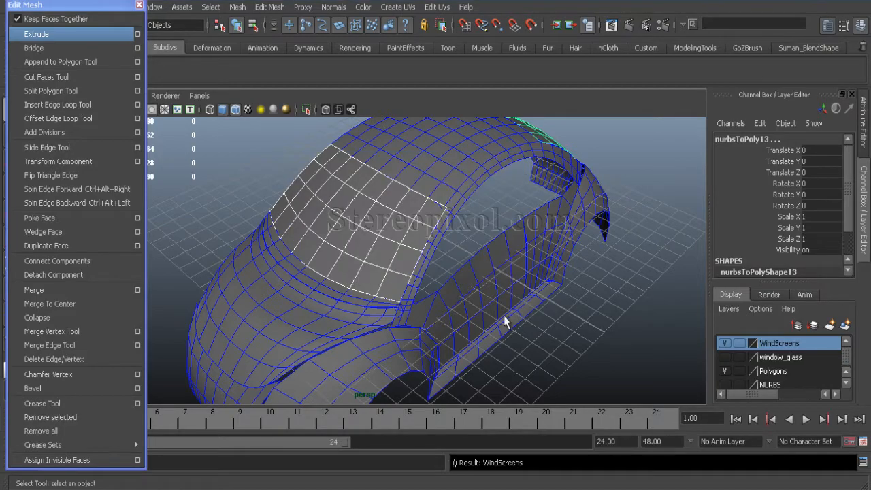
click(725, 343)
Examine the car body's side panels and both fenders in perspective and in the side view against the blueprint.
alt+drag(490, 299, 374, 327)
alt+right_drag(374, 327, 430, 383)
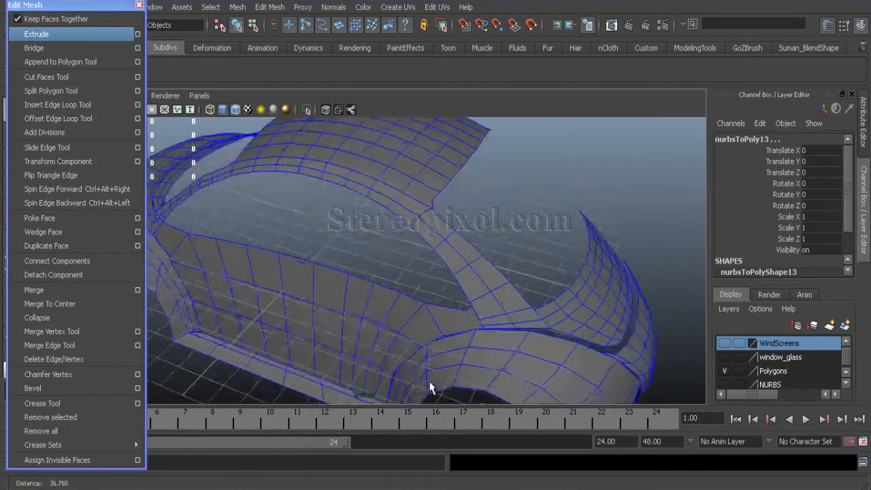
alt+drag(429, 383, 421, 315)
click(420, 316)
alt+middle_drag(477, 307, 420, 328)
alt+right_drag(420, 328, 466, 320)
alt+drag(466, 327, 465, 279)
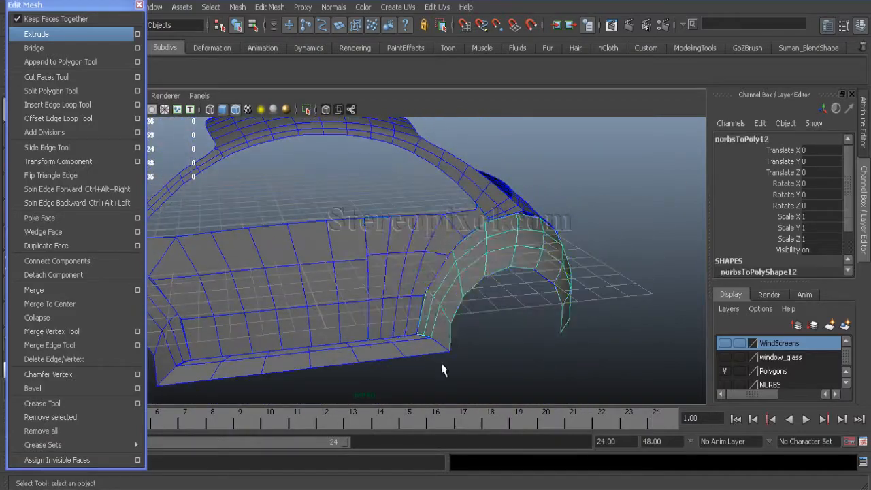
alt+drag(443, 369, 438, 313)
key(space)
key(space)
alt+right_drag(527, 350, 253, 424)
alt+middle_drag(253, 424, 316, 344)
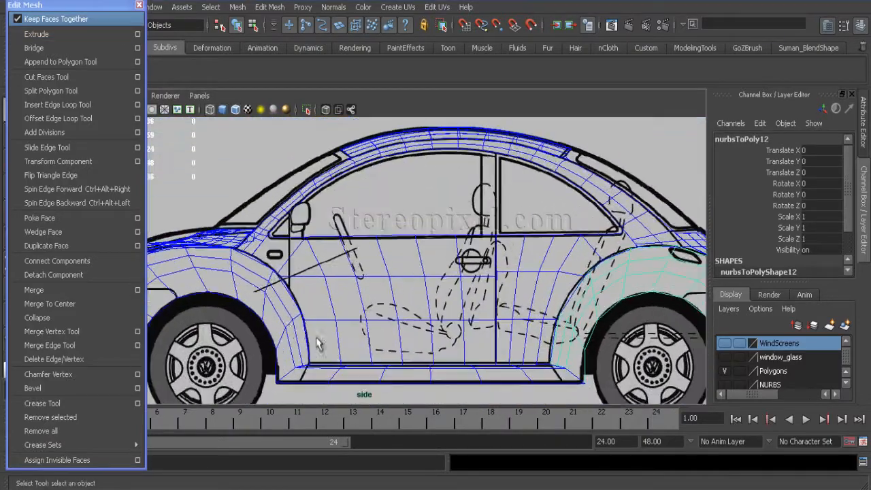
alt+middle_drag(363, 326, 526, 325)
alt+right_drag(526, 325, 526, 360)
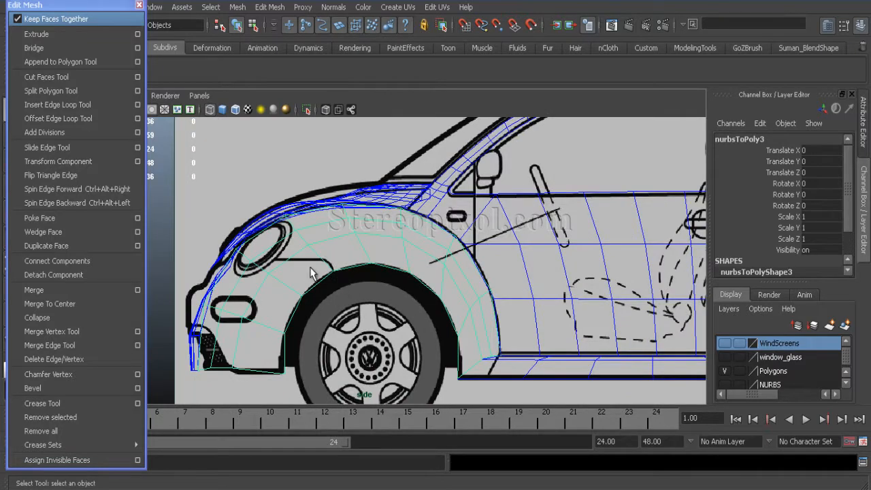
alt+middle_drag(311, 268, 313, 286)
Hide the hood surfaces and the front bumper surface so only the side body panels remain in view.
key(space)
key(space)
alt+drag(450, 224, 272, 258)
click(263, 259)
alt+middle_drag(263, 258, 372, 239)
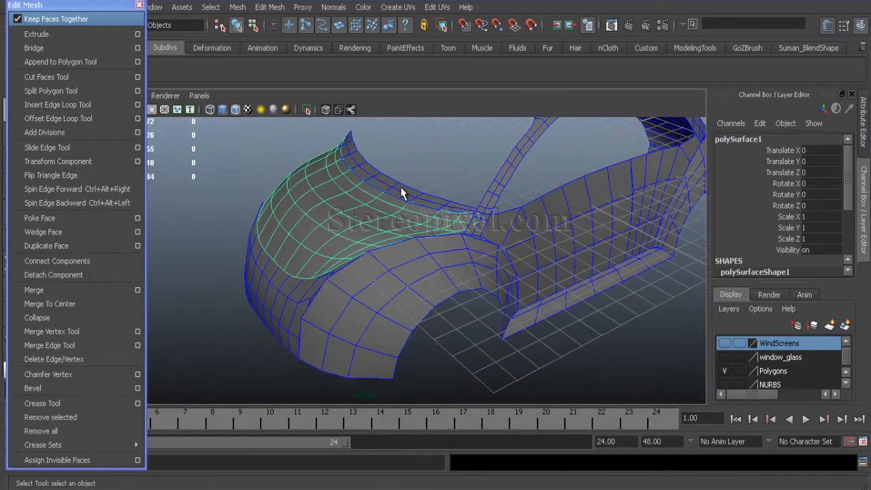
alt+right_drag(309, 301, 236, 289)
drag(99, 7, 74, 65)
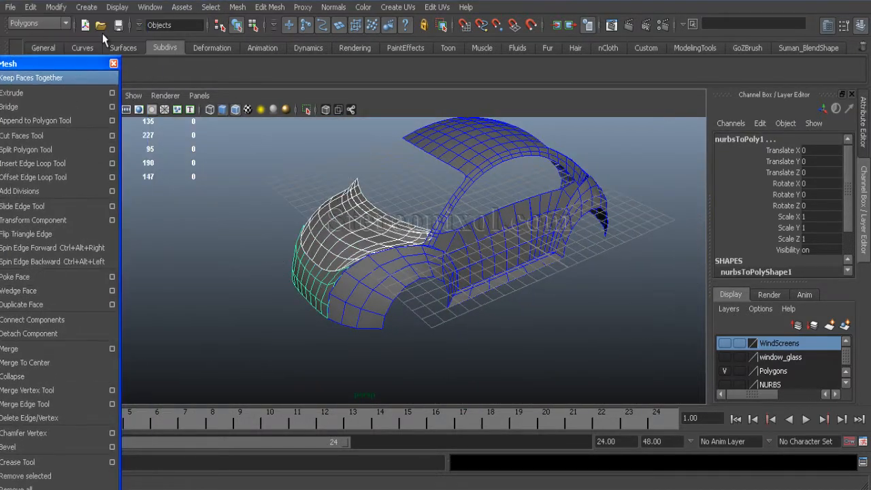
click(117, 6)
mouse_move(126, 70)
click(238, 77)
Hide the side door panel.
alt+right_drag(336, 238, 511, 347)
alt+drag(513, 348, 348, 329)
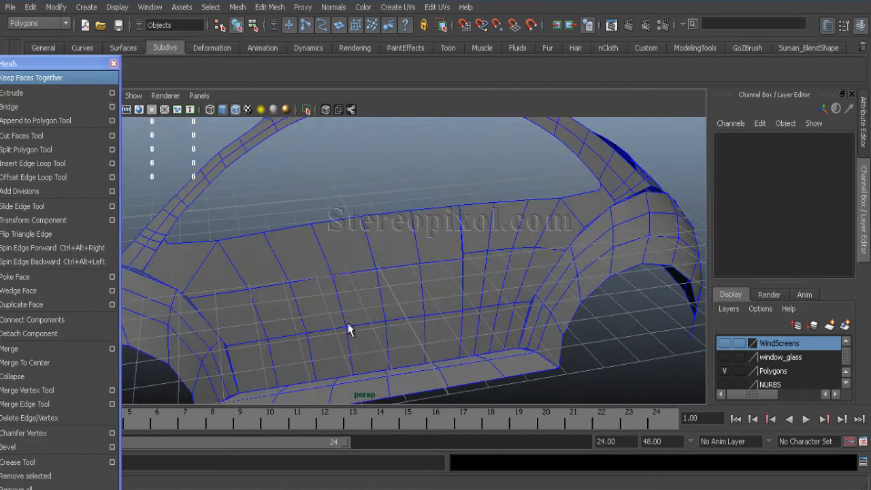
click(348, 329)
click(115, 8)
click(235, 78)
Examine how the rear quarter panel, rear fender, sill and roof frame meet around the door opening.
alt+right_drag(585, 320, 506, 294)
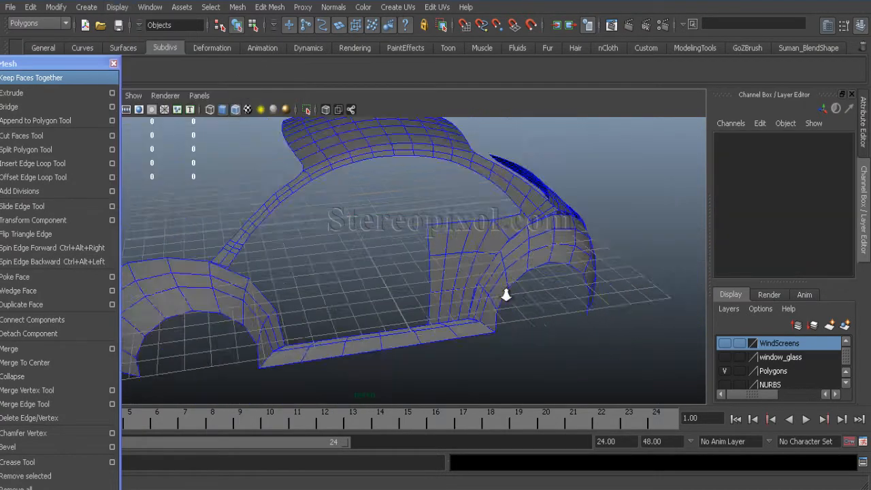
alt+drag(506, 293, 517, 315)
click(486, 279)
shift+click(429, 274)
alt+middle_drag(429, 274, 474, 235)
alt+right_drag(475, 235, 517, 336)
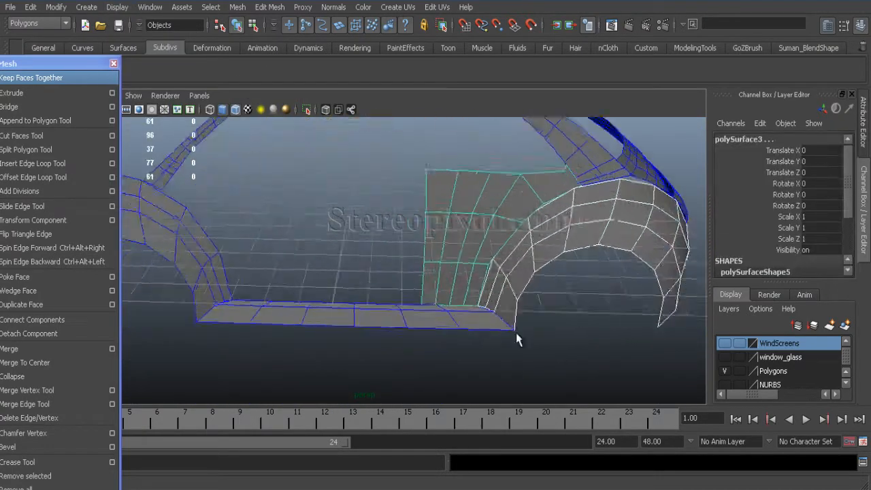
alt+middle_drag(517, 336, 432, 402)
click(409, 327)
shift+click(471, 229)
alt+right_drag(374, 266, 470, 276)
alt+middle_drag(470, 276, 430, 336)
alt+right_drag(430, 335, 463, 335)
alt+middle_drag(464, 336, 488, 299)
In the side view, flatten the rear quarter panel's upper edge vertices into a straight line along the blueprint's window base.
key(space)
key(space)
alt+middle_drag(573, 315, 293, 347)
alt+right_drag(340, 347, 626, 402)
alt+middle_drag(526, 322, 312, 330)
click(409, 255)
alt+right_drag(409, 256, 367, 264)
click(452, 279)
drag(552, 291, 554, 291)
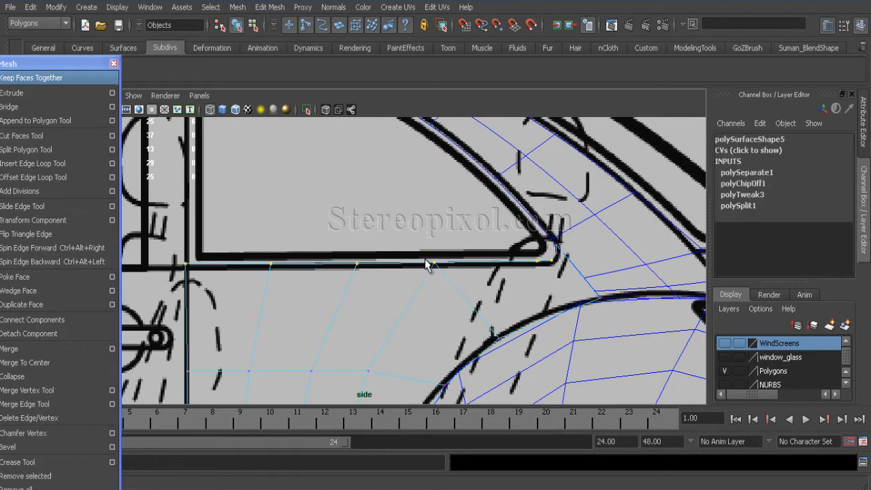
alt+right_drag(426, 259, 432, 282)
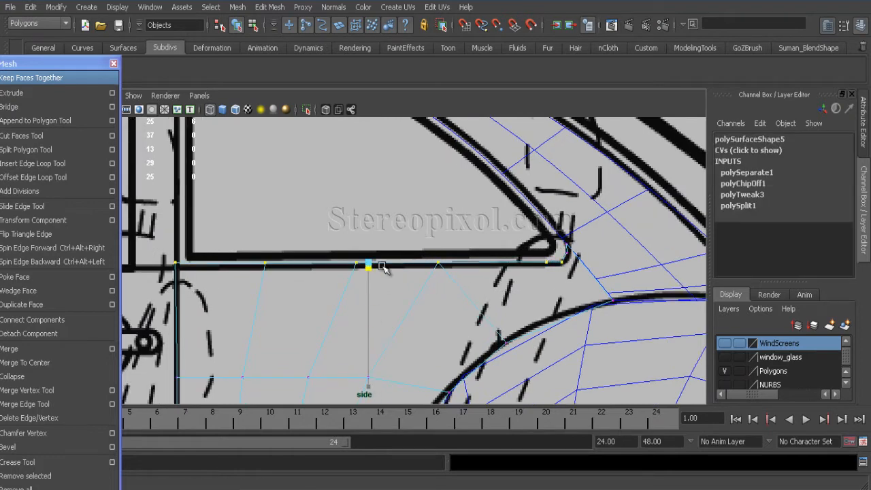
click(341, 177)
alt+middle_drag(381, 254, 325, 270)
alt+right_drag(367, 289, 408, 306)
alt+right_drag(476, 300, 372, 250)
key(space)
key(space)
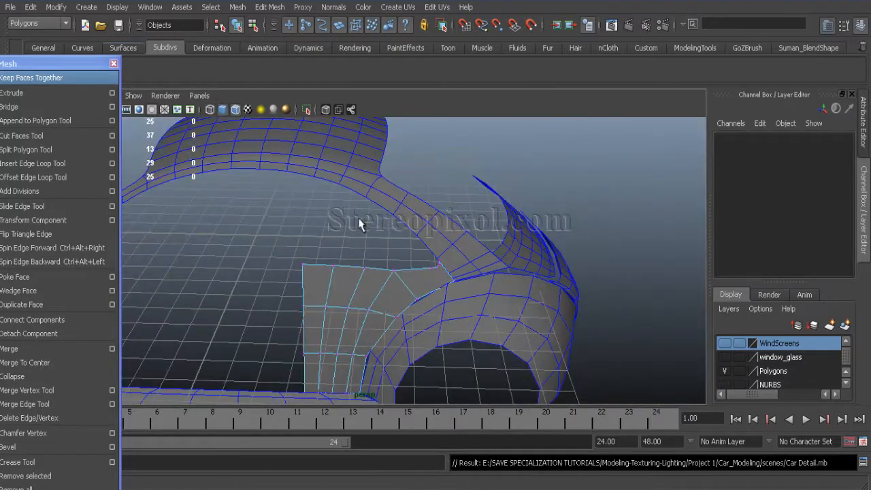
Combine the rear quarter panel and the roof frame into a single polygon mesh.
alt+drag(358, 219, 364, 361)
alt+right_drag(363, 361, 358, 342)
alt+middle_drag(358, 342, 462, 359)
right_drag(411, 303, 457, 246)
click(405, 298)
shift+click(463, 245)
alt+middle_drag(394, 275, 497, 278)
alt+right_drag(496, 278, 442, 276)
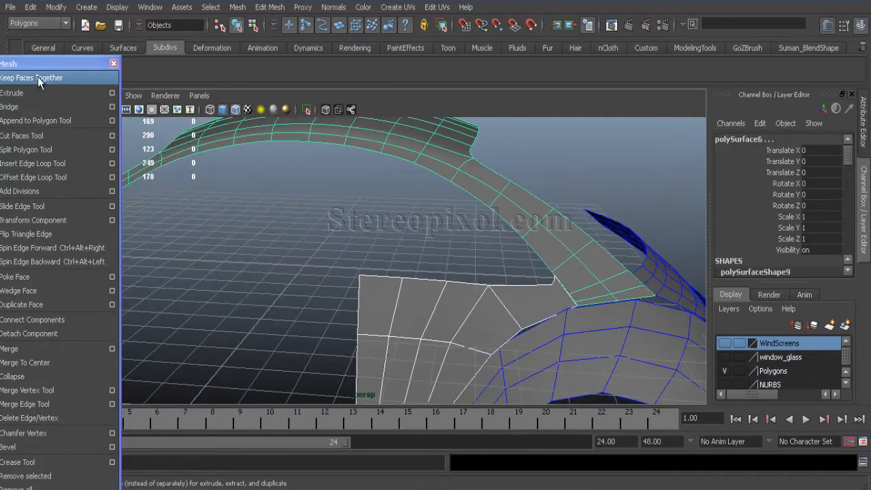
drag(63, 63, 87, 109)
click(138, 110)
click(236, 7)
click(248, 27)
Merge the two vertices where the quarter panel meets the roof pillar at the rear window corner.
alt+right_drag(439, 272, 493, 276)
alt+middle_drag(493, 275, 289, 246)
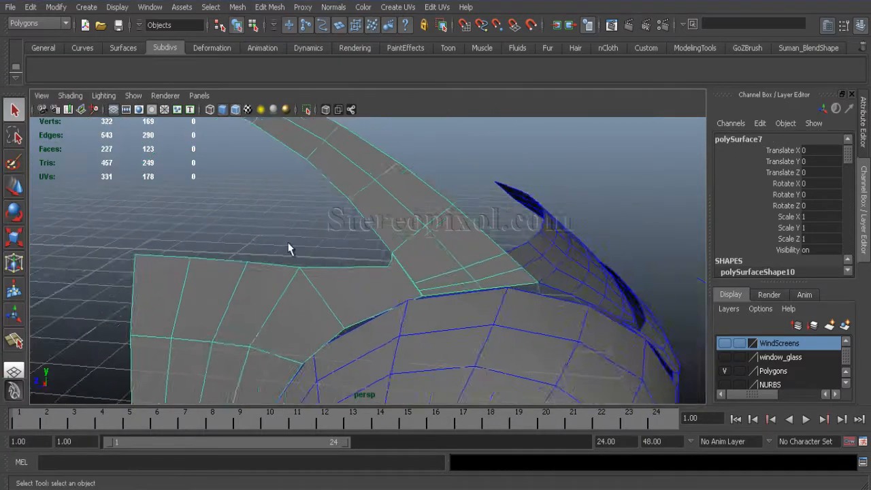
alt+right_drag(288, 246, 389, 261)
right_drag(388, 260, 343, 264)
drag(405, 249, 418, 238)
click(262, 8)
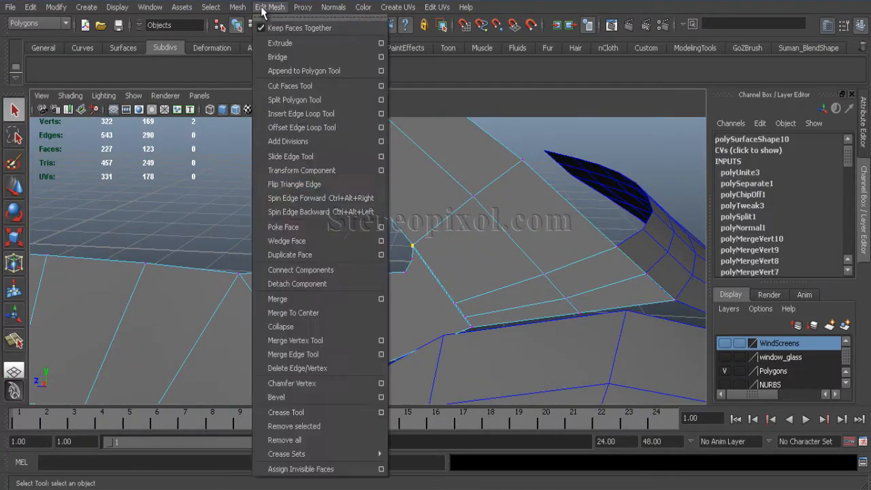
click(297, 299)
scroll(385, 315, up, 6)
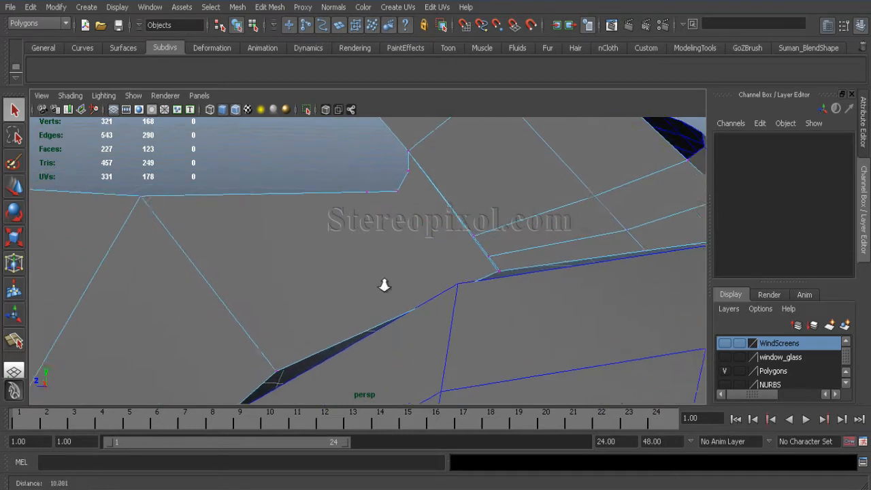
Split the quarter panel face from the rear window's lower corner to the first edge end on the roof pillar.
alt+right_drag(384, 285, 396, 316)
alt+middle_drag(359, 284, 413, 298)
alt+right_drag(413, 298, 391, 287)
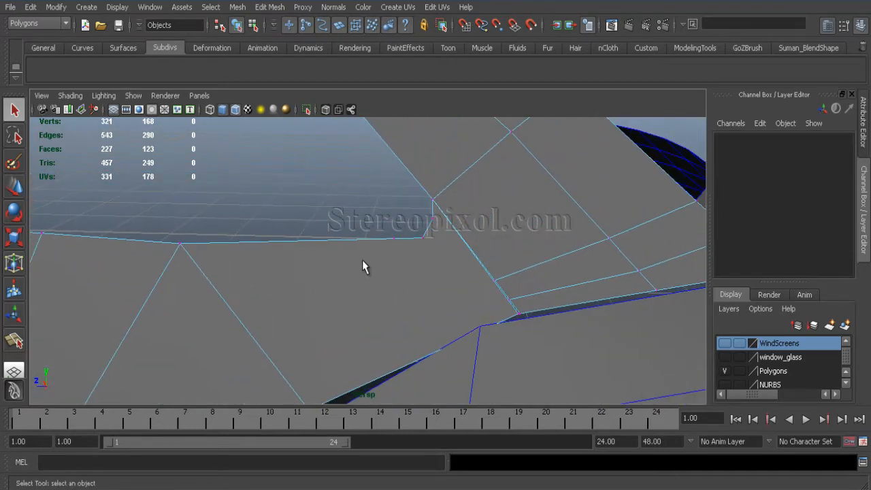
alt+right_drag(362, 261, 364, 270)
alt+drag(370, 201, 443, 73)
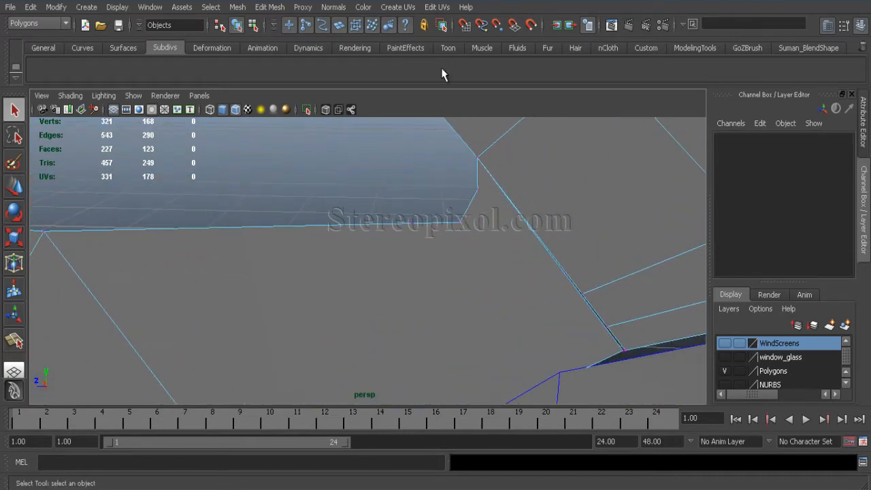
click(272, 7)
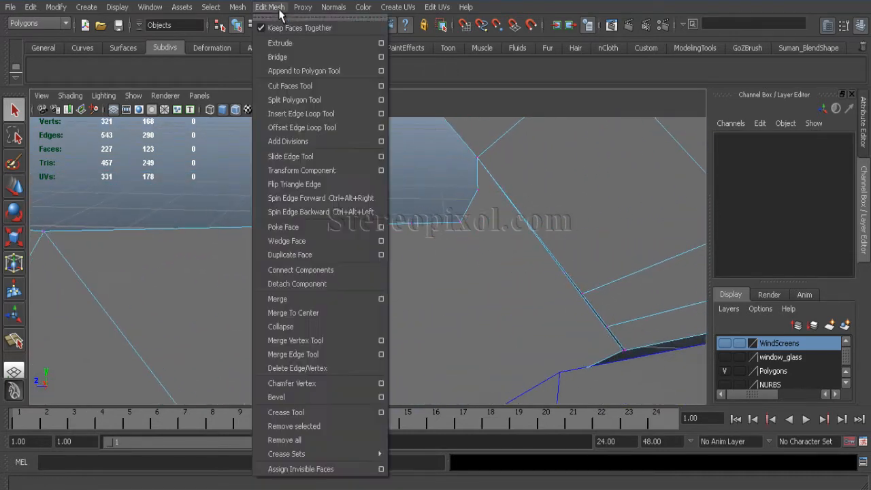
click(283, 106)
alt+right_drag(435, 342, 500, 342)
alt+middle_drag(500, 342, 443, 344)
click(455, 283)
alt+right_drag(456, 286, 372, 300)
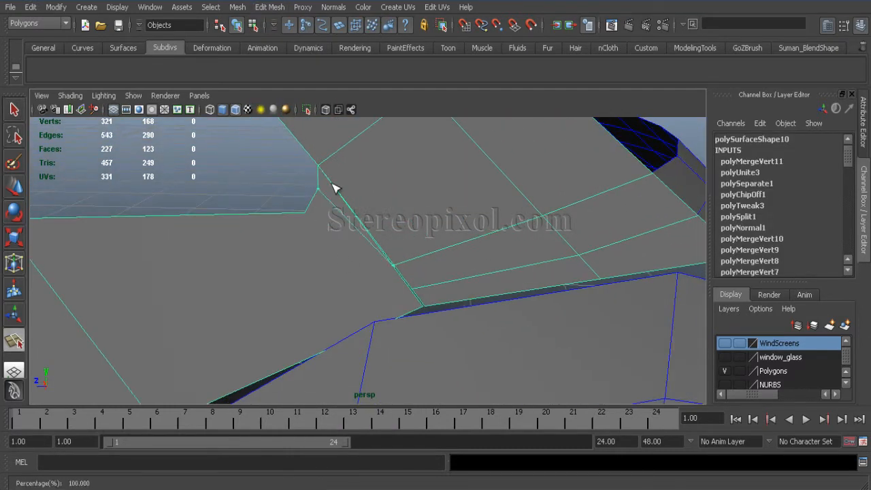
alt+right_drag(333, 320, 401, 324)
Split the quarter panel again from the window's lower edge to the second edge end on the roof pillar.
click(497, 351)
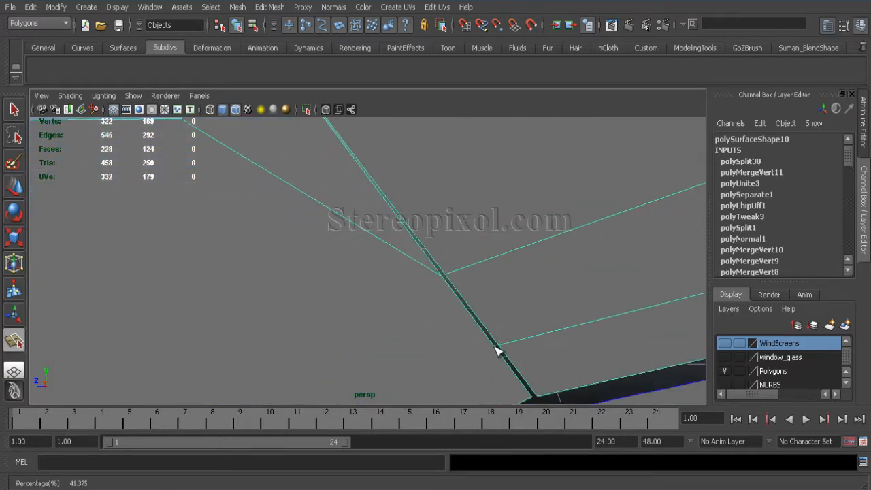
alt+right_drag(498, 350, 339, 245)
alt+right_drag(428, 286, 361, 259)
Merge the three remaining vertex pairs along the seam between the quarter panel and the roof pillar.
alt+right_drag(272, 249, 407, 345)
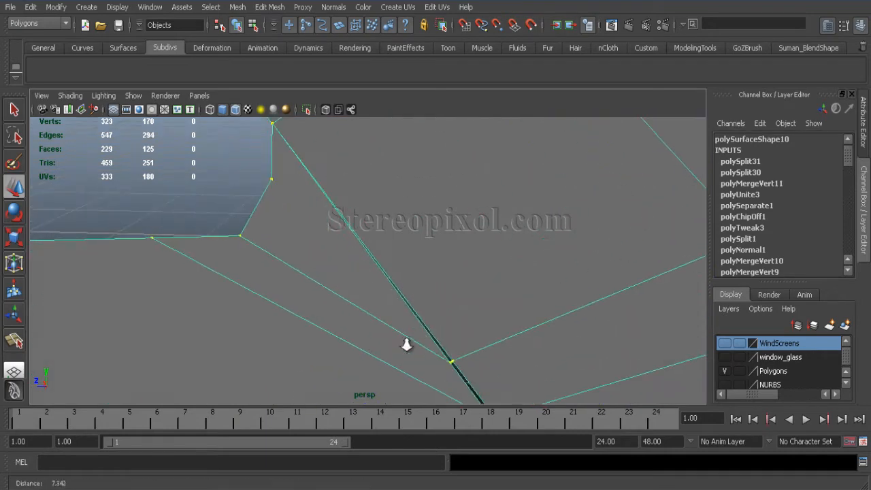
click(284, 8)
click(340, 296)
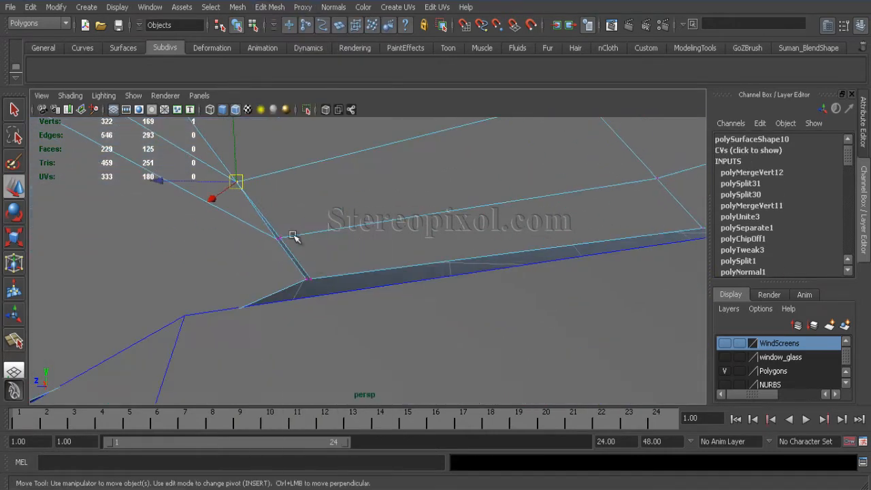
click(269, 7)
click(309, 297)
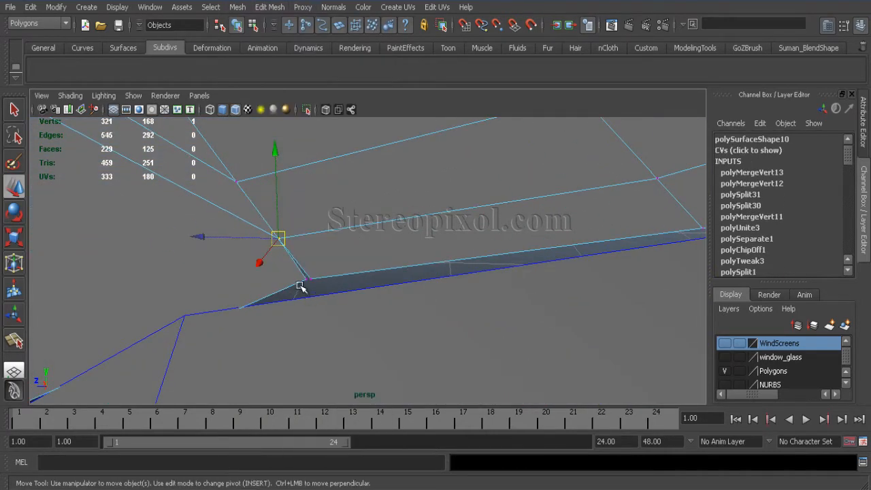
click(284, 12)
click(295, 310)
Reposition the lower vertex on the seam between the quarter panel and the roof pillar.
alt+right_drag(408, 285, 347, 252)
alt+middle_drag(321, 208, 418, 251)
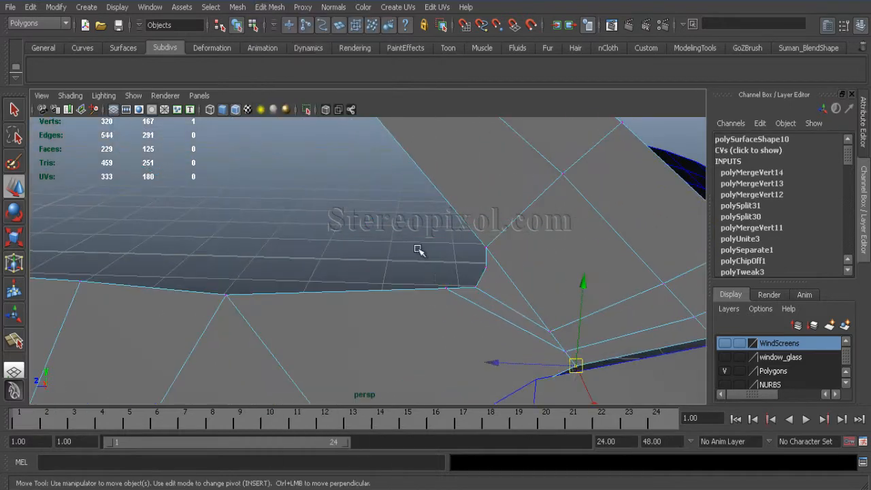
click(418, 251)
alt+right_drag(467, 303, 317, 268)
alt+middle_drag(333, 255, 318, 249)
alt+right_drag(309, 244, 374, 314)
alt+middle_drag(473, 318, 422, 272)
alt+drag(422, 272, 326, 289)
alt+right_drag(320, 271, 347, 300)
click(323, 330)
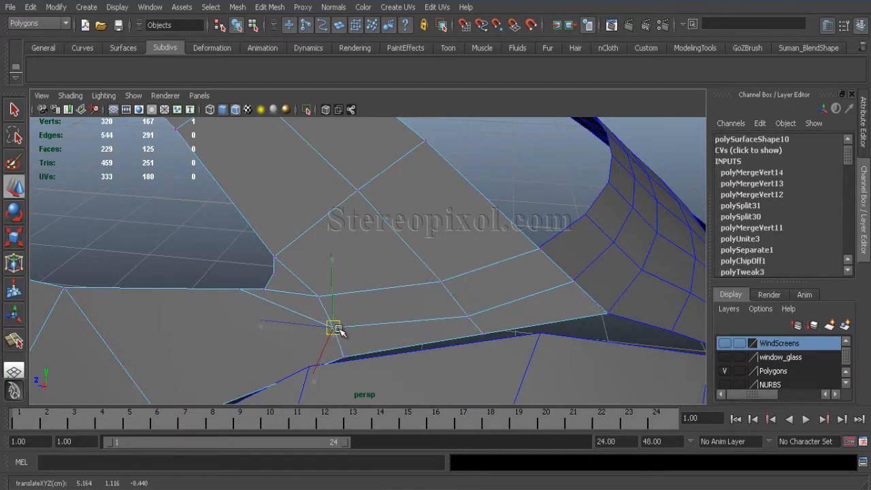
Adjust the quarter panel's window-edge vertices by moving and scaling them, and return to object mode.
alt+drag(338, 330, 423, 266)
alt+drag(274, 162, 248, 196)
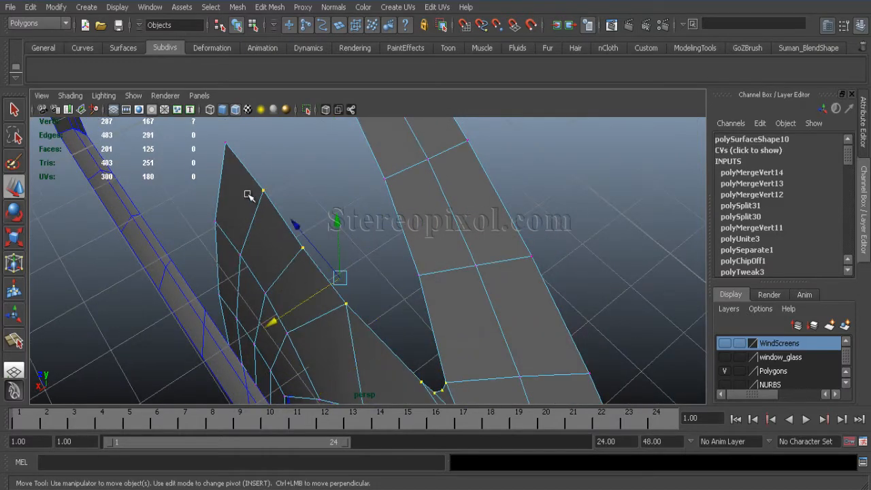
key(r)
alt+drag(213, 166, 376, 193)
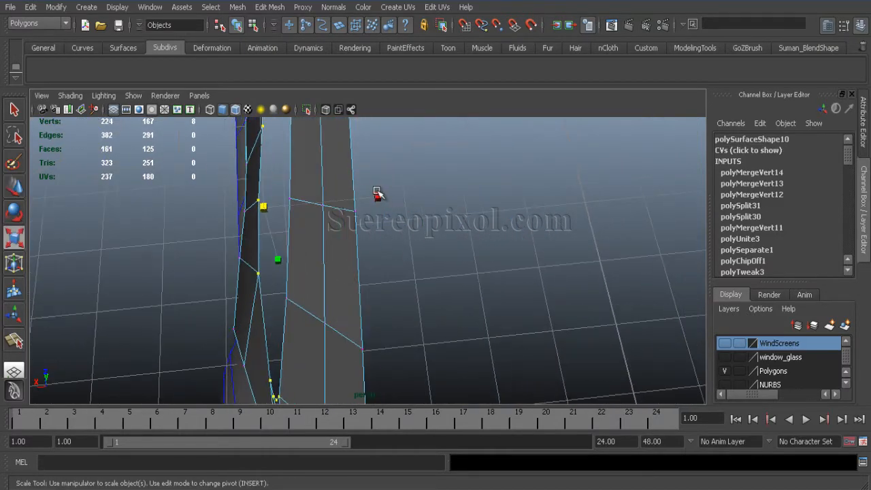
alt+drag(246, 283, 340, 207)
alt+middle_drag(340, 208, 410, 229)
click(346, 222)
key(F8)
scroll(387, 255, down, 2)
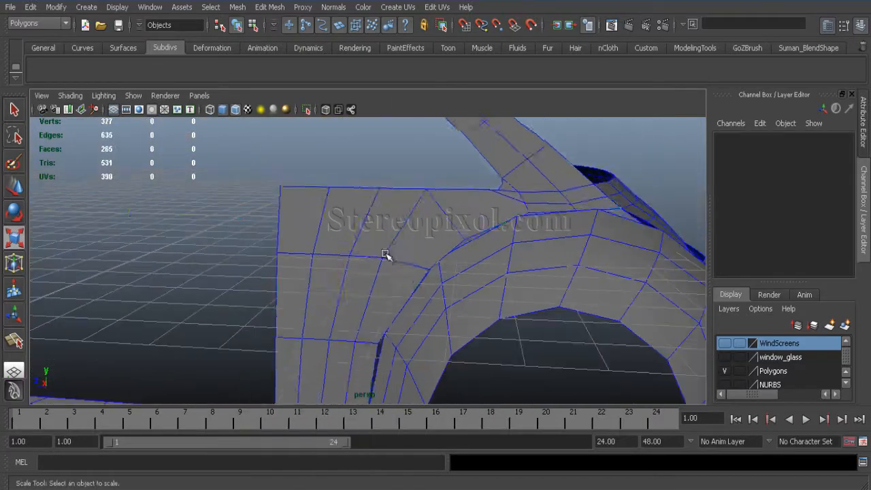
Split the rear fender's lower front faces from its outer edge to the wheel-arch vertex, level with the quarter panel's lower row.
click(387, 255)
alt+middle_drag(435, 277, 402, 179)
scroll(379, 278, up, 2)
alt+middle_drag(378, 279, 366, 259)
click(408, 307)
scroll(417, 320, up, 3)
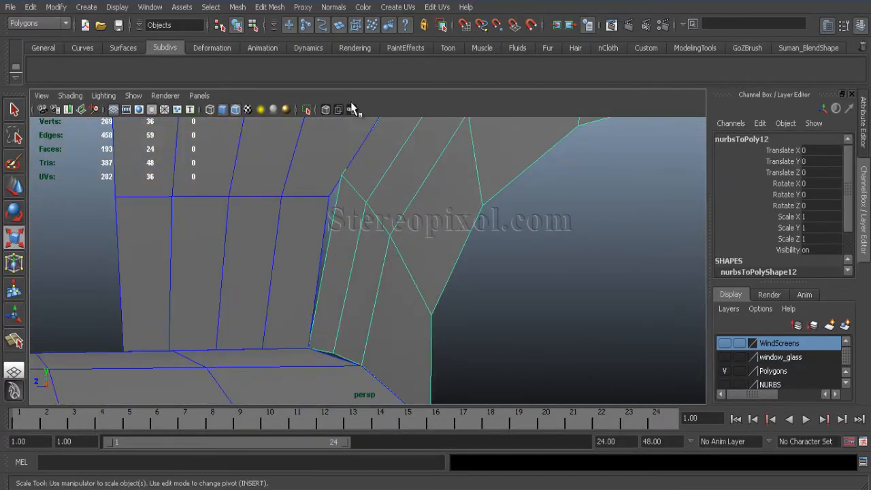
click(274, 9)
click(284, 100)
scroll(356, 268, up, 3)
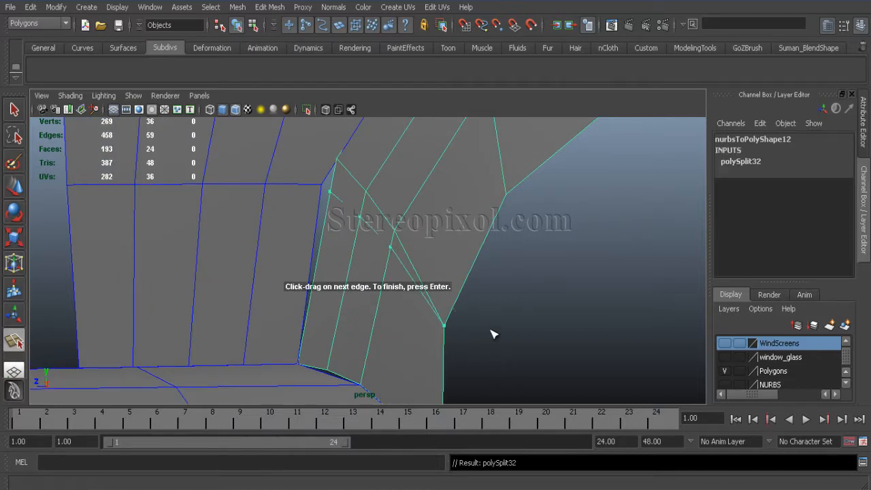
key(Return)
Add further Split Polygon cuts across the rear fender to the wheel arch, matching the quarter panel's and roof pillar's seam vertices.
alt+drag(494, 334, 371, 314)
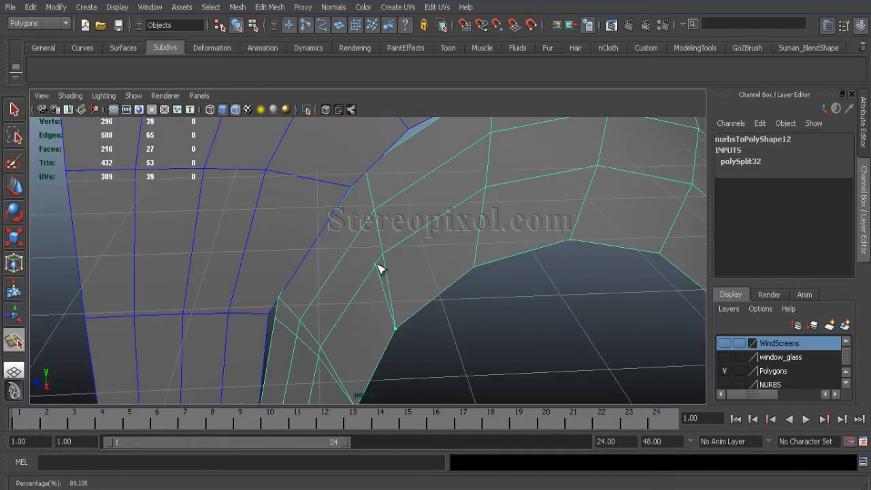
key(Return)
alt+drag(354, 192, 346, 319)
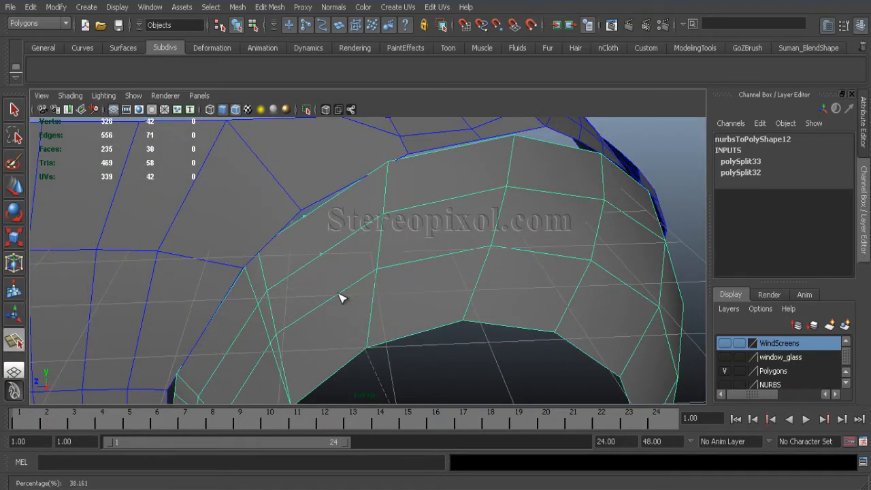
alt+drag(411, 298, 340, 220)
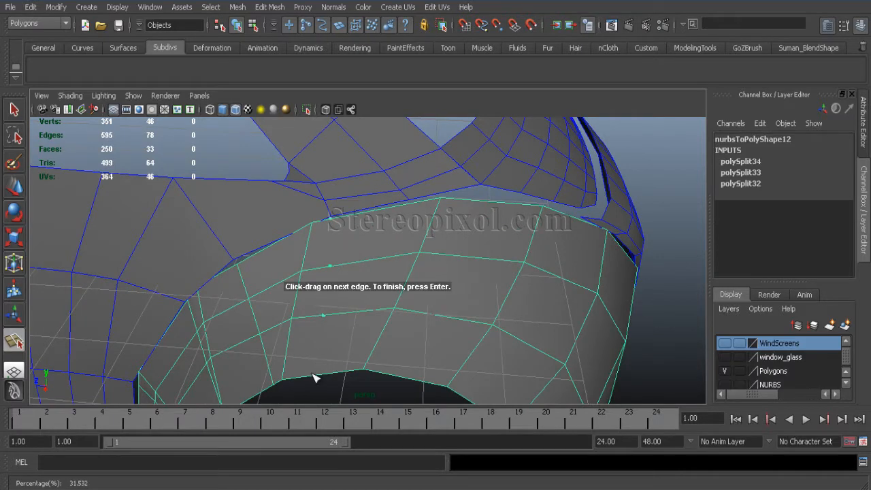
alt+drag(432, 310, 381, 203)
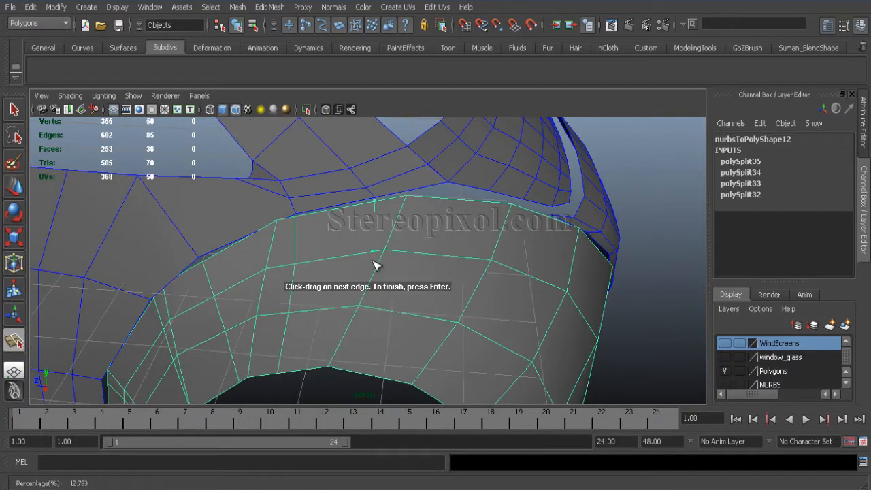
alt+drag(410, 300, 436, 198)
alt+drag(271, 262, 331, 247)
right_drag(331, 247, 332, 204)
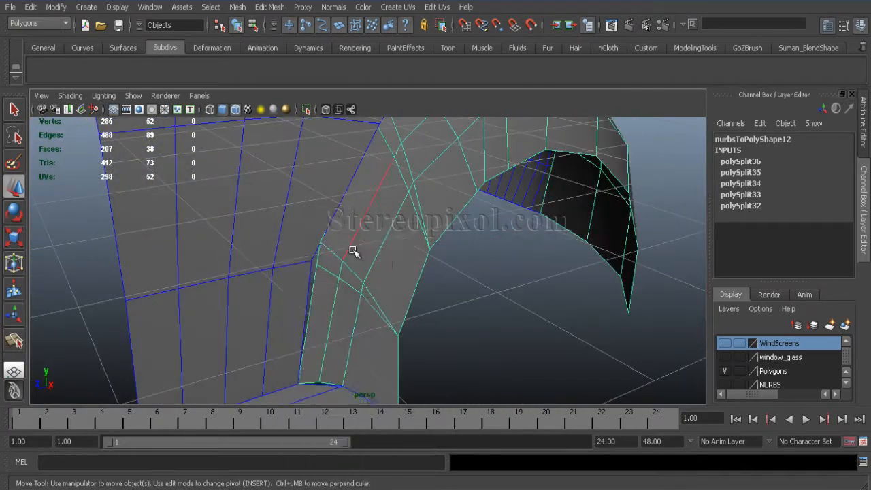
Delete the rear fender's original cross edges that no longer match the neighbouring panels, using Delete Edge/Vertex.
alt+drag(354, 251, 422, 301)
double_click(318, 252)
alt+drag(338, 233, 284, 209)
alt+drag(411, 225, 267, 243)
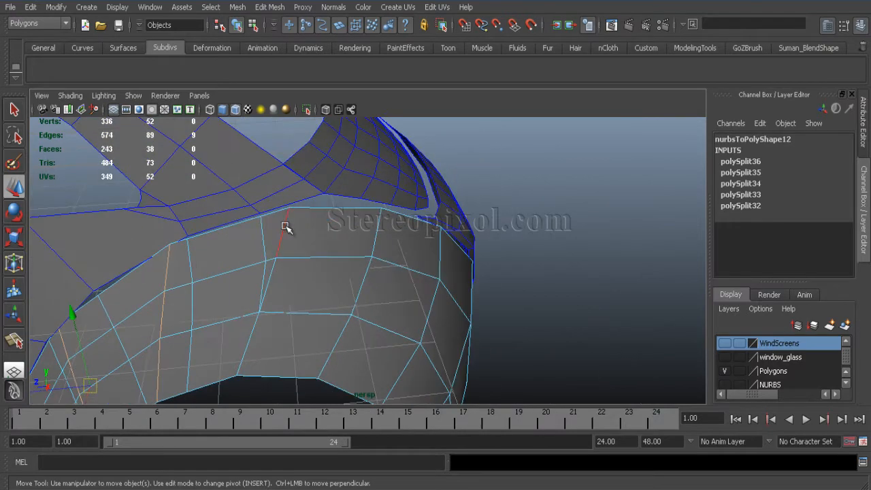
alt+drag(456, 245, 359, 232)
click(271, 7)
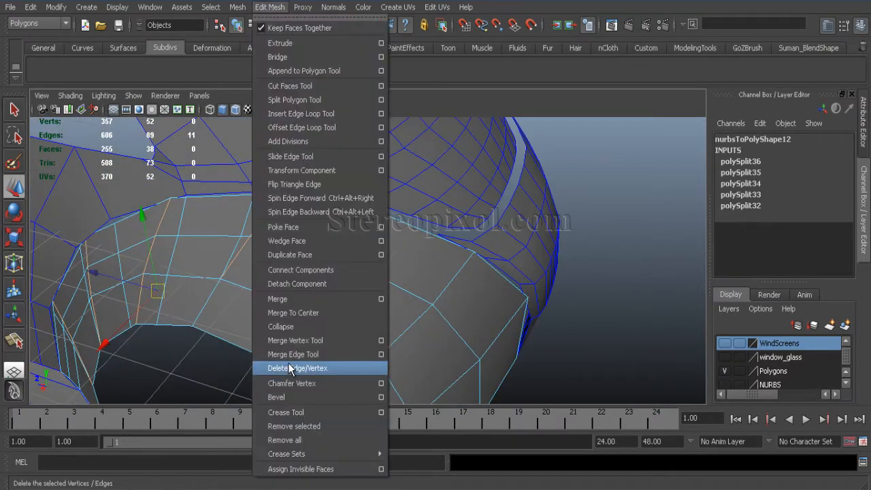
click(293, 365)
Slide the cross edge loop on top of the rear fender forward with the Slide Edge Tool.
alt+drag(313, 258, 374, 232)
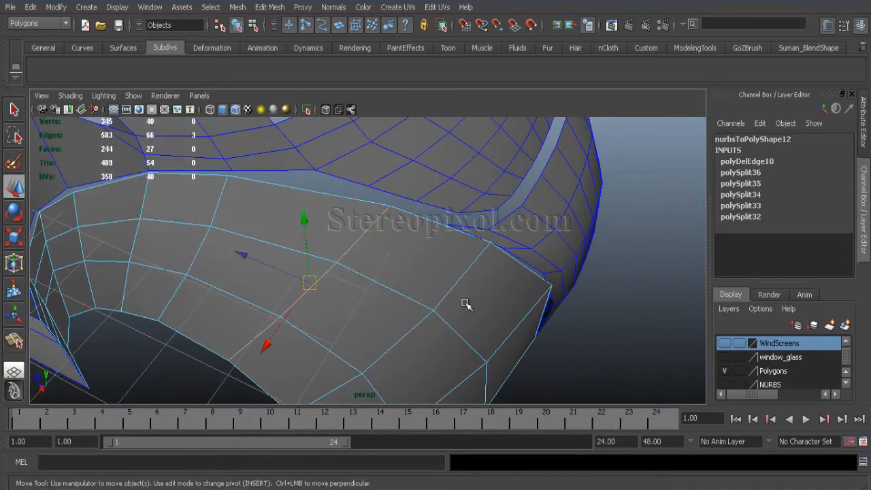
alt+drag(465, 304, 404, 211)
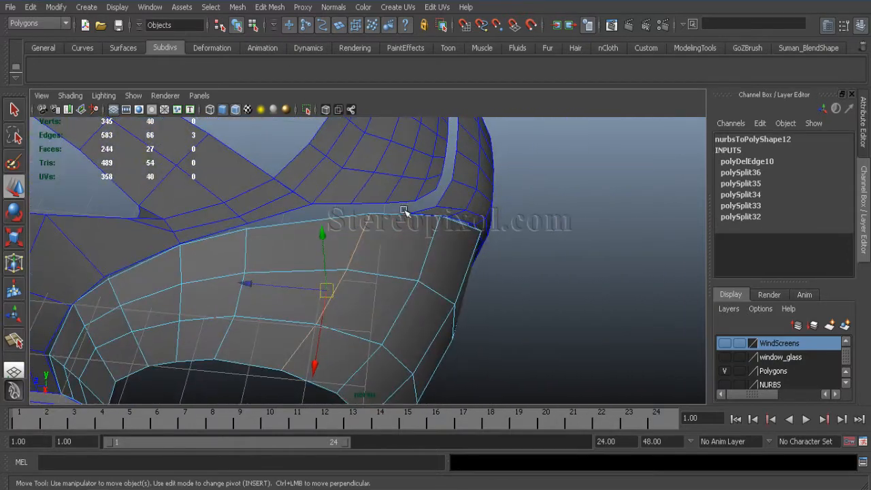
click(271, 7)
click(301, 157)
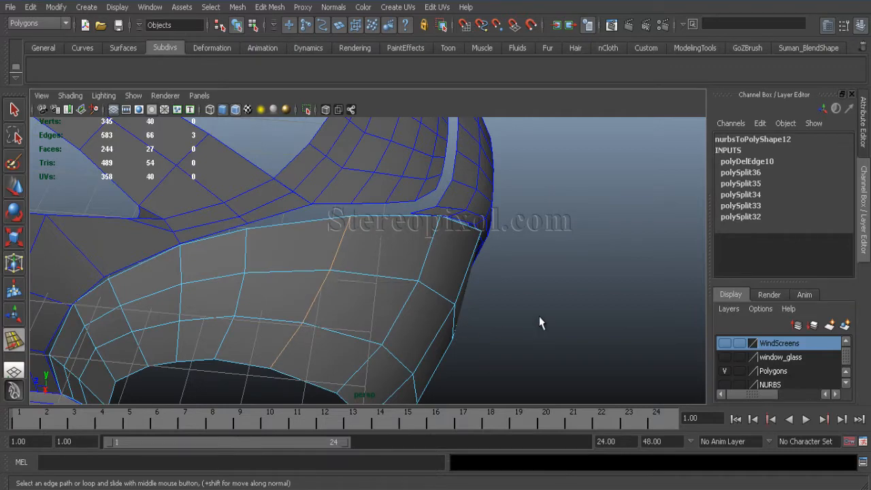
click(539, 322)
scroll(539, 322, up, 2)
Insert an edge loop across the upper part of the rear fender and move it up to round the arch.
click(271, 7)
click(291, 114)
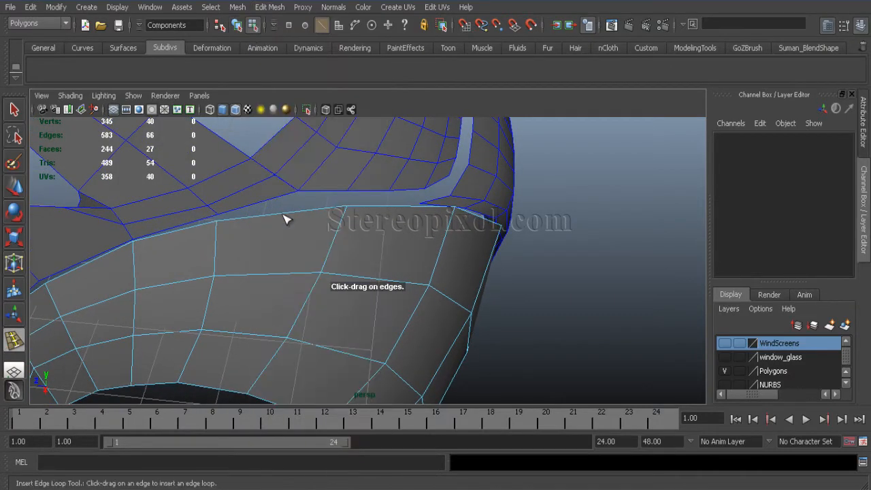
click(286, 218)
alt+drag(285, 218, 294, 194)
key(w)
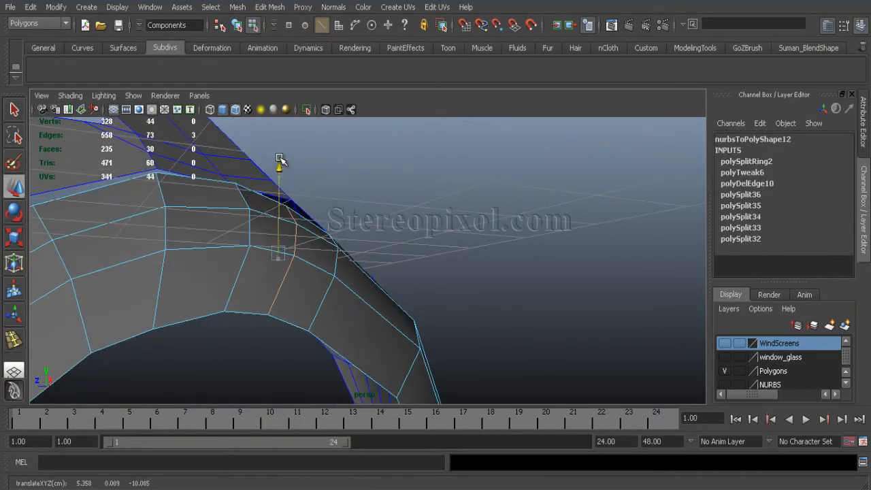
Insert another edge loop across the wide faces toward the back of the rear fender.
alt+drag(196, 249, 328, 230)
click(271, 7)
click(292, 114)
click(435, 253)
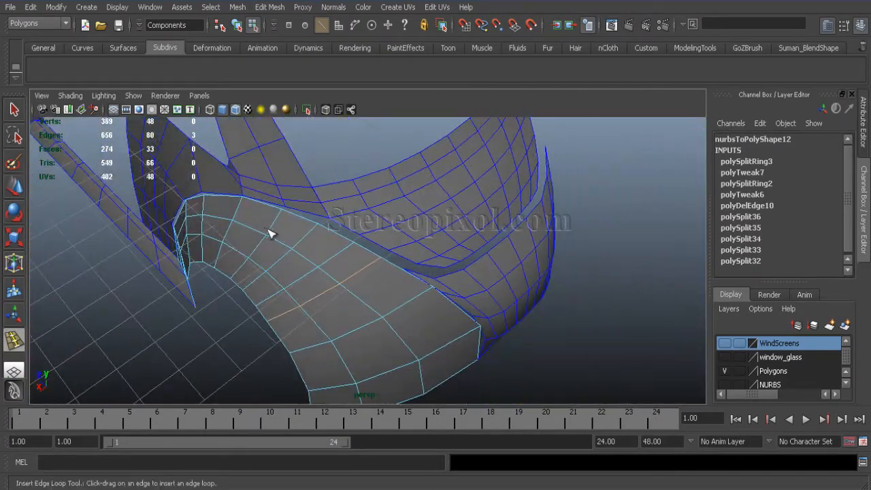
key(w)
click(317, 282)
Examine the rear fender and roof panels against the side blueprint, and return to the perspective view.
key(space)
key(space)
alt+middle_drag(480, 310, 344, 306)
scroll(344, 305, up, 10)
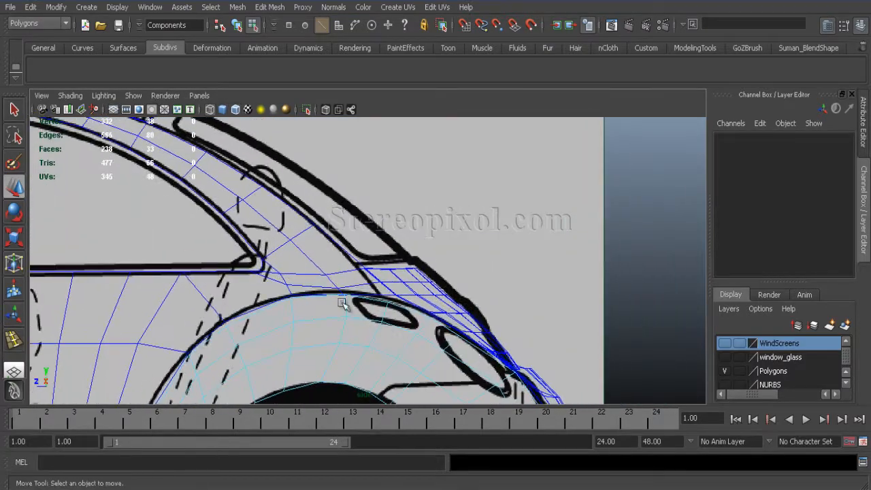
alt+middle_drag(443, 307, 550, 286)
scroll(368, 282, up, 1)
alt+right_drag(550, 285, 259, 204)
alt+middle_drag(259, 204, 286, 238)
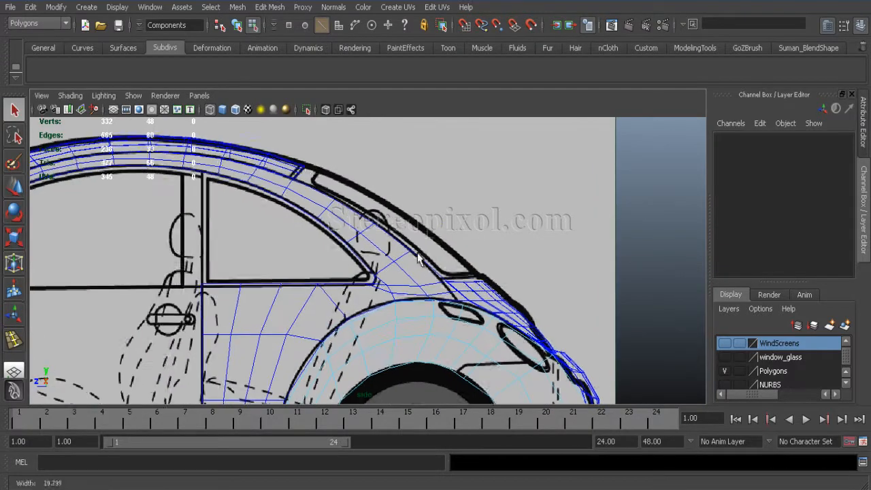
key(space)
key(space)
alt+drag(398, 245, 476, 237)
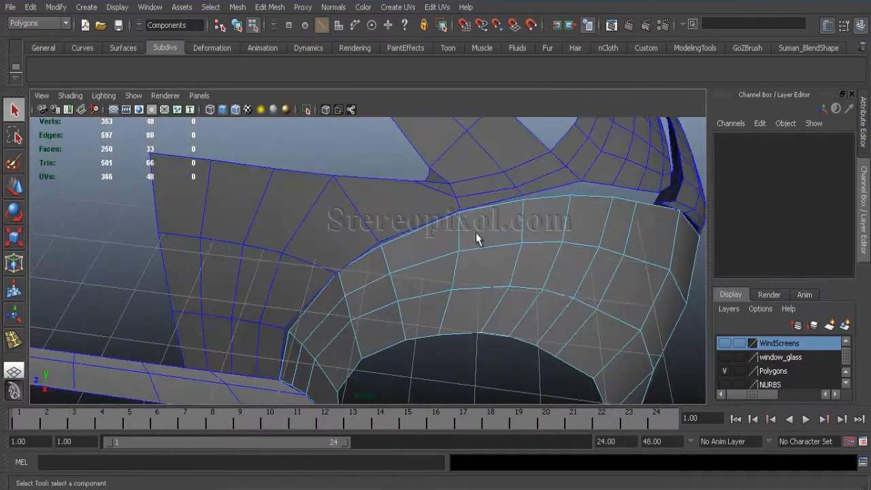
Combine the rear fender with the quarter panel and roof frame mesh.
right_drag(384, 261, 435, 244)
shift+click(338, 253)
scroll(372, 272, down, 1)
alt+drag(372, 272, 355, 264)
click(239, 8)
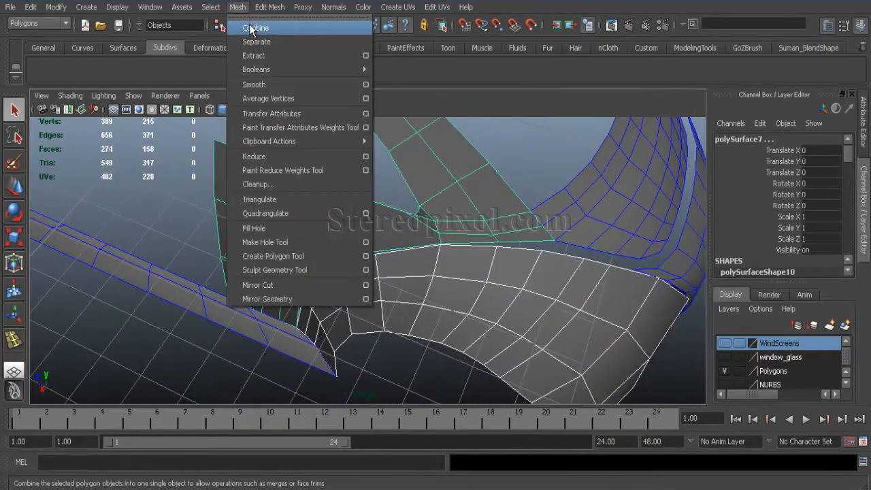
click(251, 29)
Merge to center the two lowest vertex pairs on the seam between the quarter panel and the rear fender.
scroll(401, 326, up, 5)
alt+drag(422, 327, 292, 364)
right_drag(290, 363, 243, 363)
drag(299, 370, 333, 388)
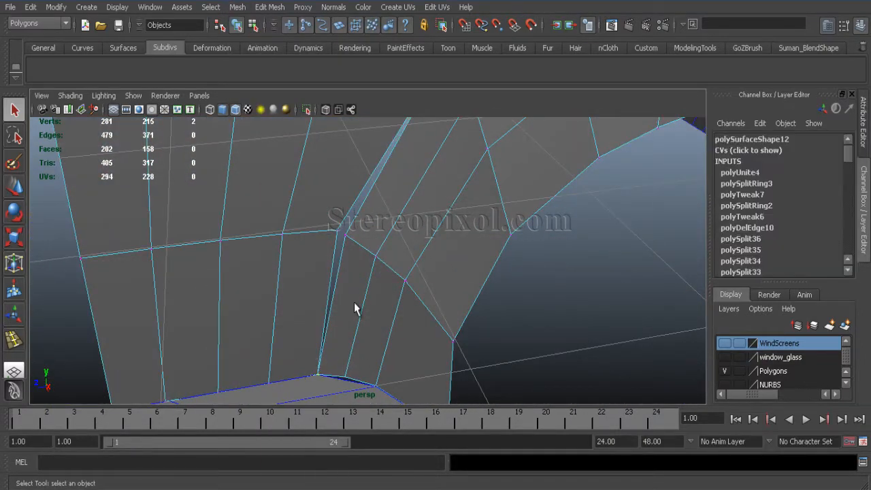
click(249, 7)
mouse_move(270, 7)
click(289, 312)
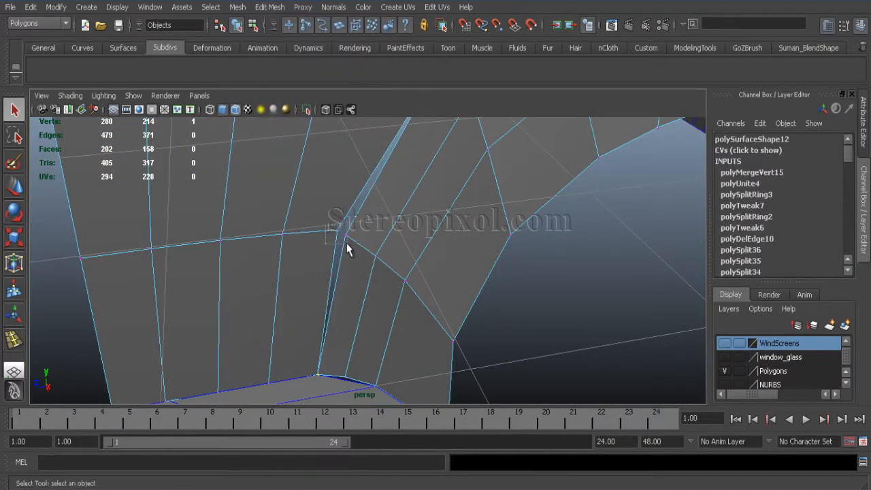
click(270, 6)
click(288, 313)
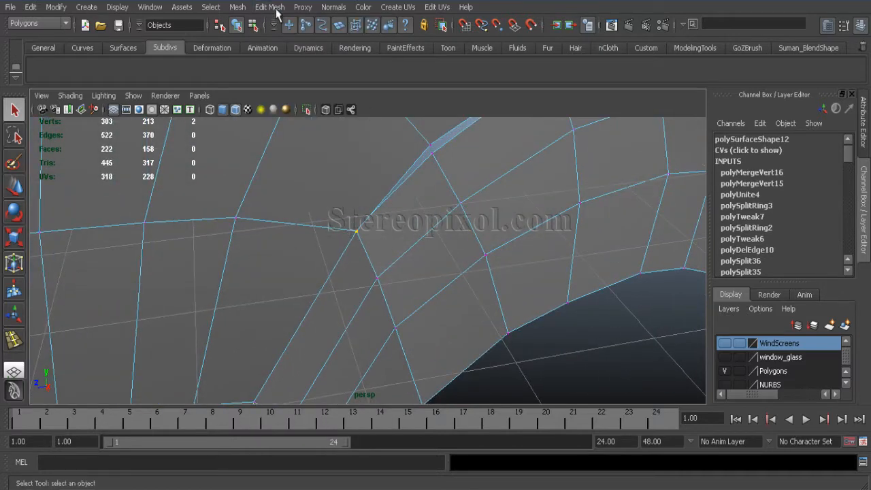
Merge to center the four remaining vertex pairs along the fender's upper seam, up to the base of the roof pillar.
click(269, 7)
click(288, 313)
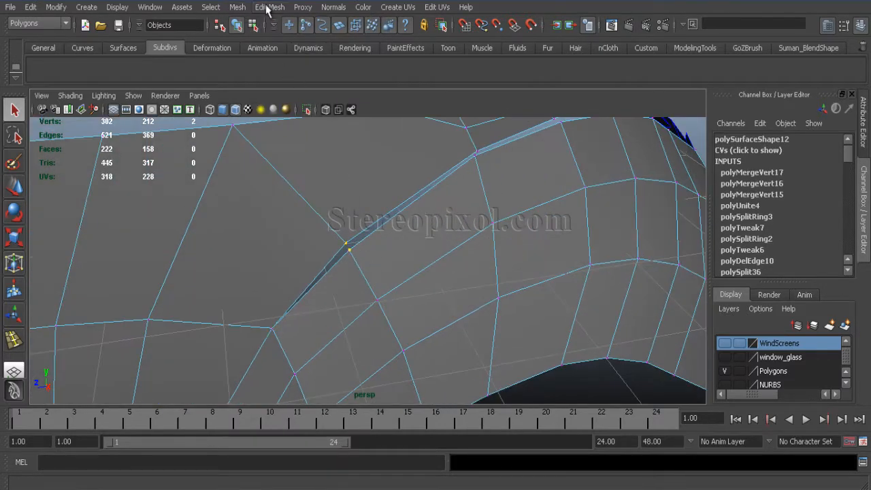
click(267, 7)
click(288, 312)
click(270, 7)
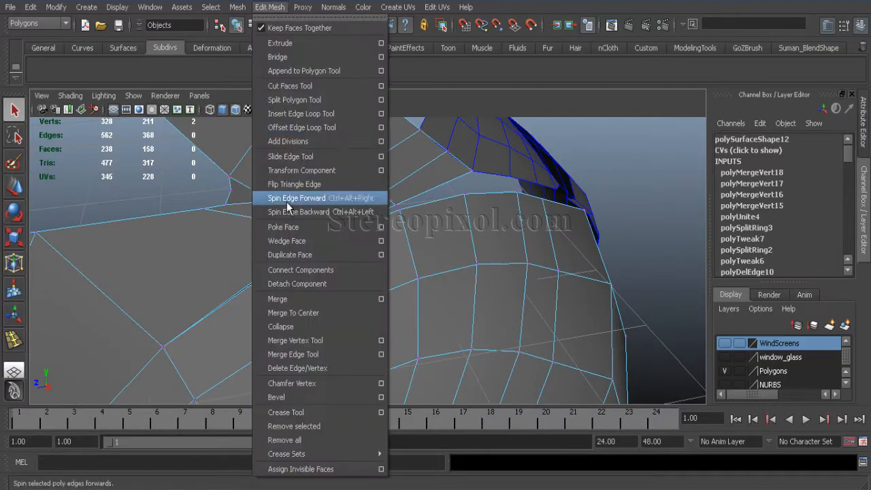
click(288, 312)
alt+drag(379, 272, 291, 276)
click(270, 7)
click(289, 312)
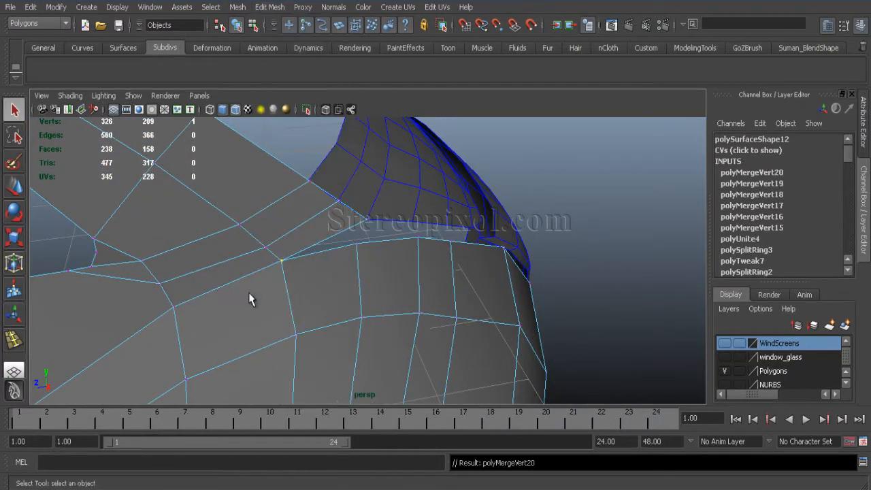
Move the sill's two rear cross edge loops to line up with the quarter panel's vertical edges.
alt+drag(249, 298, 370, 296)
click(370, 296)
alt+right_drag(348, 293, 402, 360)
alt+middle_drag(361, 302, 323, 292)
right_drag(323, 291, 321, 232)
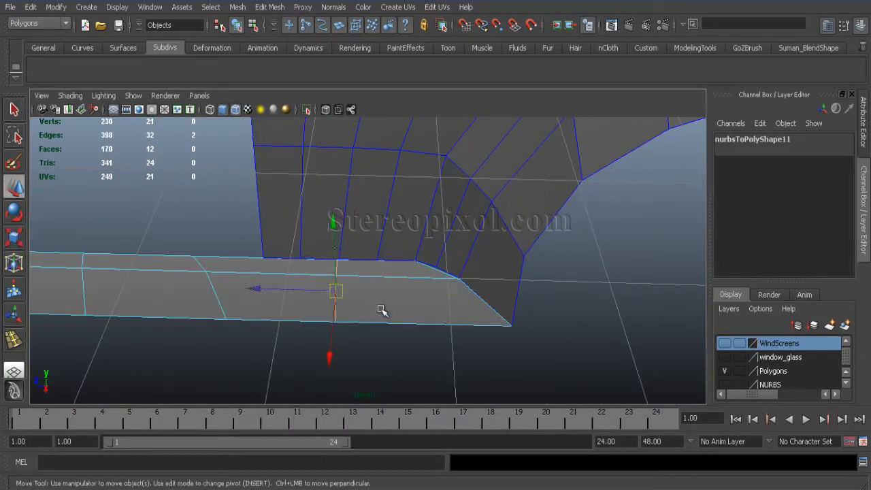
alt+middle_drag(273, 334, 321, 335)
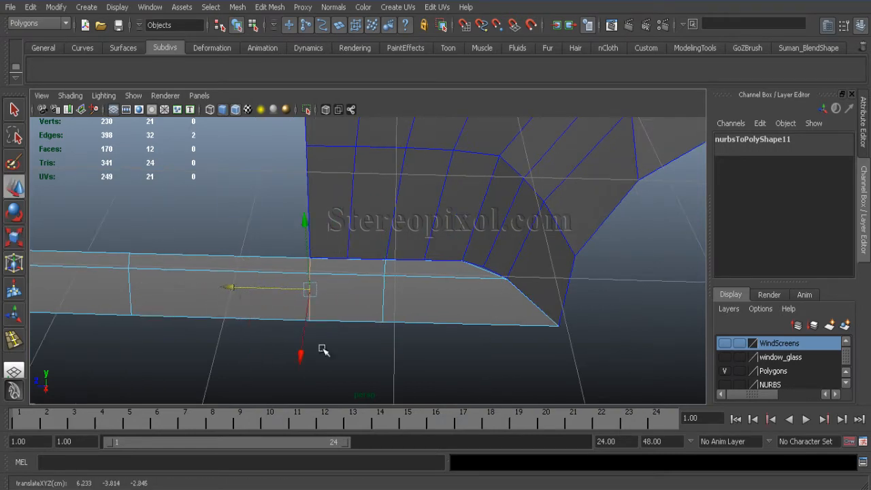
Move the sill's front cross edge loop to line up with the rear edge of the front fender.
scroll(323, 349, down, 4)
click(480, 251)
alt+drag(481, 251, 380, 265)
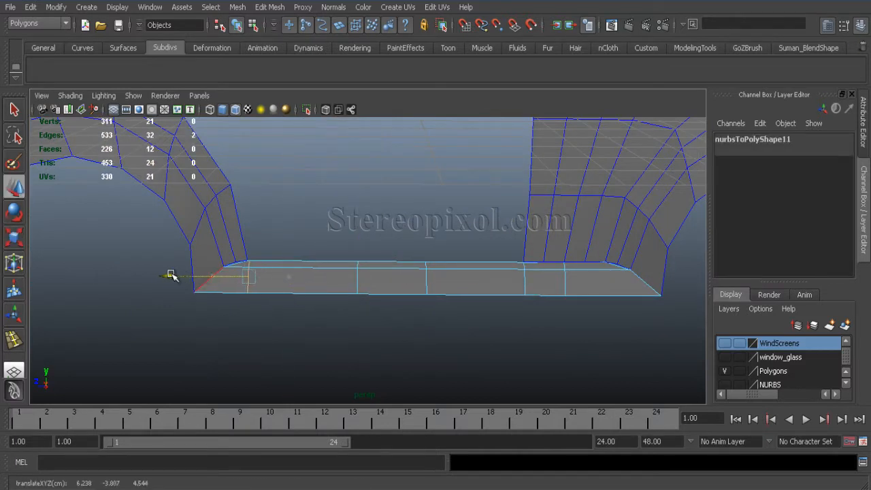
drag(172, 274, 170, 275)
Add a vertex on the sill's slanted front edge beneath the front fender's middle lower vertex with the Split Polygon Tool.
scroll(307, 327, up, 2)
alt+middle_drag(307, 326, 426, 326)
scroll(251, 266, up, 3)
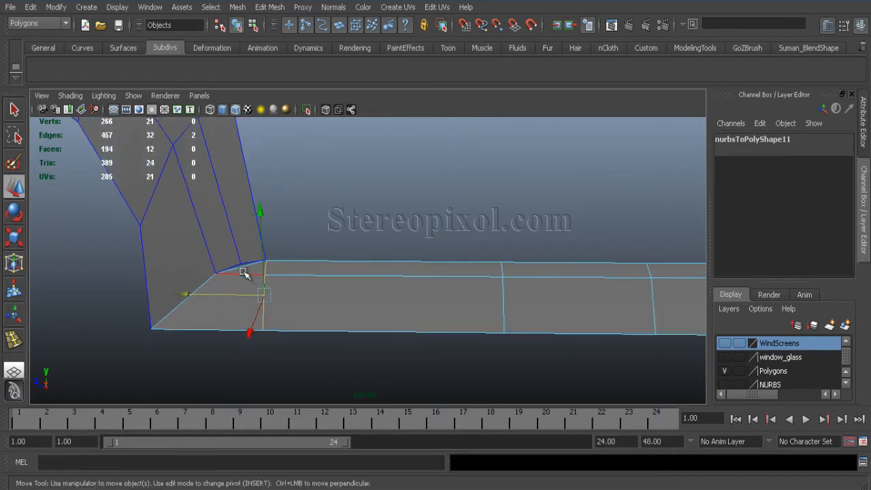
scroll(438, 302, up, 3)
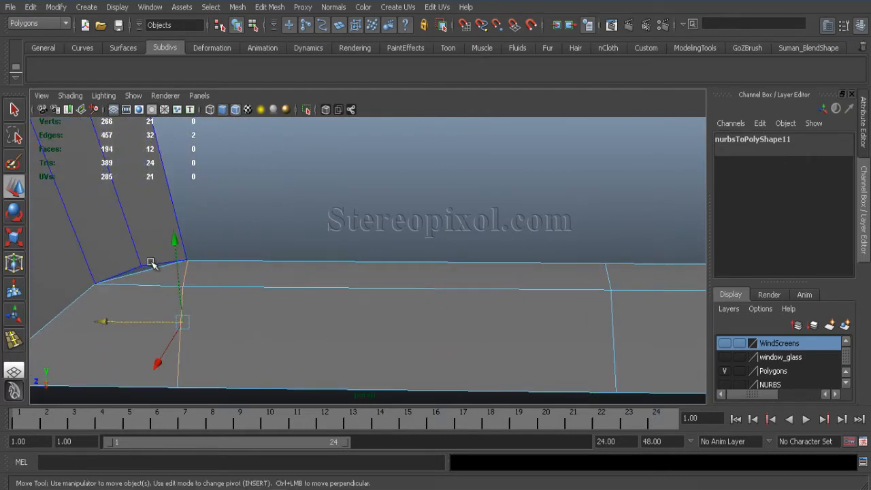
scroll(156, 284, down, 2)
right_drag(175, 261, 179, 237)
alt+middle_drag(262, 281, 327, 277)
click(339, 236)
click(279, 8)
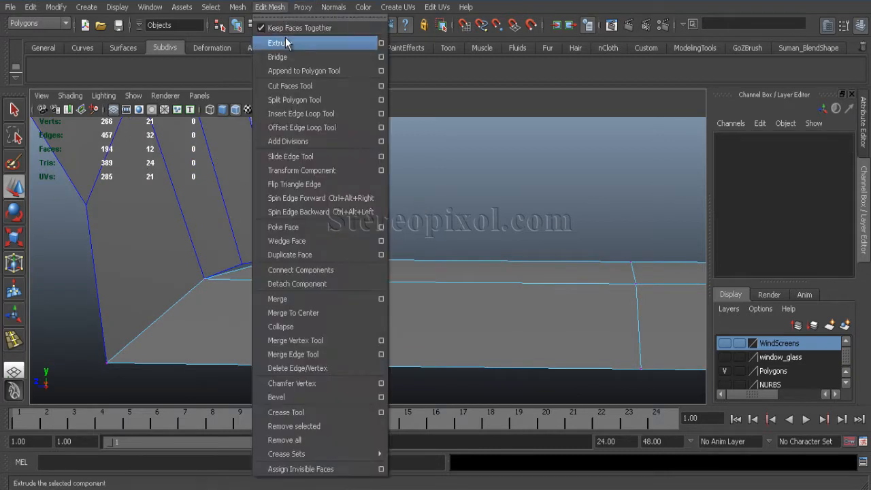
click(289, 101)
click(244, 268)
key(Return)
Raise the new front sill vertex to meet the front fender's lower vertex, and return to object mode.
right_drag(255, 261, 208, 261)
click(242, 268)
drag(235, 176, 235, 171)
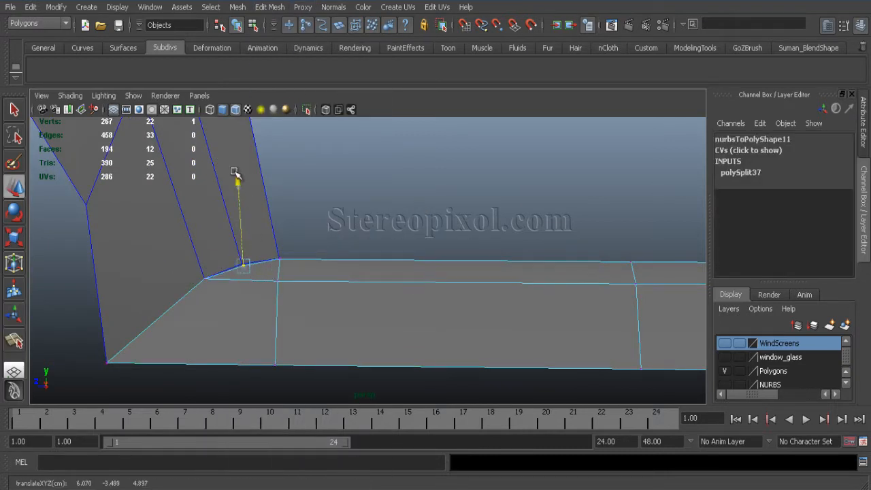
click(345, 232)
right_drag(279, 260, 332, 249)
Add a vertex on the sill's slanted rear top edge below the quarter panel's lower curve with the Split Polygon Tool.
alt+right_drag(467, 346, 409, 299)
alt+middle_drag(666, 296, 394, 295)
alt+right_drag(395, 295, 457, 340)
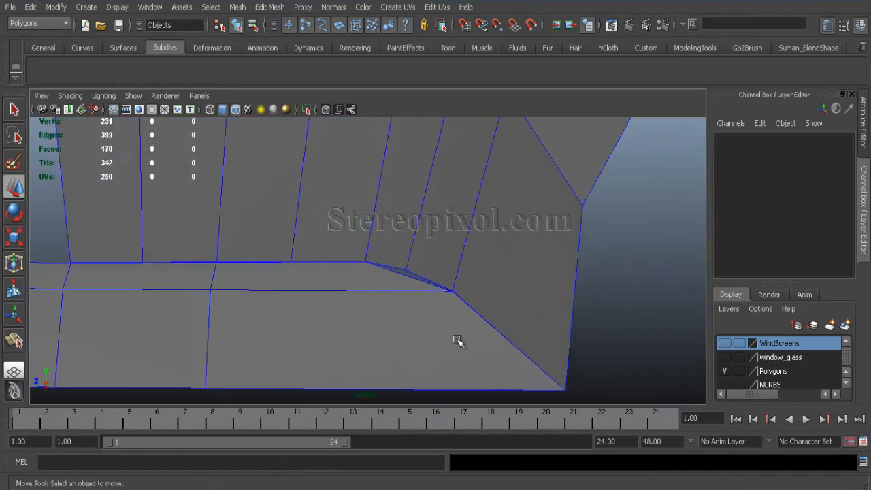
click(457, 340)
click(269, 7)
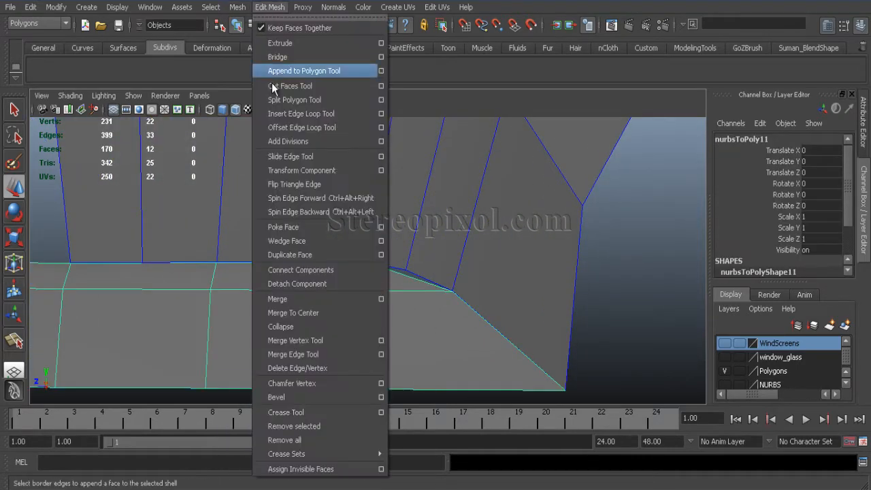
click(299, 100)
alt+middle_drag(303, 285, 427, 216)
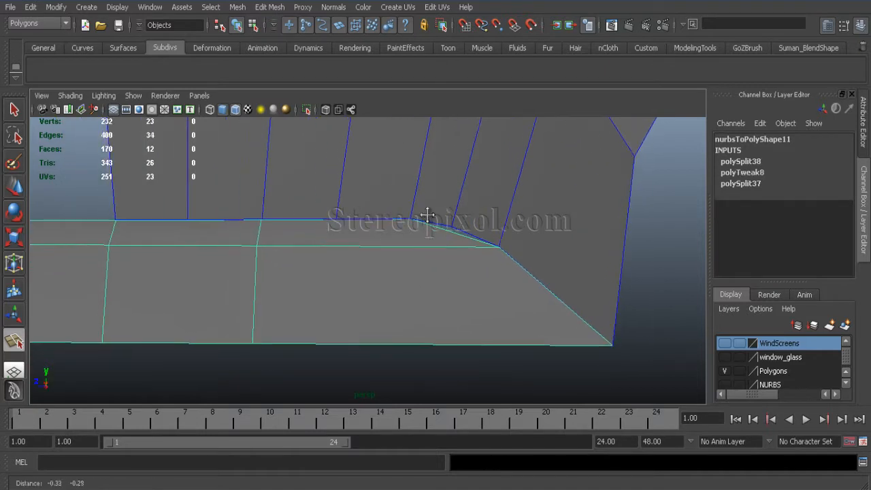
Insert two cross edge loops in the rear part of the sill below the quarter panel's vertical edges.
click(268, 7)
click(184, 243)
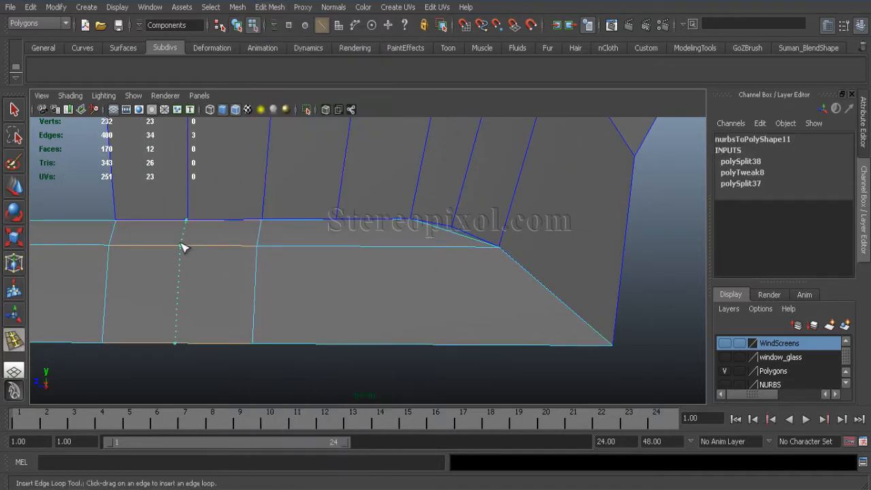
click(336, 251)
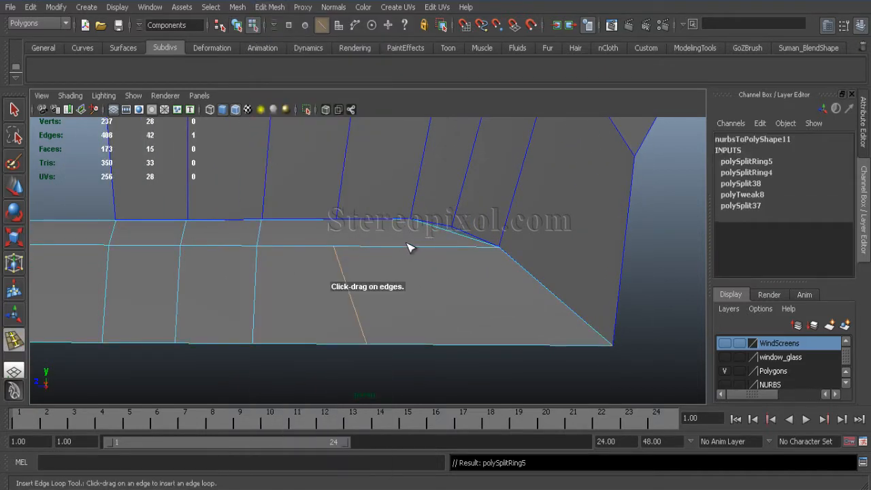
Straighten the sill's rearmost inserted edge with Scale and move it in line with the quarter panel's vertical edge above.
key(w)
key(r)
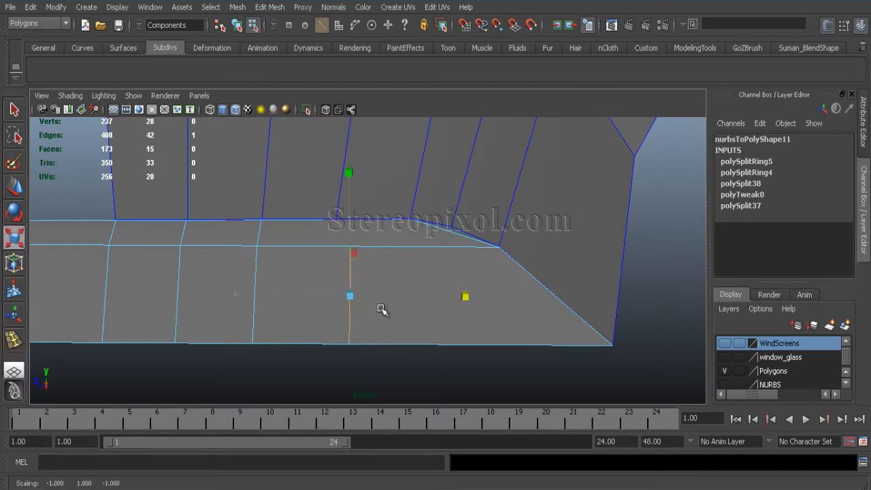
key(w)
drag(280, 294, 271, 293)
alt+right_drag(376, 260, 435, 266)
alt+drag(449, 268, 454, 271)
Extend the rearmost sill edge up to the sill's top edge with the Split Polygon Tool, and save the scene.
right_drag(340, 266, 290, 267)
alt+right_drag(313, 253, 333, 252)
click(263, 7)
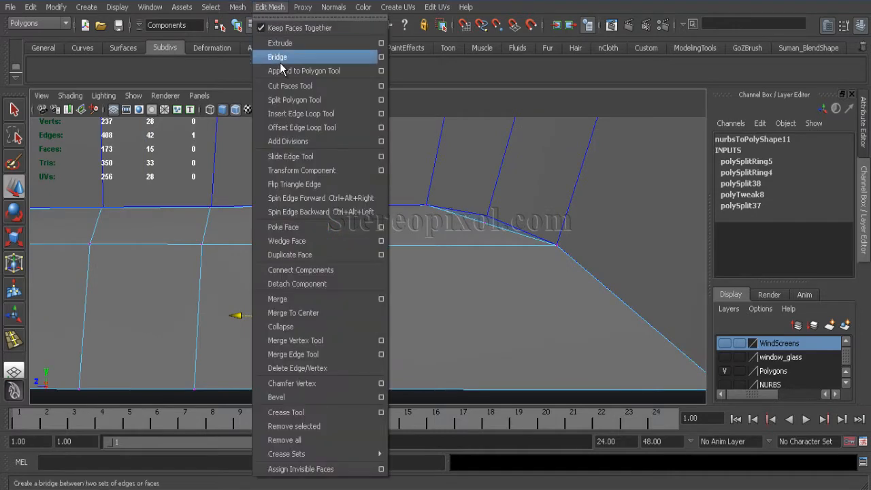
click(293, 101)
drag(315, 205, 319, 206)
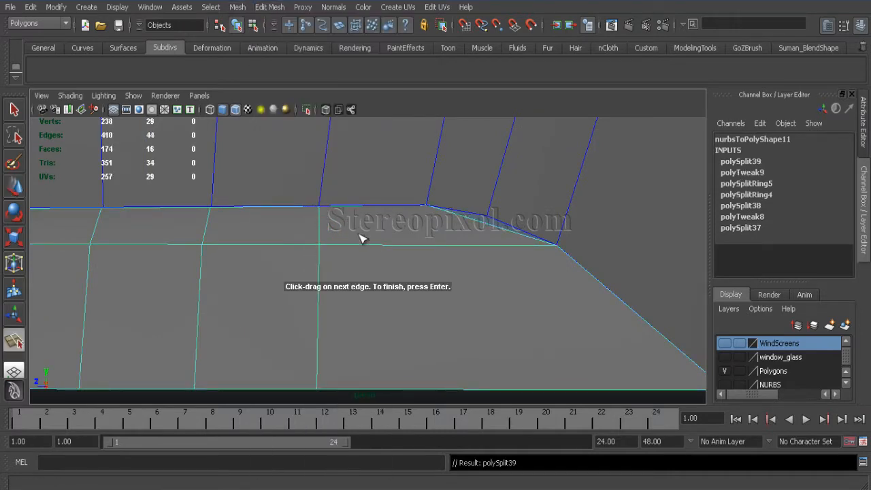
key(Return)
alt+right_drag(361, 236, 150, 179)
alt+middle_drag(150, 179, 449, 150)
alt+right_drag(450, 149, 179, 188)
click(120, 25)
key(q)
alt+middle_drag(445, 272, 467, 360)
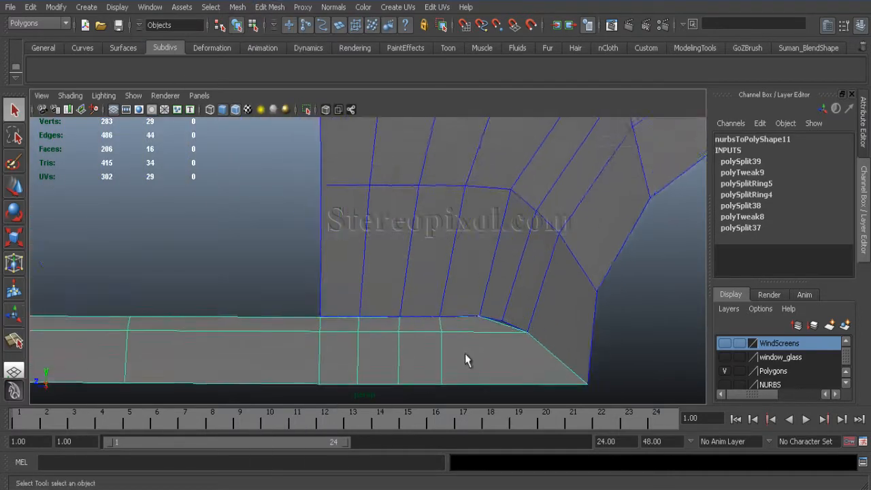
alt+right_drag(466, 360, 357, 297)
alt+right_drag(463, 294, 531, 289)
shift+click(419, 255)
alt+right_drag(420, 255, 274, 303)
alt+middle_drag(273, 303, 479, 317)
shift+click(350, 264)
alt+right_drag(349, 264, 490, 326)
click(240, 8)
click(253, 24)
alt+right_drag(332, 258, 381, 269)
alt+right_drag(530, 292, 381, 255)
click(371, 252)
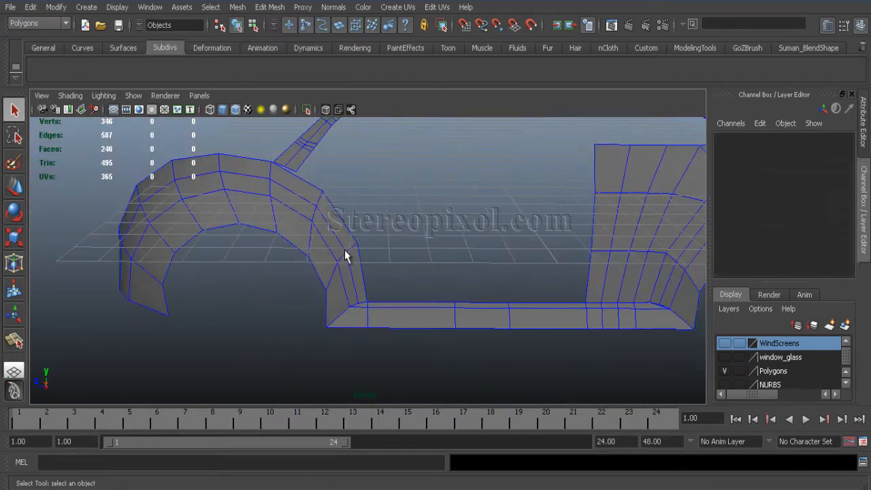
Combine the front fender, sill and quarter panel meshes into one object.
click(345, 279)
click(407, 308)
alt+middle_drag(606, 273, 488, 237)
click(487, 243)
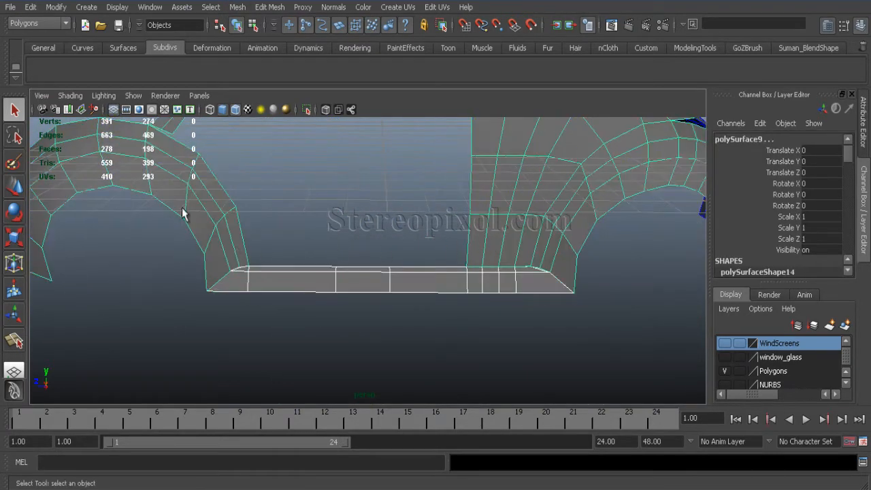
click(235, 7)
click(247, 29)
Merge the overlapping vertices at the rear bottom corner where the sill meets the rear fender.
alt+right_drag(285, 300, 457, 332)
alt+middle_drag(457, 333, 240, 309)
alt+right_drag(240, 310, 450, 300)
right_drag(507, 258, 454, 256)
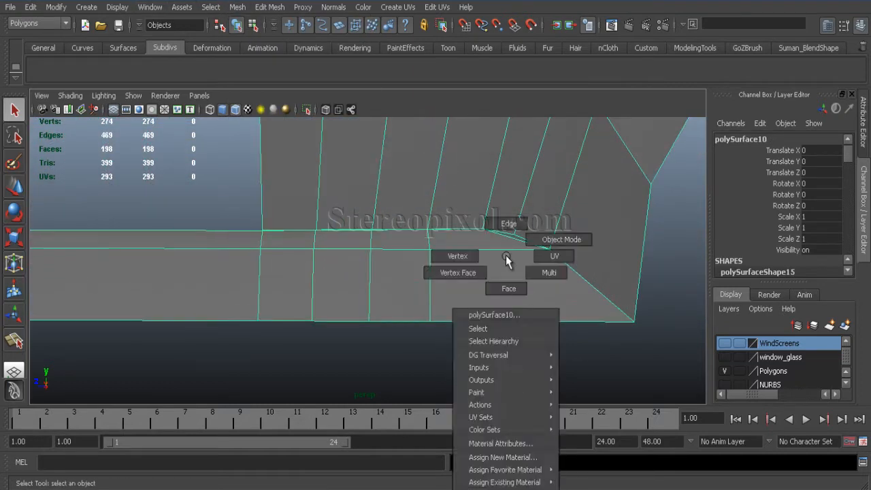
alt+middle_drag(492, 260, 349, 230)
drag(517, 313, 476, 272)
click(274, 6)
click(292, 298)
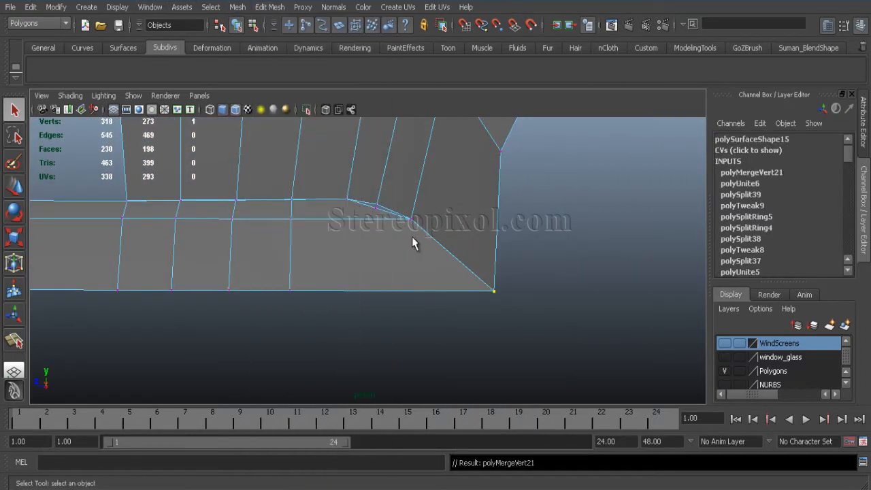
Merge the remaining overlapping vertex pairs along the sill's seams with the quarter panel and the front fender.
click(275, 7)
click(293, 17)
click(657, 279)
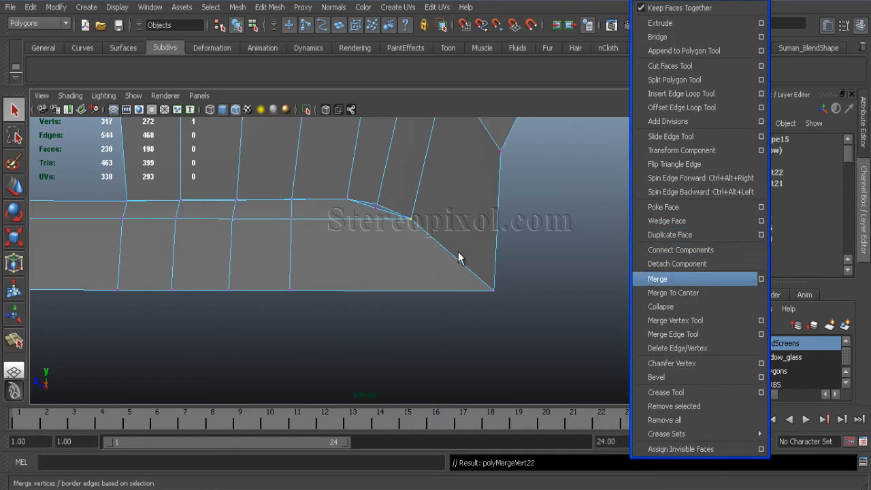
click(657, 279)
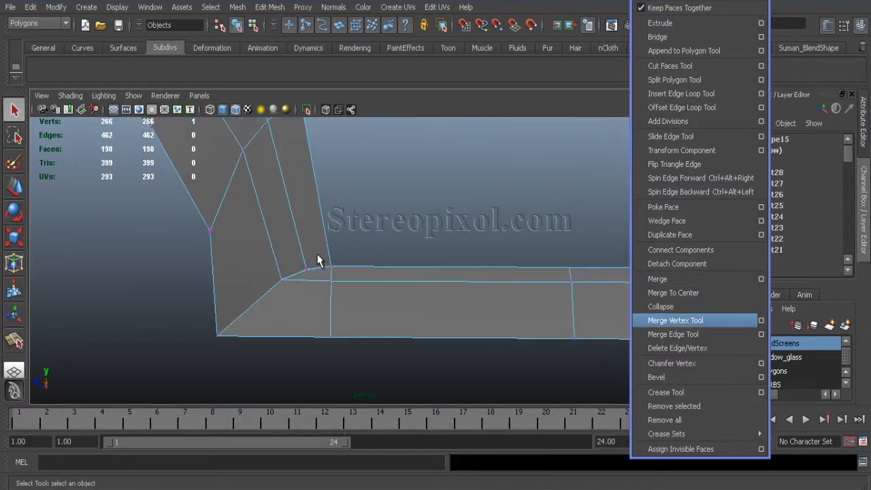
click(657, 279)
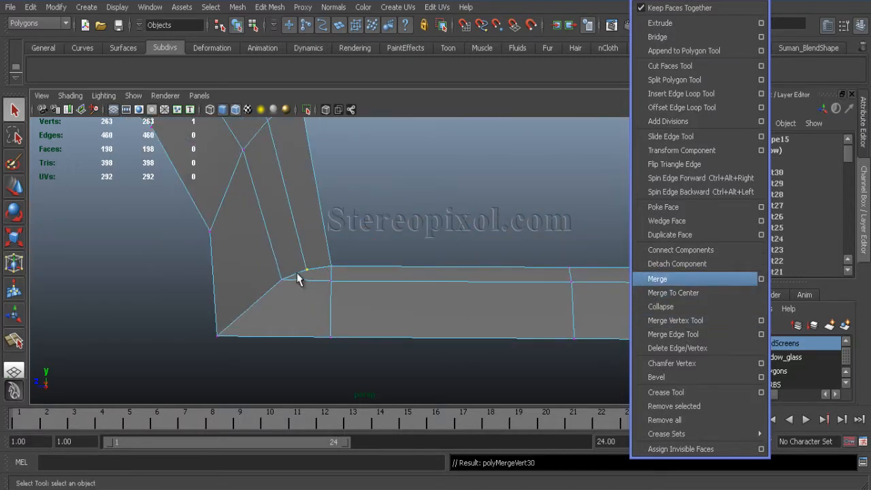
click(659, 285)
Inspect the joined body mesh in smooth preview around the sill and fenders, and return to the unsmoothed display.
alt+right_drag(326, 258, 294, 279)
alt+middle_drag(504, 283, 293, 284)
alt+right_drag(294, 285, 389, 292)
alt+middle_drag(368, 211, 340, 254)
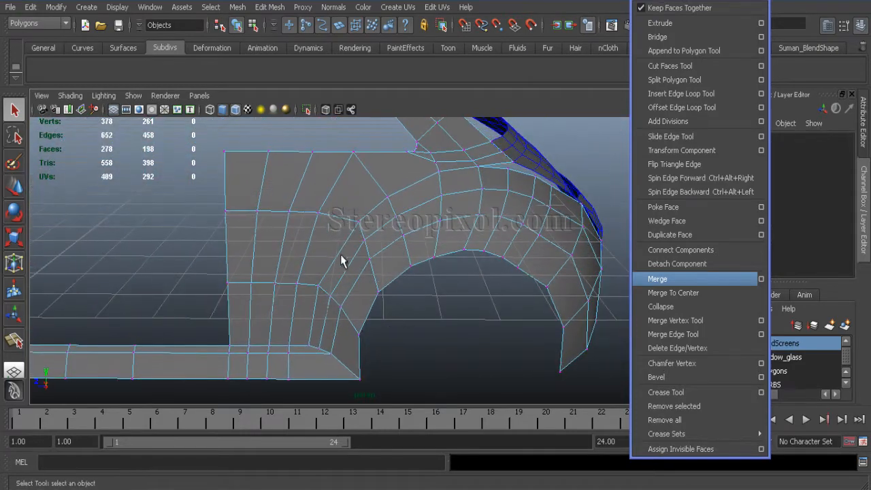
right_drag(339, 217, 390, 198)
alt+right_drag(419, 267, 396, 238)
click(396, 238)
key(3)
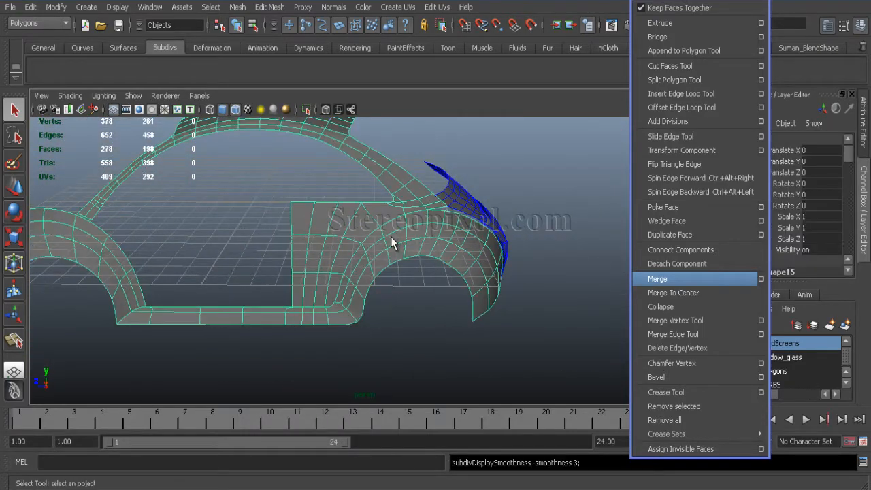
alt+drag(392, 238, 525, 303)
alt+right_drag(525, 303, 594, 385)
alt+drag(594, 386, 476, 299)
alt+right_drag(476, 299, 639, 390)
alt+right_drag(548, 354, 456, 319)
key(1)
Cut the sill's rear end from the quarter panel's lower vertex to the bottom edge with the Split Polygon Tool, and display the mesh smoothed.
alt+middle_drag(616, 272, 669, 262)
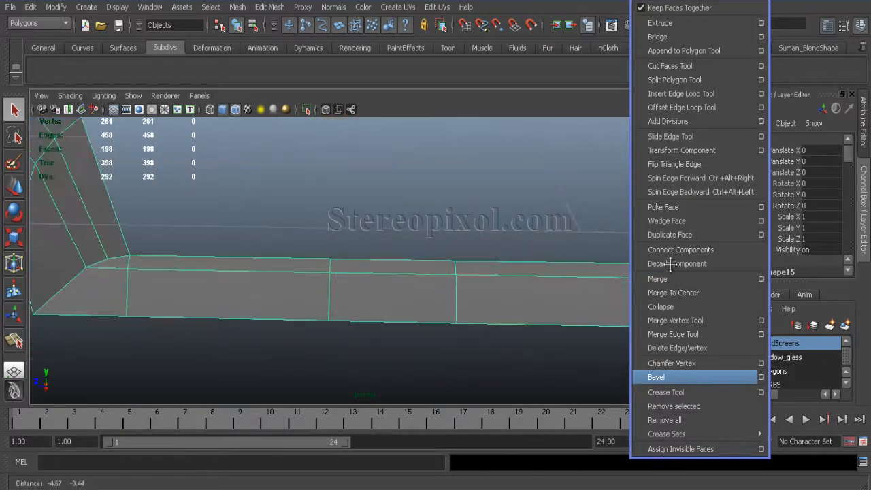
alt+middle_drag(279, 271, 237, 270)
alt+right_drag(323, 239, 607, 218)
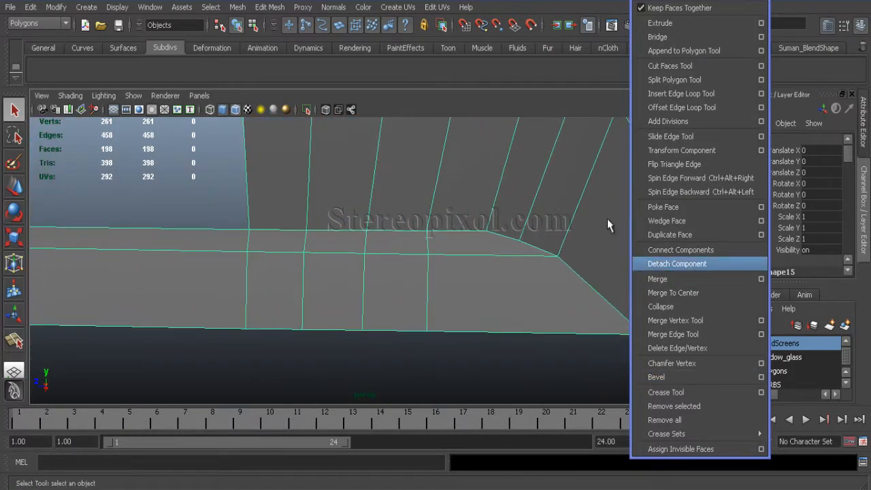
click(666, 79)
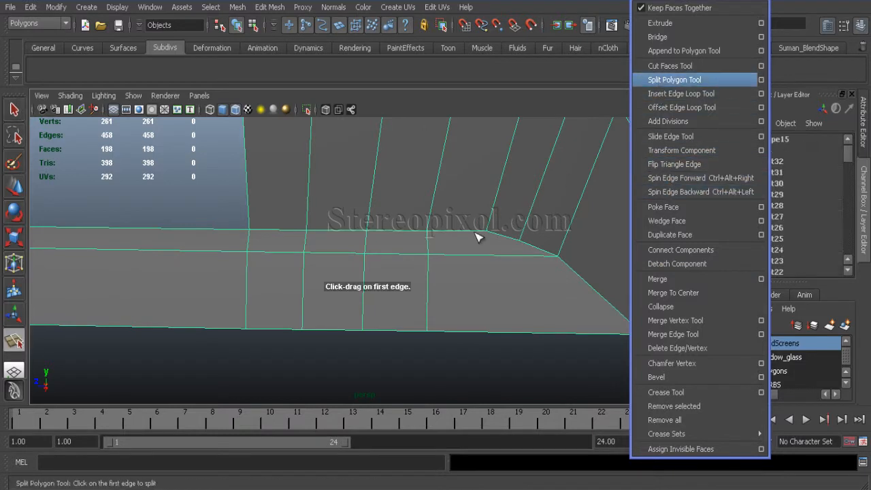
click(491, 332)
alt+right_drag(513, 323, 388, 239)
key(w)
key(3)
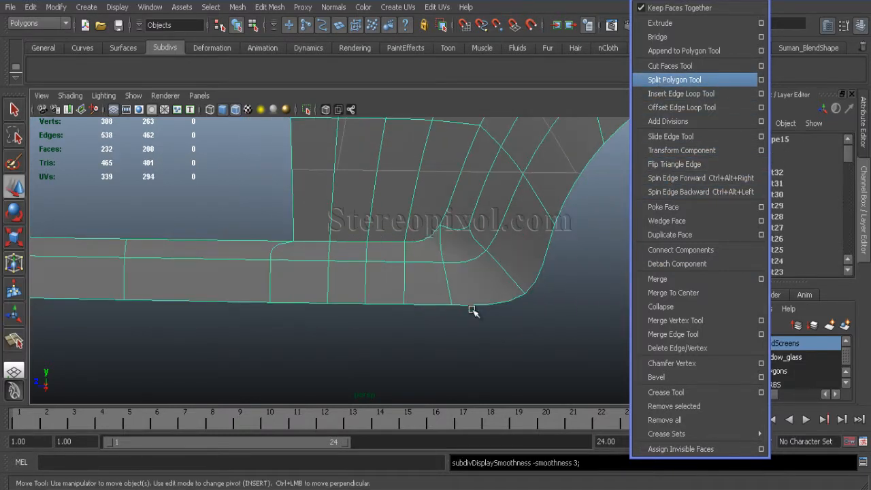
alt+right_drag(472, 311, 457, 334)
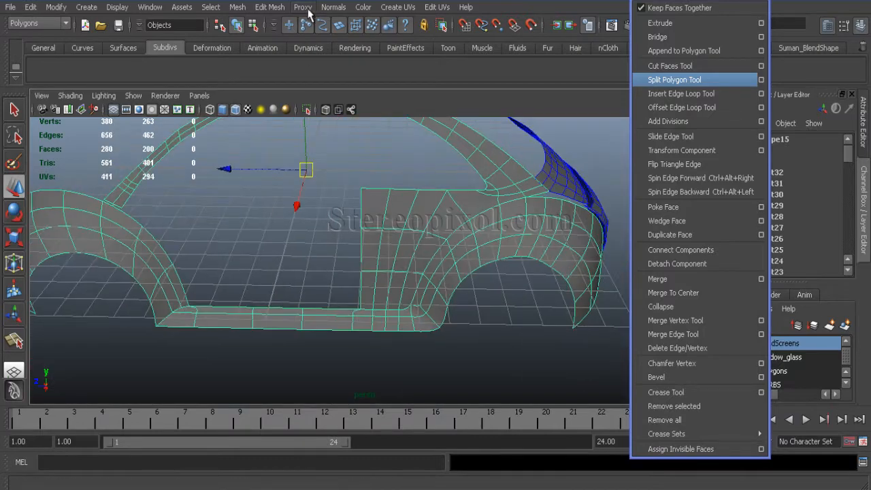
Conform the normals of the combined body mesh and save the scene.
click(333, 7)
click(344, 127)
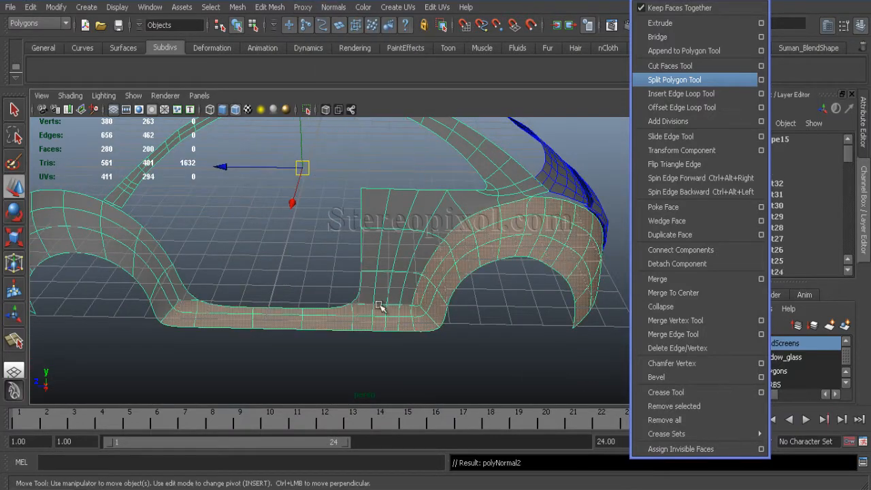
click(319, 361)
alt+drag(428, 290, 426, 260)
click(425, 260)
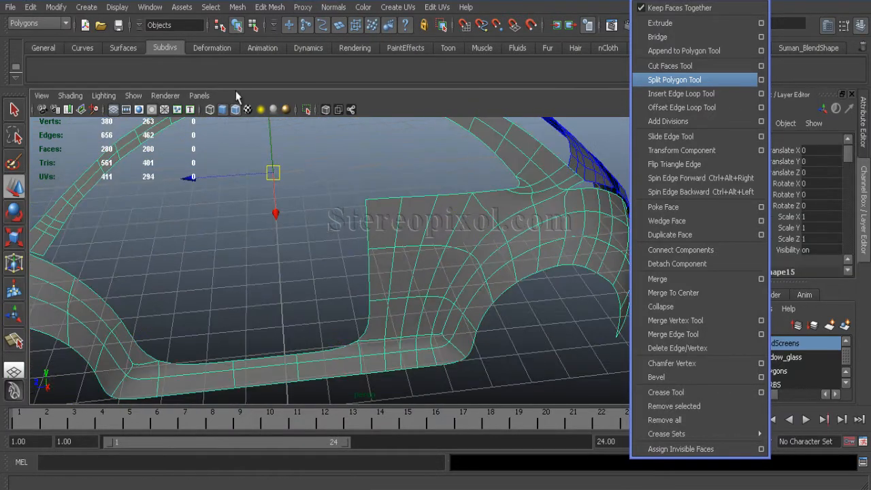
click(119, 25)
key(q)
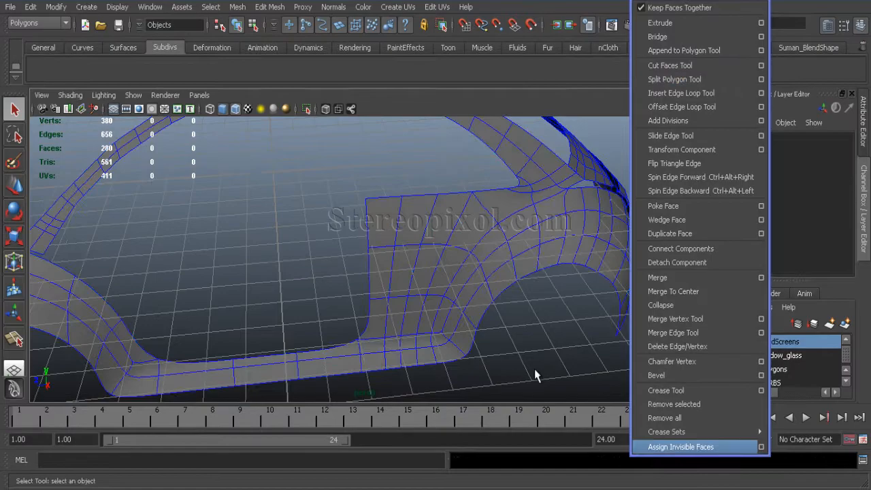
Merge the two neighbouring vertices at the window opening's lower rear corner with the Merge Vertex Tool.
alt+drag(534, 371, 423, 261)
click(366, 285)
right_drag(422, 256, 388, 252)
click(447, 241)
alt+drag(442, 256, 408, 305)
click(675, 318)
Position the merged vertex on the window's lower rear corner of the blueprint in the side view.
key(w)
key(space)
key(space)
alt+right_drag(224, 319, 381, 291)
click(381, 292)
scroll(385, 291, down, 3)
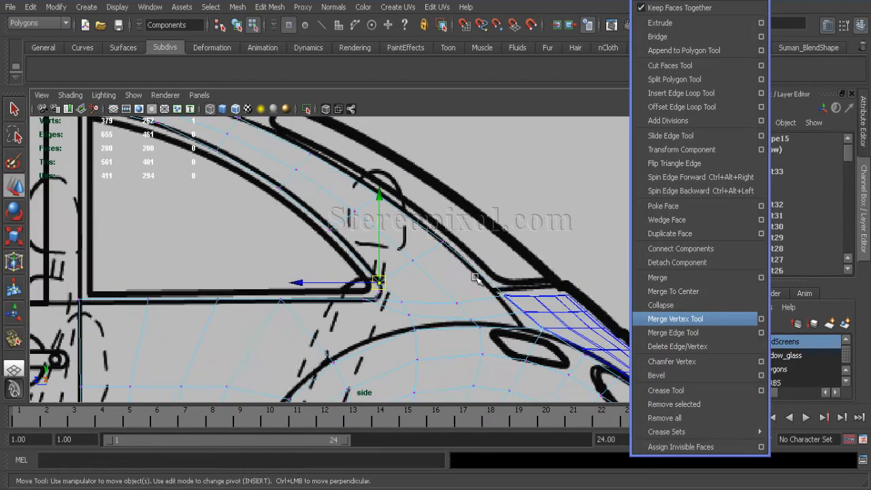
alt+middle_drag(399, 289, 416, 235)
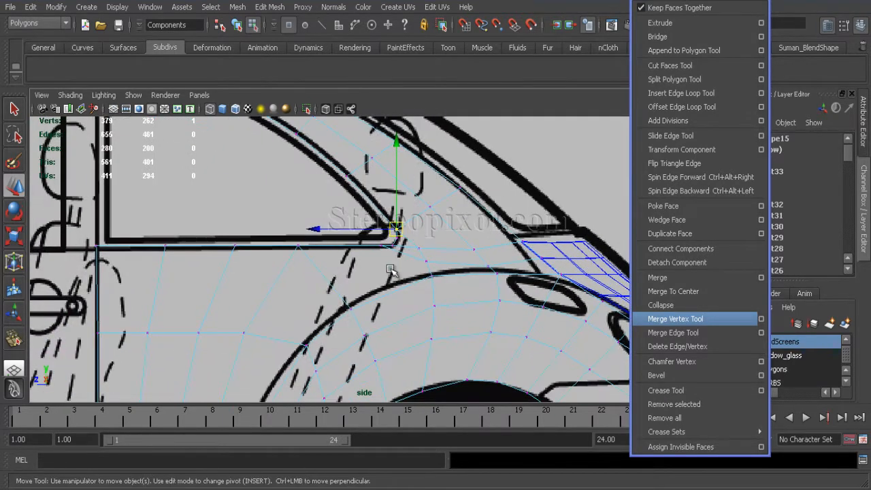
Straighten the first two vertex columns behind the door line on the quarter panel and sill, shifting the first one forward.
alt+right_drag(392, 271, 307, 270)
alt+middle_drag(307, 270, 408, 170)
alt+right_drag(408, 170, 296, 214)
drag(318, 151, 330, 372)
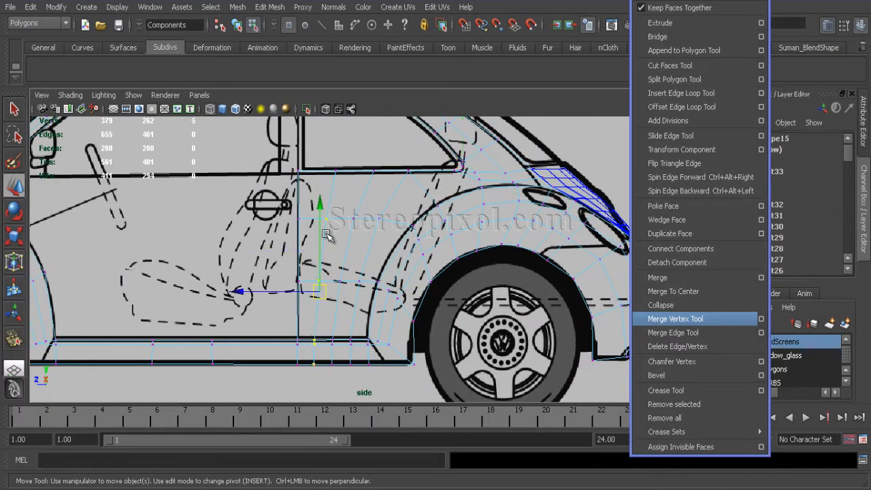
key(r)
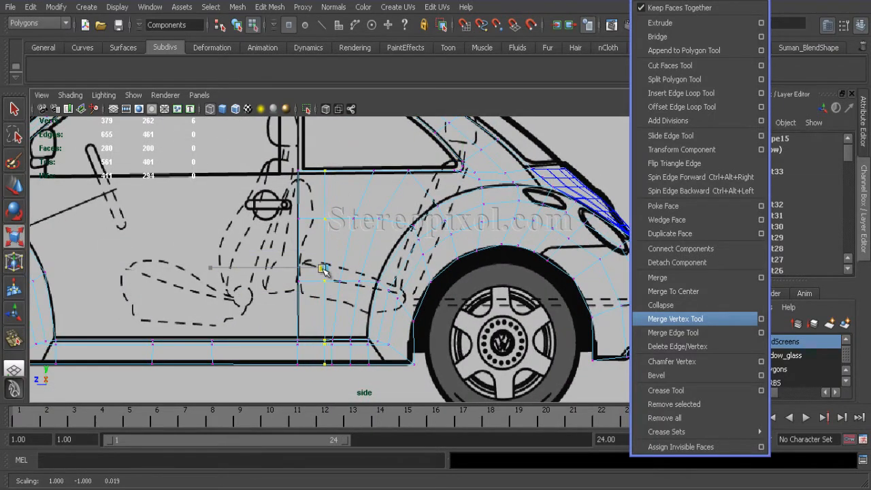
key(w)
drag(247, 267, 237, 268)
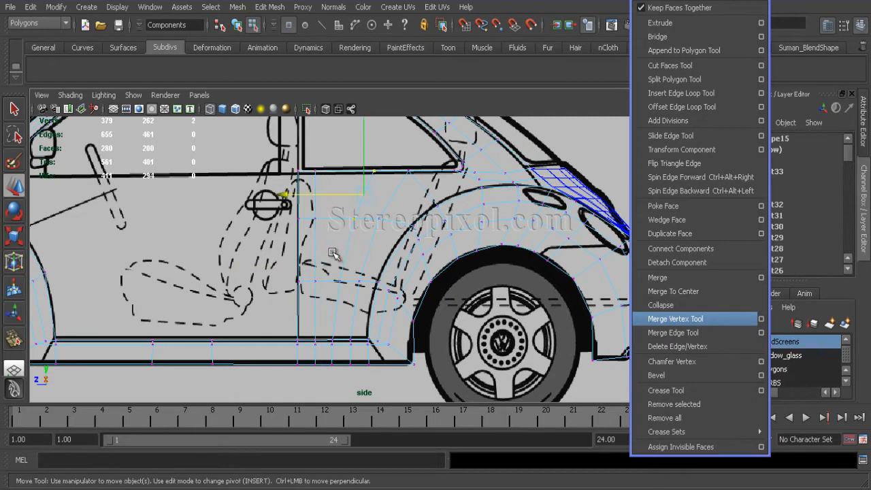
key(r)
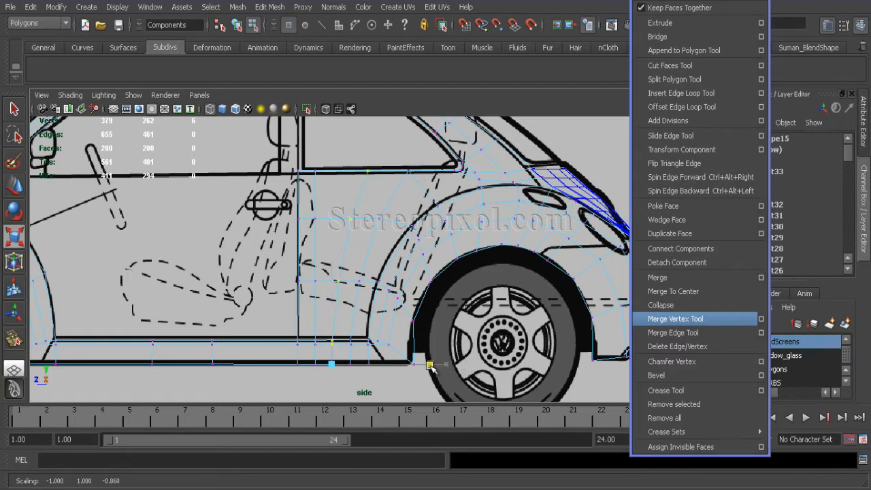
click(293, 382)
Flatten the sill's bottom row of vertices vertically into one level line.
scroll(331, 329, down, 1)
alt+middle_drag(331, 329, 427, 242)
drag(137, 271, 524, 325)
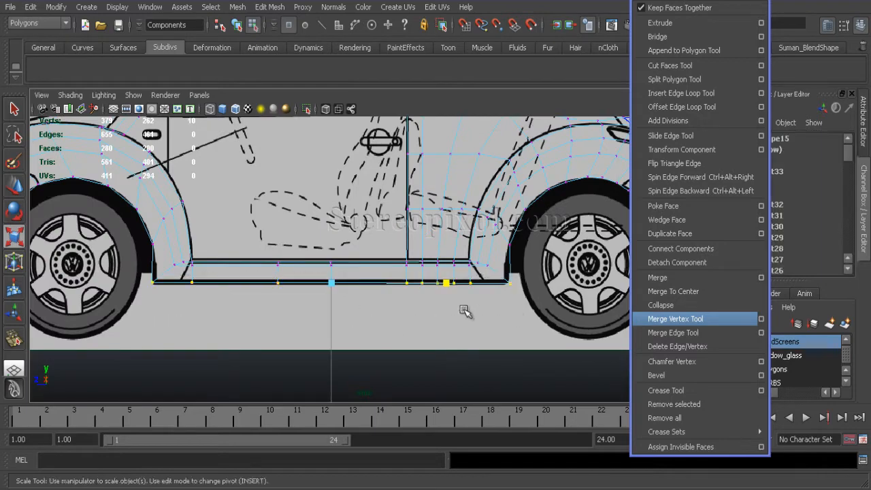
alt+middle_drag(370, 355, 370, 280)
drag(333, 208, 340, 209)
Move the sill's rear bottom corner vertex onto the blueprint's corner in front of the rear wheel.
click(440, 253)
alt+middle_drag(440, 253, 340, 338)
scroll(339, 338, up, 2)
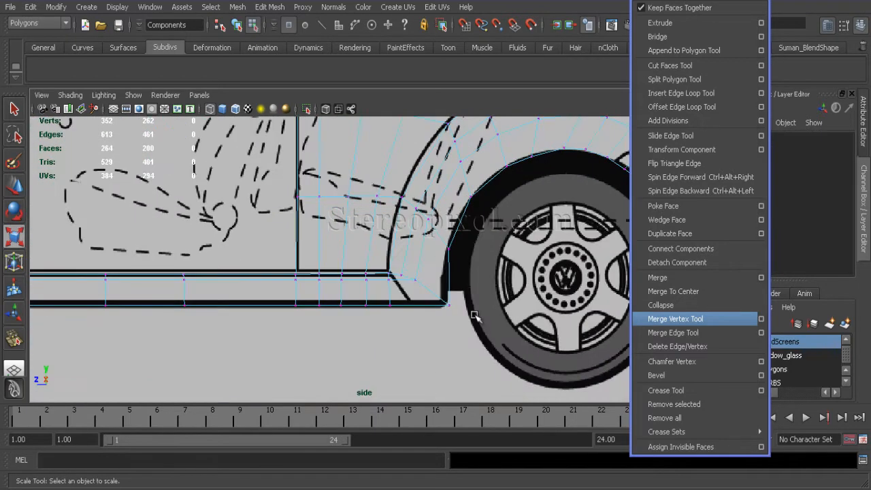
click(449, 305)
key(w)
scroll(375, 306, down, 3)
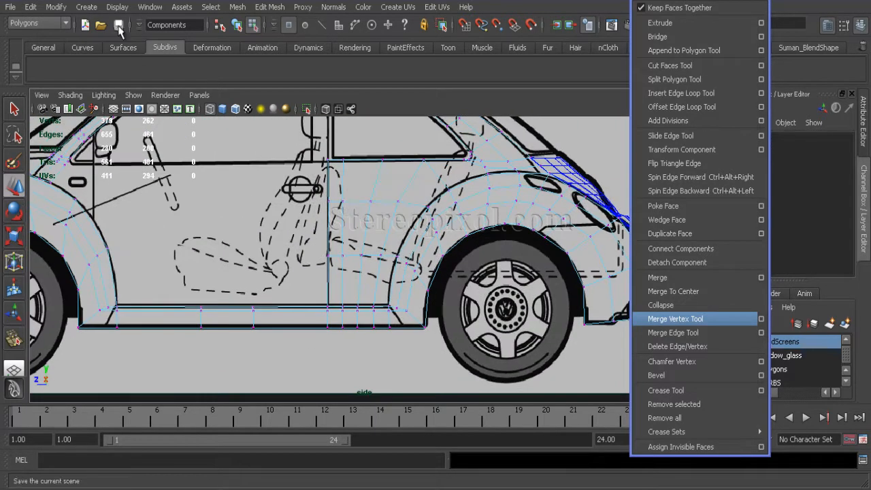
Snap the trunk lid panel's side vertices onto the rear fender's edge to close the gap between them in the perspective view.
key(space)
key(space)
alt+drag(398, 151, 331, 242)
click(410, 311)
click(331, 242)
key(space)
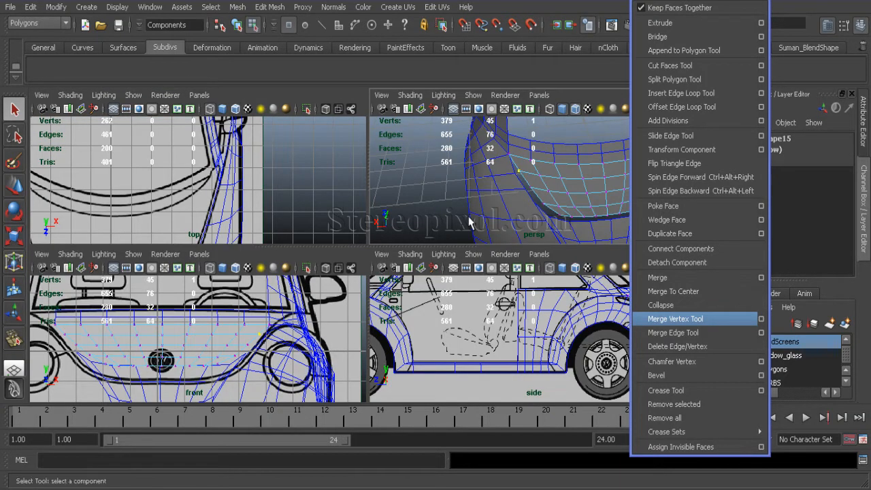
key(space)
alt+drag(401, 253, 361, 262)
key(w)
alt+right_drag(313, 256, 339, 277)
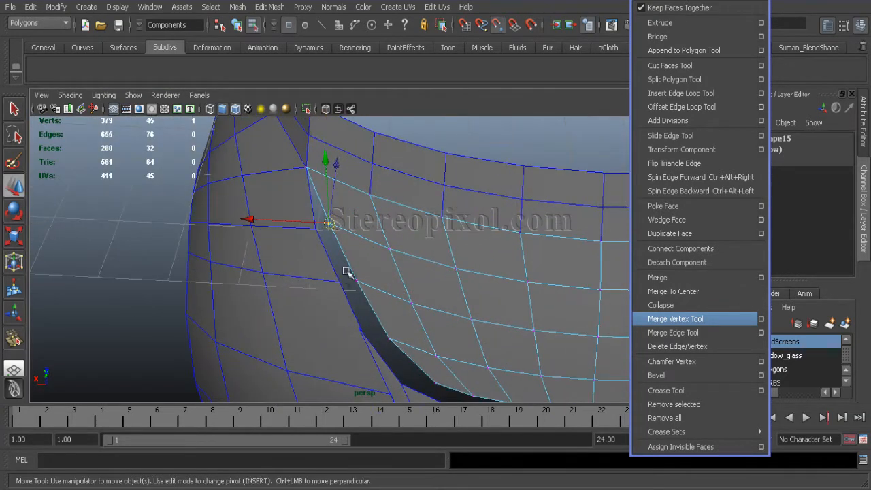
drag(328, 223, 342, 283)
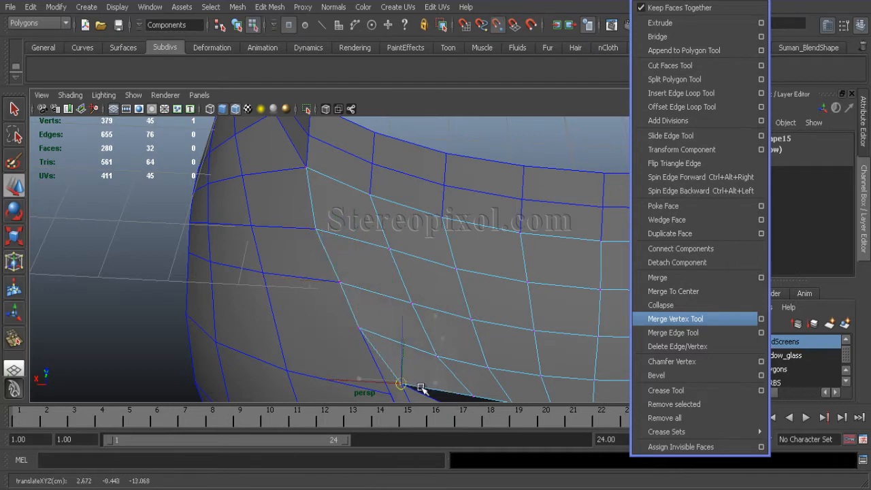
Snap the bottom-edge vertices of the trunk lid panel's fender-side half onto the upper edge of the lower rear panel.
alt+drag(420, 388, 442, 304)
click(384, 287)
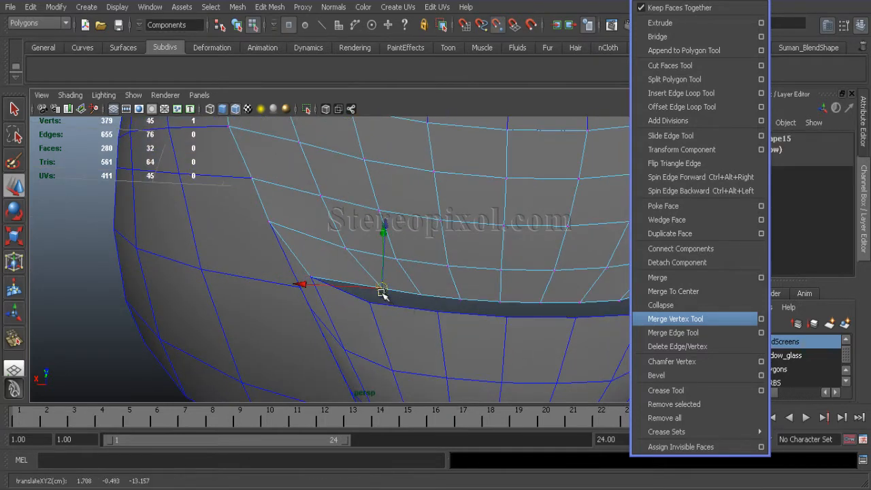
click(498, 327)
alt+drag(454, 315, 193, 265)
click(374, 286)
alt+drag(191, 226, 536, 293)
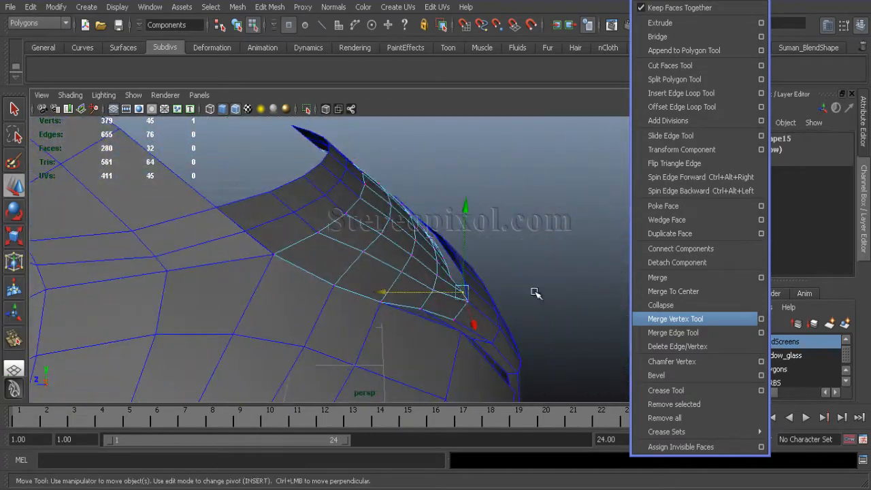
Straighten the trunk lid panel's five-vertex centre column by scaling it flat across the car's width.
alt+drag(467, 207, 350, 244)
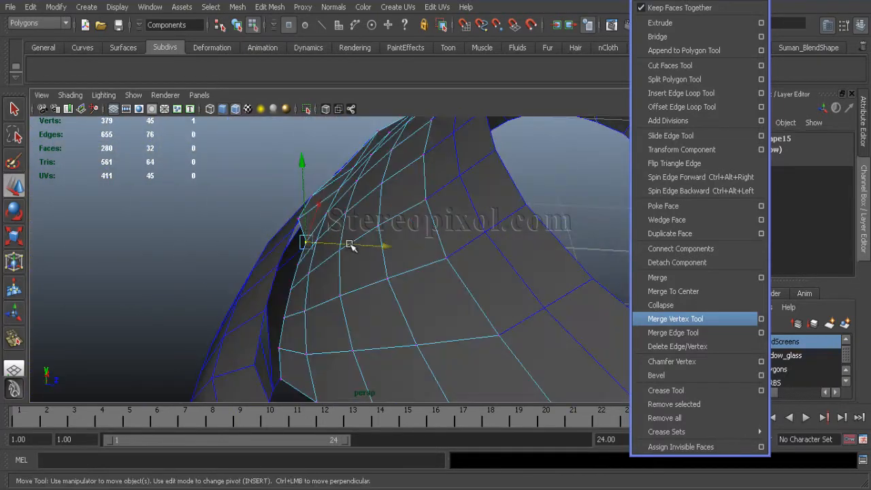
alt+drag(305, 179, 538, 223)
alt+drag(453, 159, 378, 286)
key(r)
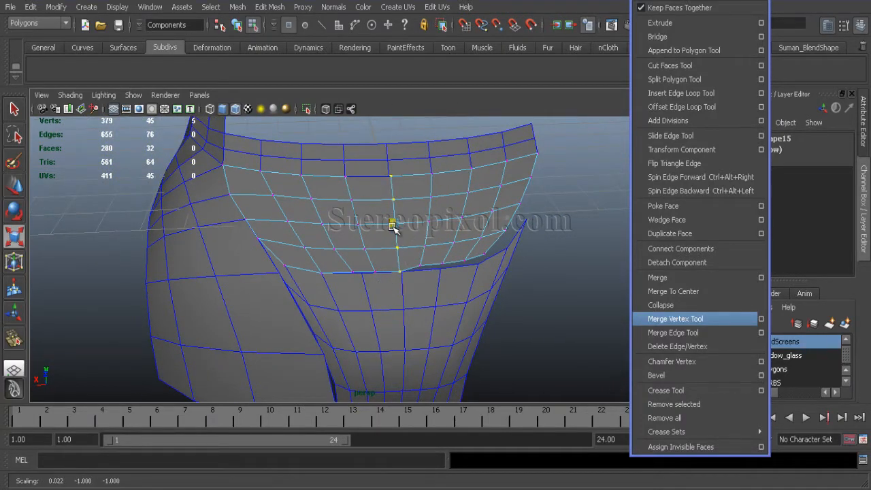
Reposition a single vertex near the trunk lid panel's lower fender-side corner to smooth the surface profile.
alt+drag(393, 227, 397, 301)
click(395, 302)
key(w)
alt+drag(418, 263, 447, 218)
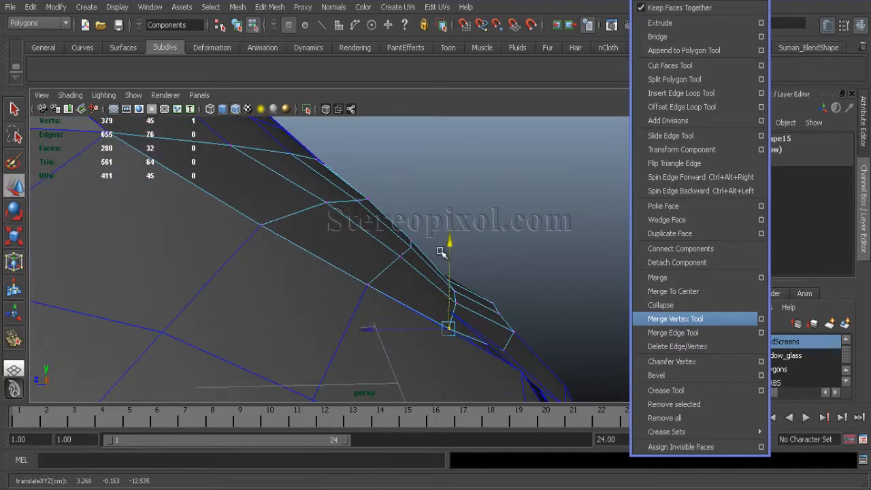
Select the trunk lid panel's lowest interior horizontal edge loop and shift it vertically to smooth the profile.
alt+drag(441, 252, 397, 250)
right_drag(424, 261, 412, 234)
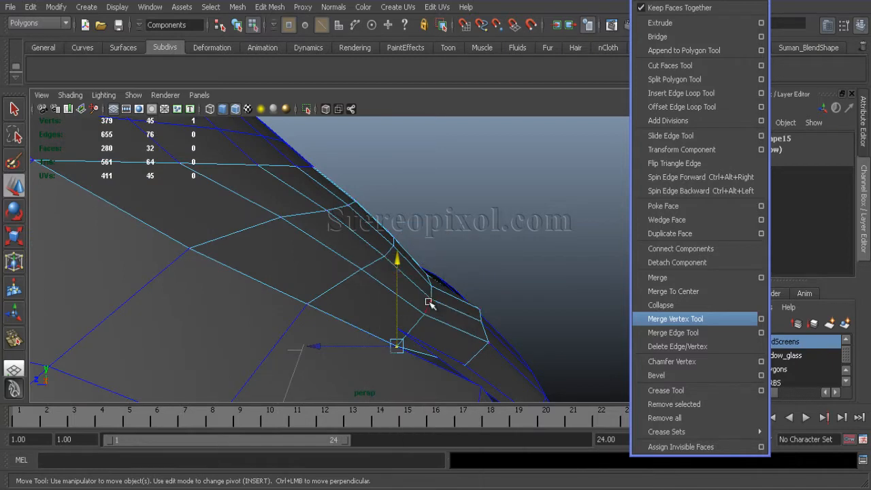
double_click(429, 303)
alt+drag(429, 303, 345, 310)
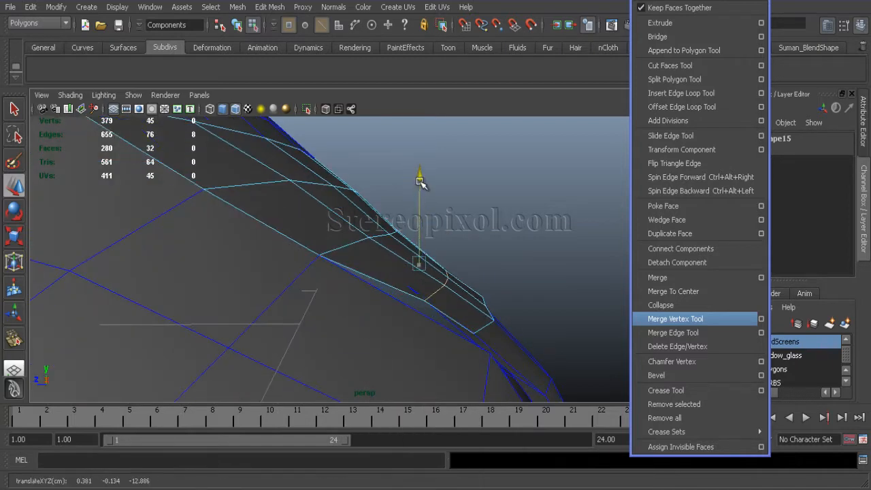
drag(419, 181, 420, 183)
Delete the trunk lid panel's faces on the far side of the centre line, keeping only the fender-side half.
click(164, 204)
scroll(164, 204, down, 10)
alt+drag(204, 272, 344, 336)
scroll(345, 337, up, 5)
right_drag(368, 254, 368, 286)
drag(317, 185, 477, 332)
key(Delete)
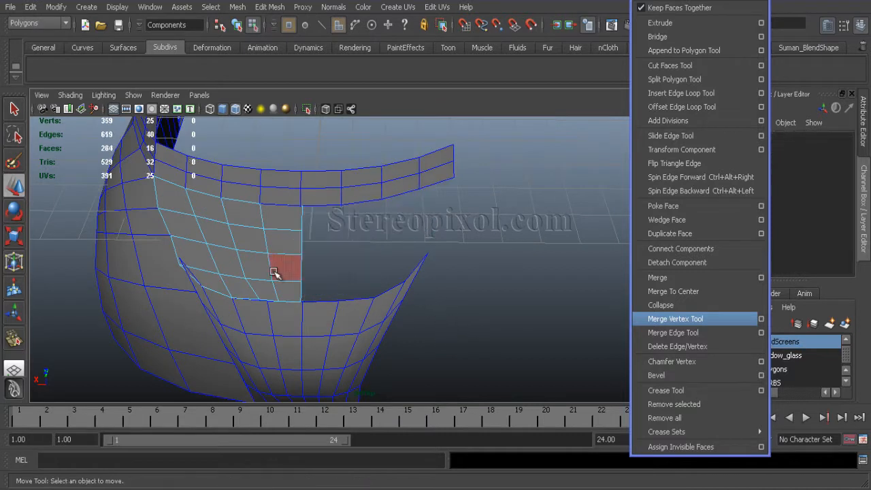
right_drag(271, 260, 300, 262)
right_drag(286, 291, 285, 291)
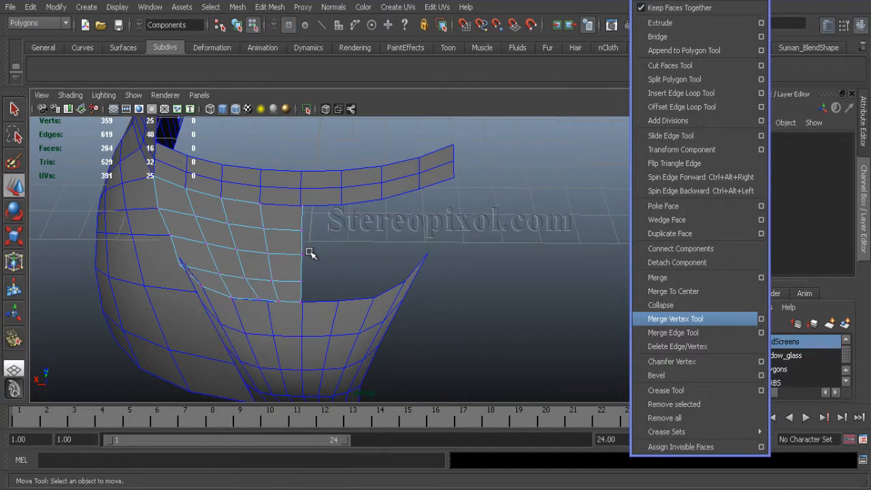
right_drag(270, 254, 310, 248)
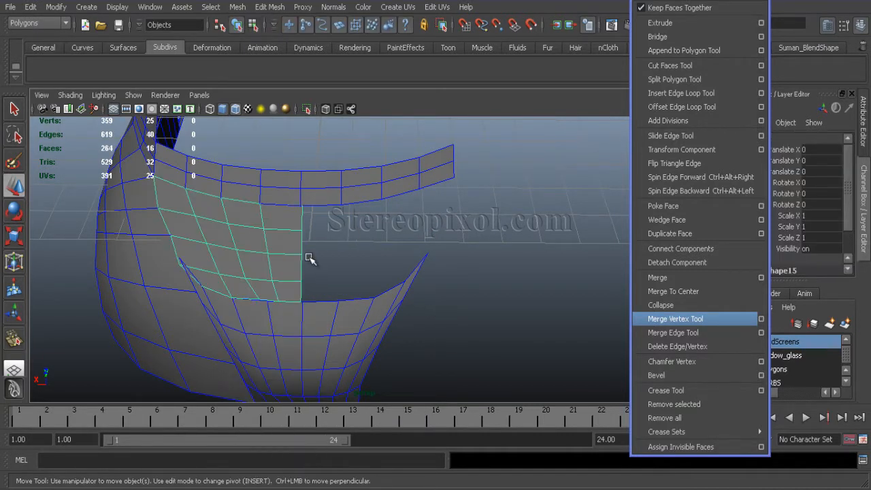
key(f)
right_drag(173, 259, 120, 263)
key(ctrl+z)
key(ctrl+z)
key(ctrl+z)
key(ctrl+z)
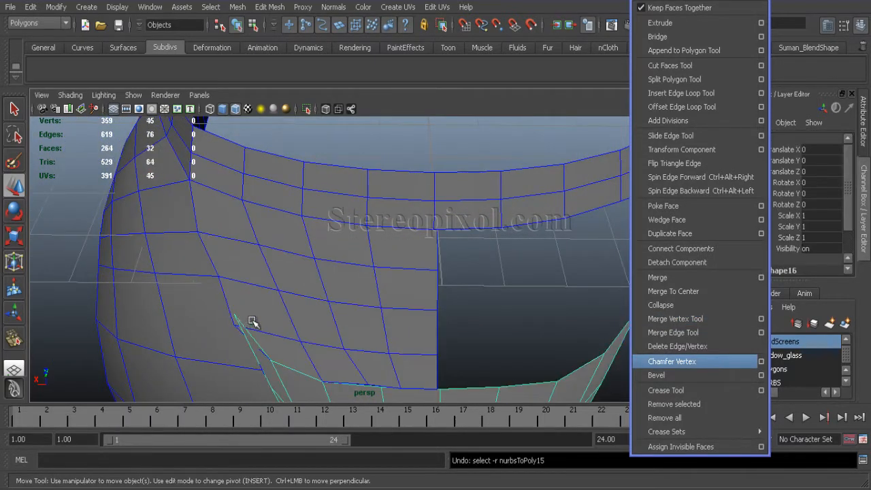
key(shift+z)
Adjust the second vertex from the top on the trunk lid panel's fender-side edge.
click(232, 322)
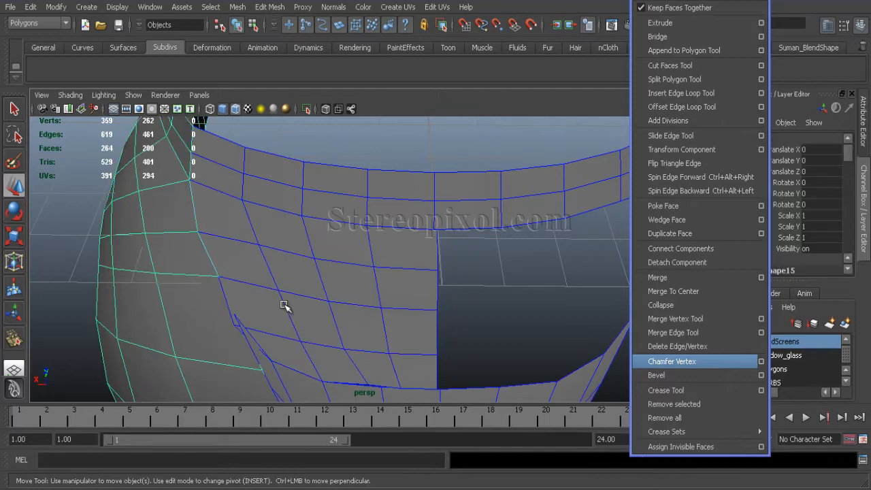
right_drag(296, 309, 249, 315)
click(233, 324)
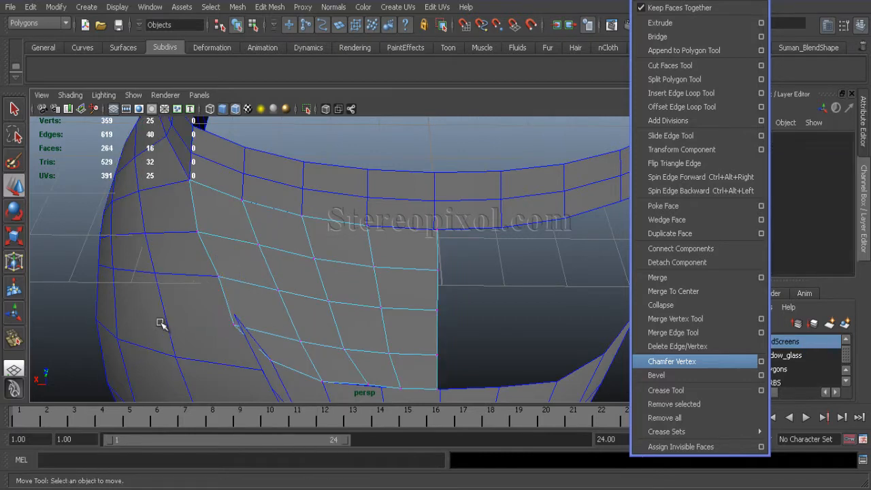
scroll(218, 307, down, 3)
alt+drag(217, 306, 266, 259)
click(266, 259)
scroll(266, 259, up, 3)
alt+drag(181, 278, 289, 271)
mouse_move(290, 271)
alt+middle_down()
mouse_move(302, 266)
mouse_move(294, 284)
alt+middle_up()
alt+right_drag(294, 284, 348, 258)
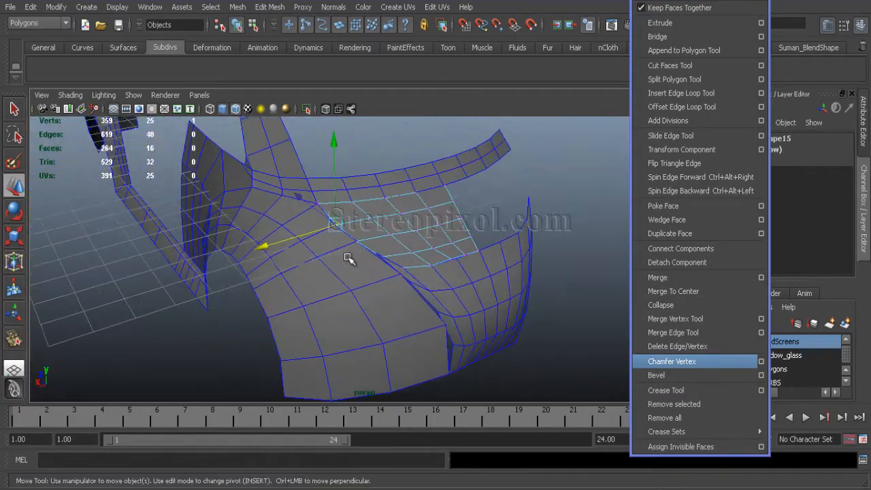
Combine the trunk lid half panel with the curved strip above it into one mesh.
alt+drag(374, 277, 358, 336)
right_drag(378, 260, 430, 243)
alt+right_drag(389, 305, 401, 303)
click(399, 272)
shift+click(396, 187)
alt+drag(397, 257, 371, 266)
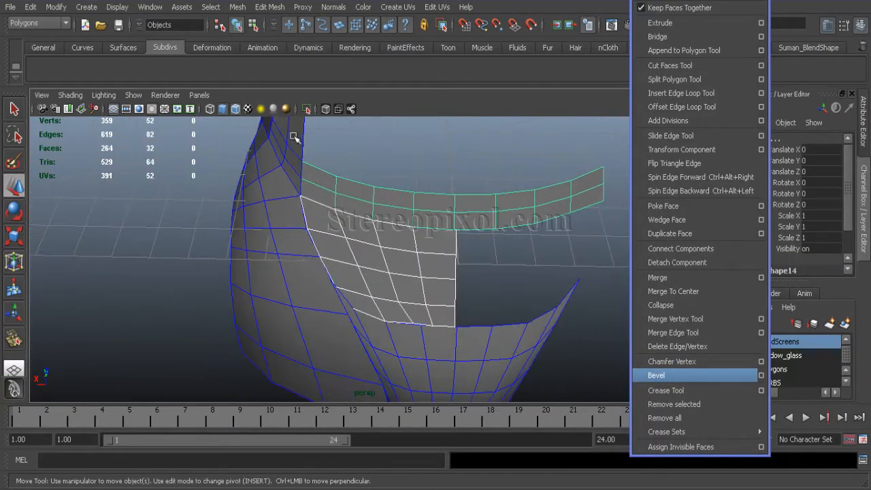
click(237, 7)
click(252, 25)
Delete the strip's faces beyond the centre line so it matches the half trunk lid panel.
right_drag(403, 224, 553, 212)
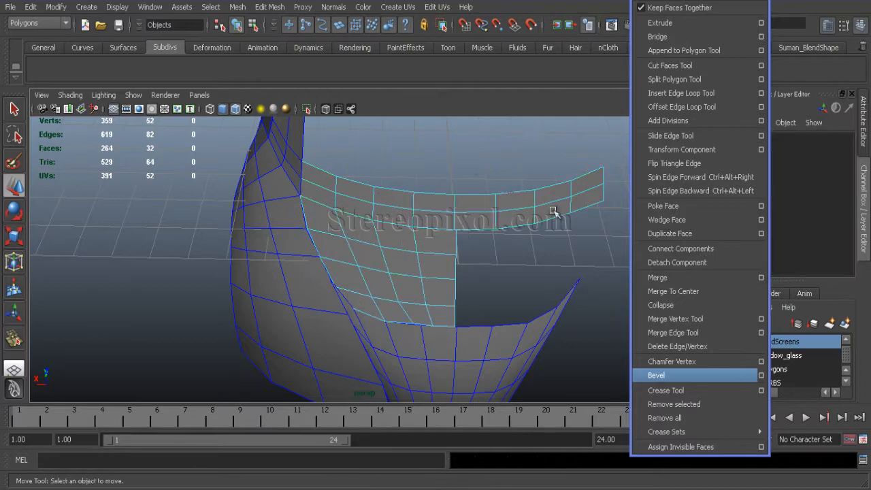
drag(554, 212, 613, 253)
key(Delete)
alt+drag(399, 261, 442, 228)
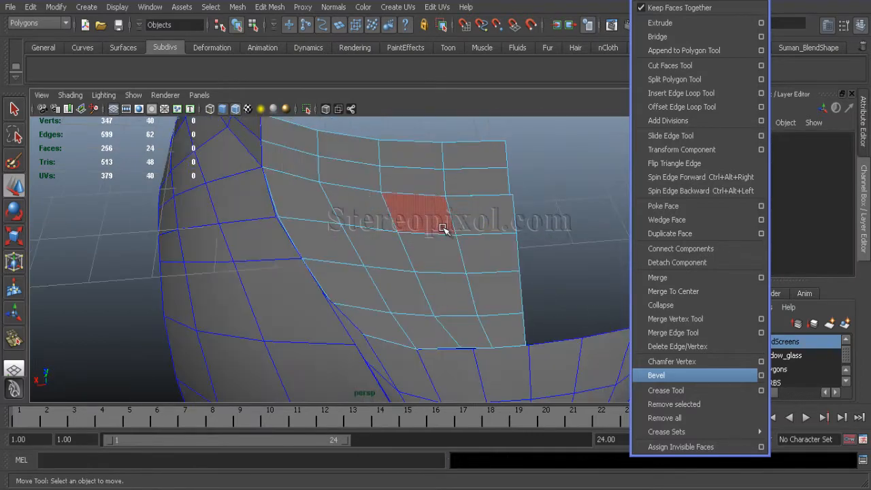
Merge the paired vertices along the seam between the upper strip and the trunk lid panel.
right_drag(443, 228, 409, 221)
click(506, 151)
alt+drag(407, 297, 404, 254)
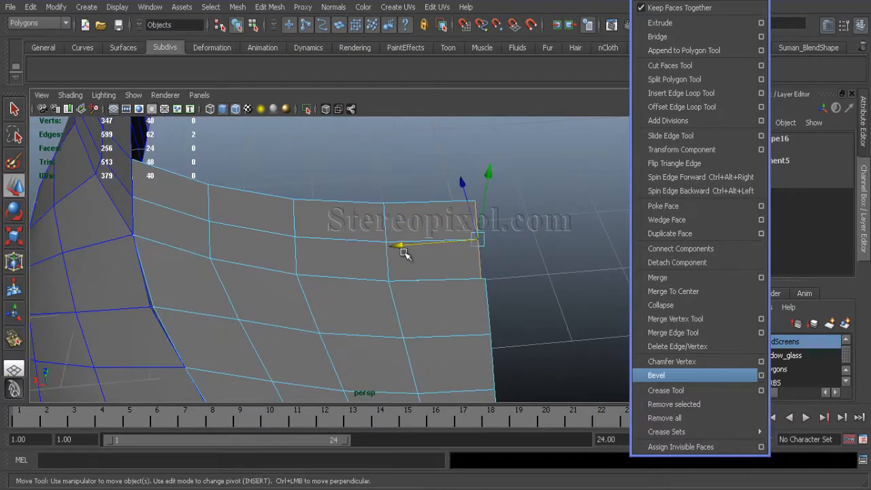
alt+drag(426, 300, 381, 340)
right_drag(381, 259, 331, 262)
alt+drag(353, 272, 571, 313)
click(662, 280)
drag(413, 272, 451, 300)
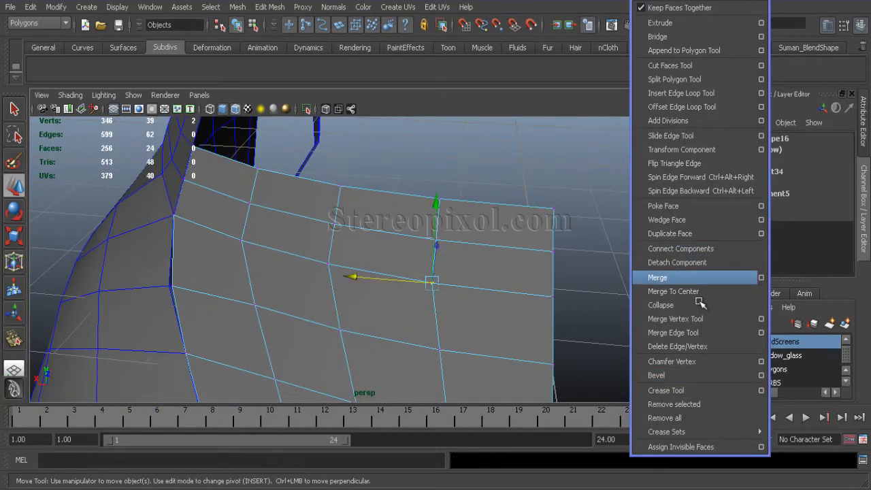
click(663, 278)
drag(253, 255, 229, 228)
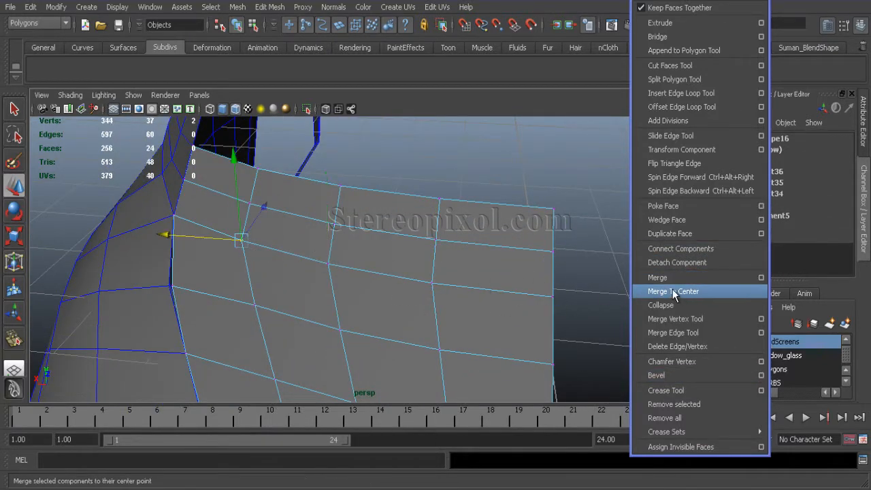
click(658, 277)
click(652, 278)
Slide the trunk lid's vertical edge loops with the Slide Edge Tool to redistribute the column spacing.
alt+drag(558, 293, 381, 315)
right_drag(376, 260, 367, 235)
double_click(360, 245)
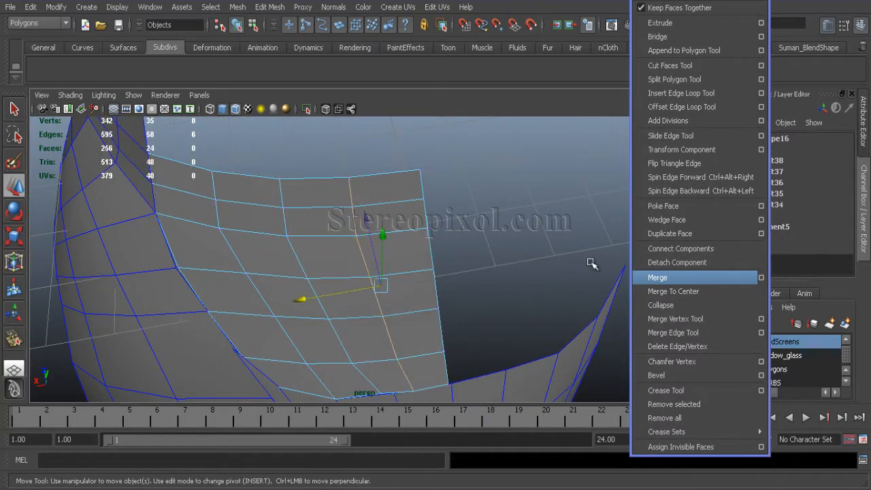
key(r)
alt+drag(312, 302, 284, 297)
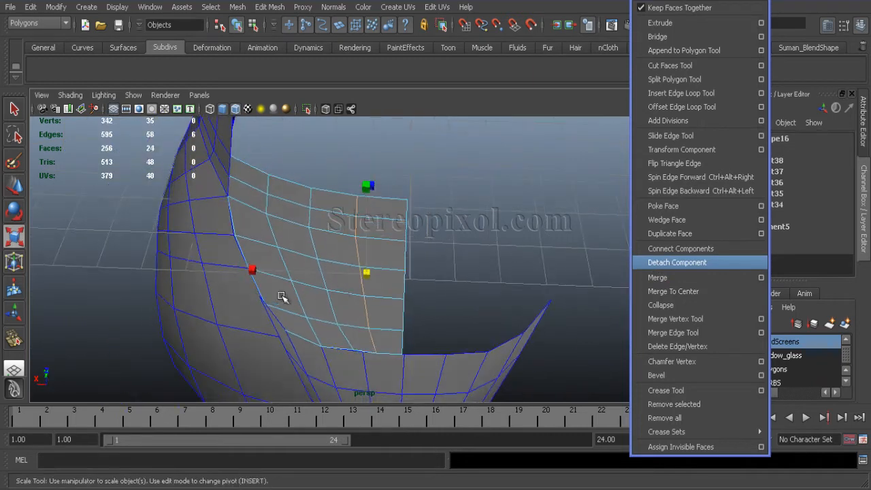
click(669, 139)
scroll(312, 273, up, 2)
middle_drag(371, 271, 296, 277)
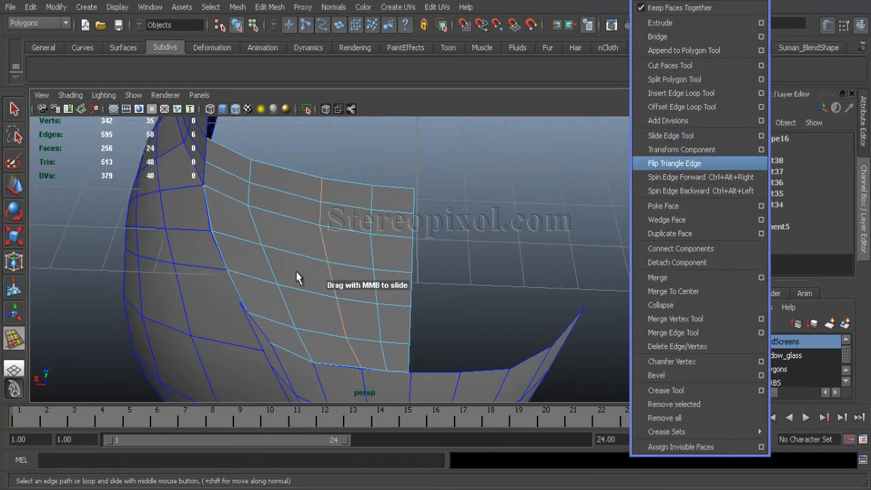
middle_drag(434, 235, 447, 241)
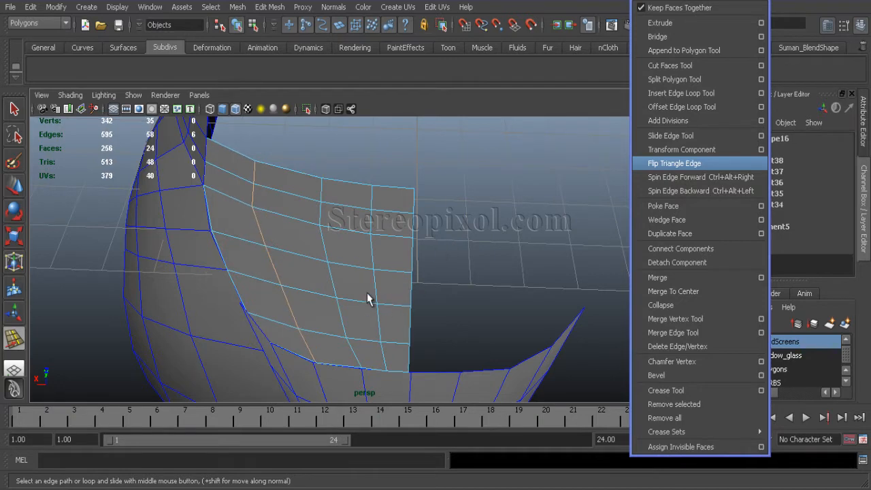
Fine-tune the spacing of the two vertical edge loops nearest the fender by sliding them again.
alt+drag(368, 292, 418, 277)
scroll(401, 262, up, 2)
click(376, 221)
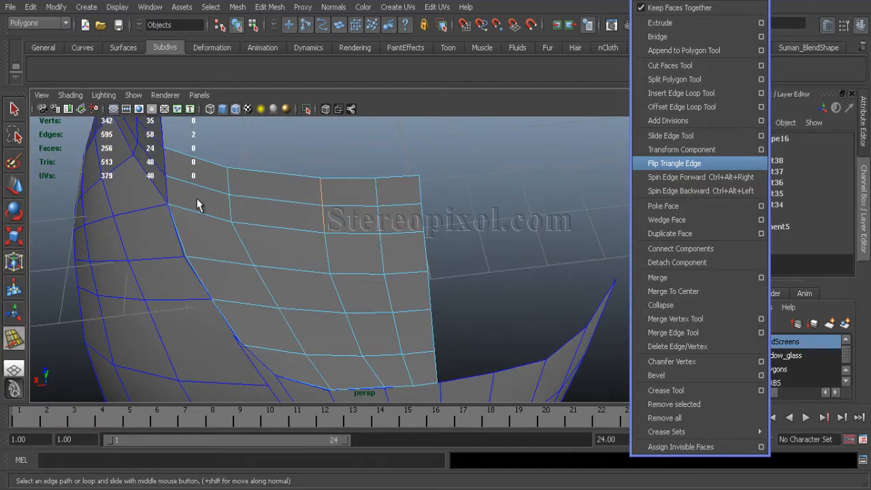
click(332, 251)
click(484, 227)
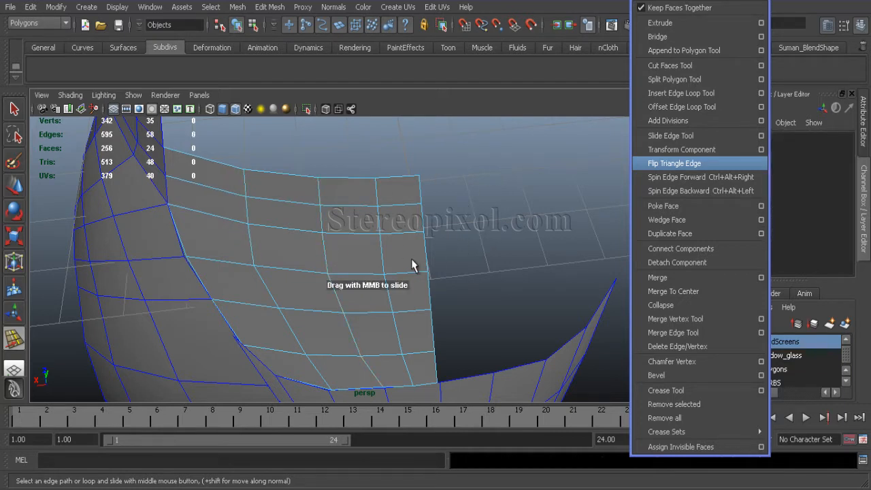
Insert an edge loop across the lowest row of faces at the fender's rear end, beside the lower rear panel.
key(w)
alt+drag(398, 271, 252, 193)
click(325, 245)
key(3)
click(369, 268)
alt+drag(328, 254, 346, 277)
click(390, 278)
click(667, 96)
click(331, 286)
alt+right_drag(347, 277, 385, 268)
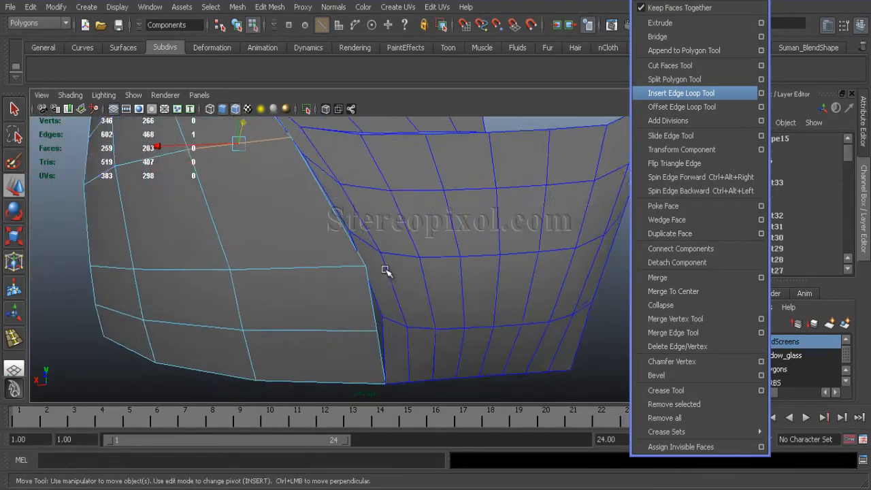
Split two faces along the lower rear panel's fender-side border, cutting from the interior row vertices to the border.
click(416, 272)
click(674, 79)
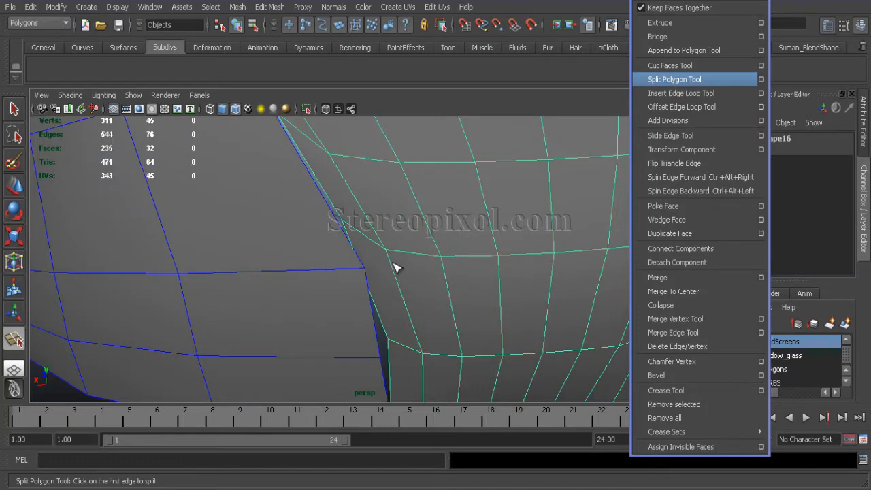
key(Return)
scroll(404, 281, down, 3)
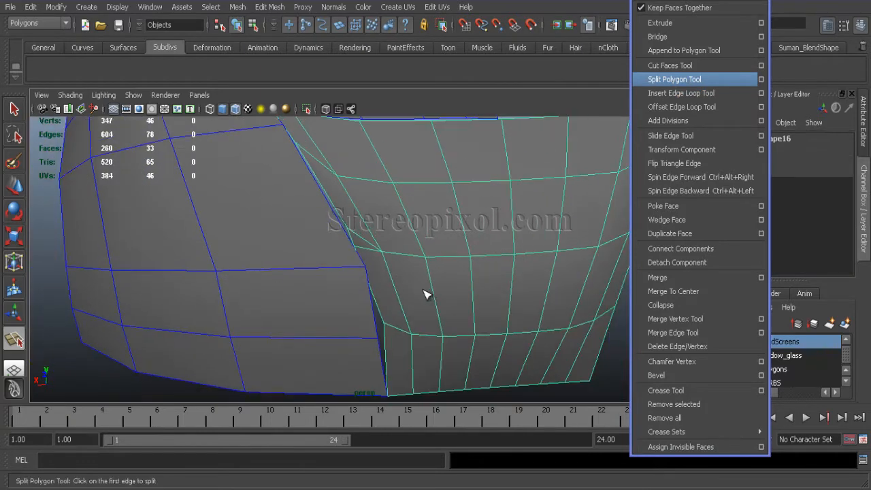
drag(407, 326, 416, 315)
key(Return)
Add a third split at the upper end of the lower rear panel's fender-side border, undoing the extra cut.
alt+middle_drag(379, 313, 466, 387)
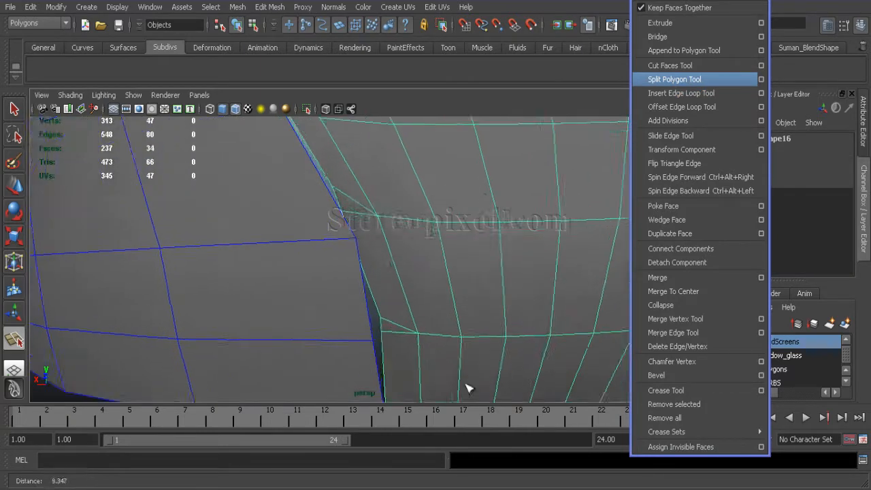
alt+drag(467, 387, 371, 292)
key(Return)
alt+drag(321, 273, 349, 265)
key(Return)
key(ctrl+z)
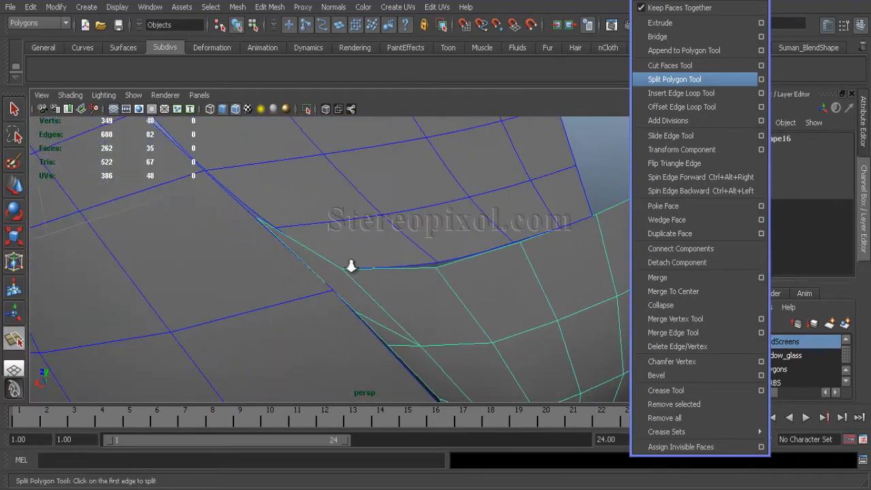
Combine the rear fender and the lower rear panel into one polygon mesh.
click(313, 320)
shift+click(451, 320)
scroll(451, 319, down, 4)
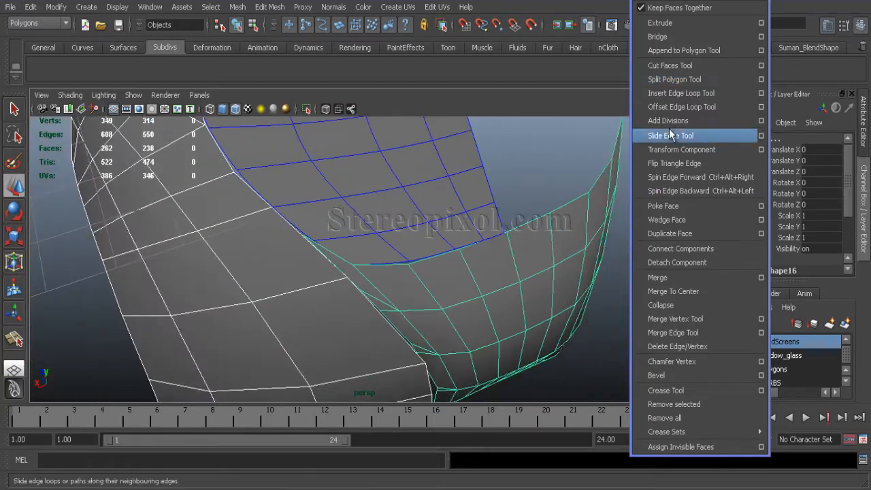
click(242, 7)
click(257, 31)
Merge the lower rear panel's uppermost tip vertex into the neighbouring fender border vertex above it.
scroll(399, 354, up, 3)
alt+drag(398, 354, 280, 293)
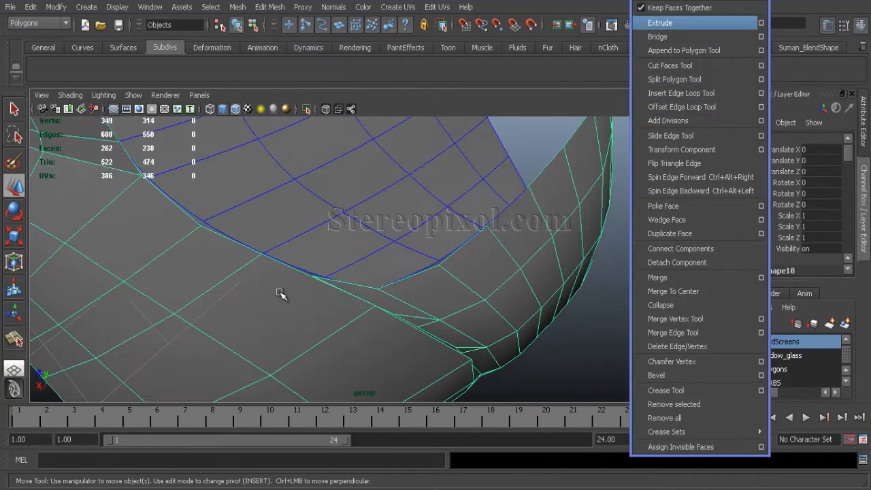
right_drag(289, 291, 241, 260)
scroll(280, 328, up, 4)
alt+middle_drag(279, 328, 338, 331)
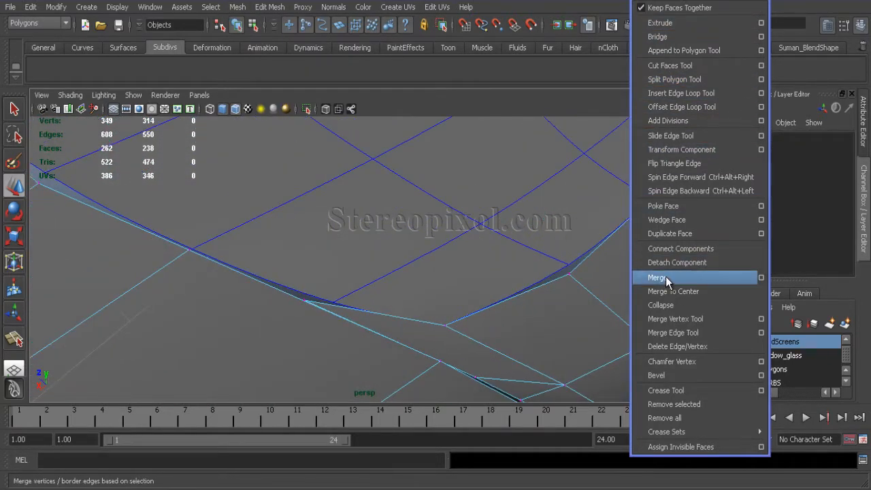
click(666, 277)
click(674, 318)
drag(305, 300, 190, 249)
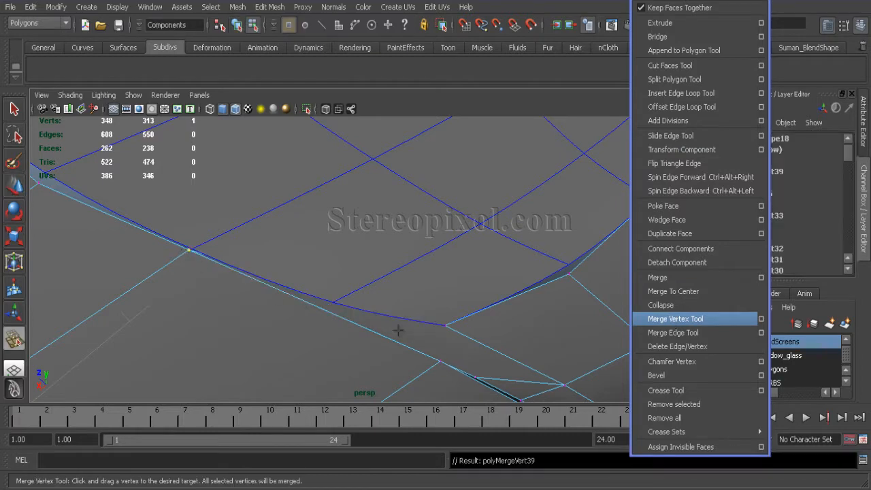
Merge the remaining paired vertices down the seam between fender and rear panel, including the two at the bottom corner.
alt+drag(399, 332, 292, 237)
scroll(358, 307, up, 2)
alt+right_drag(358, 307, 374, 321)
alt+middle_drag(375, 321, 426, 293)
alt+drag(426, 293, 359, 269)
alt+drag(409, 281, 397, 336)
alt+drag(439, 311, 390, 262)
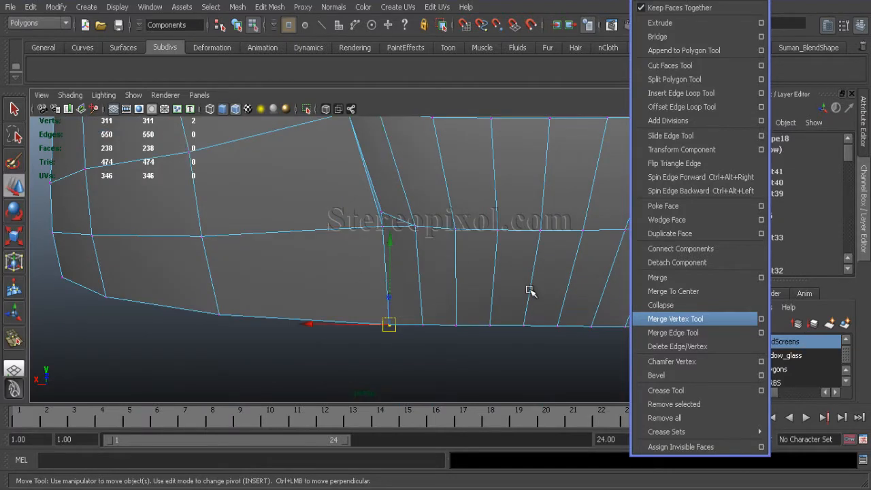
click(657, 277)
alt+drag(462, 259, 415, 197)
Delete the three short diagonal edges that form triangles along the lower rear panel's seam with the fender.
right_drag(417, 197, 406, 223)
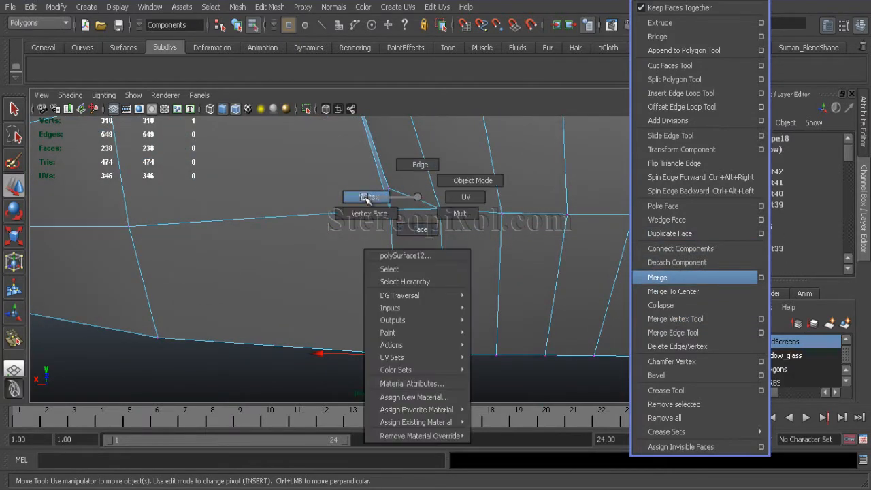
right_drag(366, 197, 367, 198)
click(401, 190)
click(655, 347)
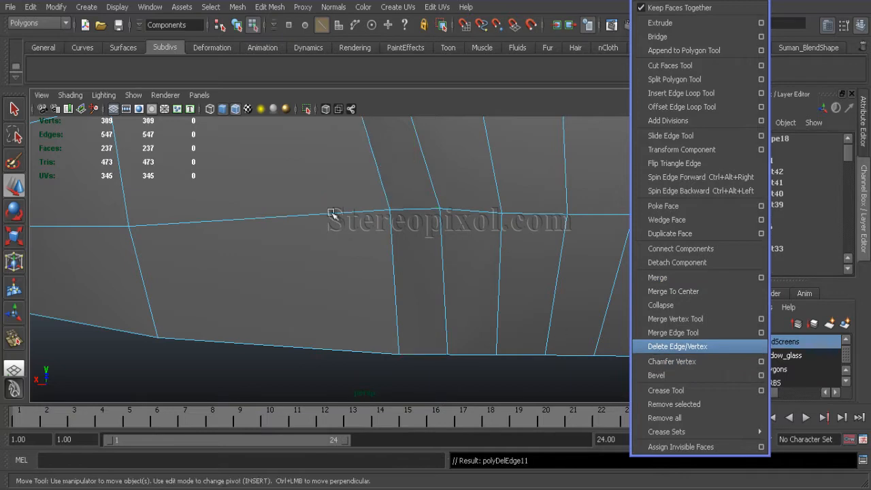
alt+drag(333, 213, 344, 223)
click(345, 223)
click(668, 373)
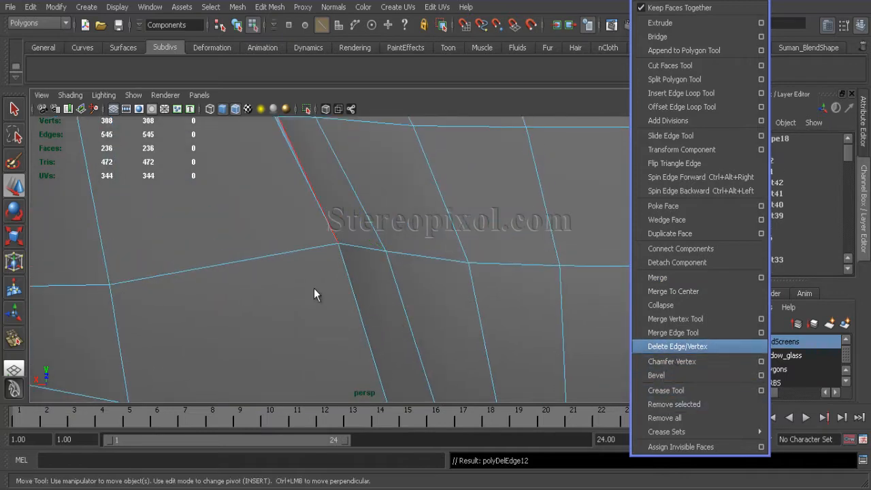
alt+drag(314, 292, 363, 286)
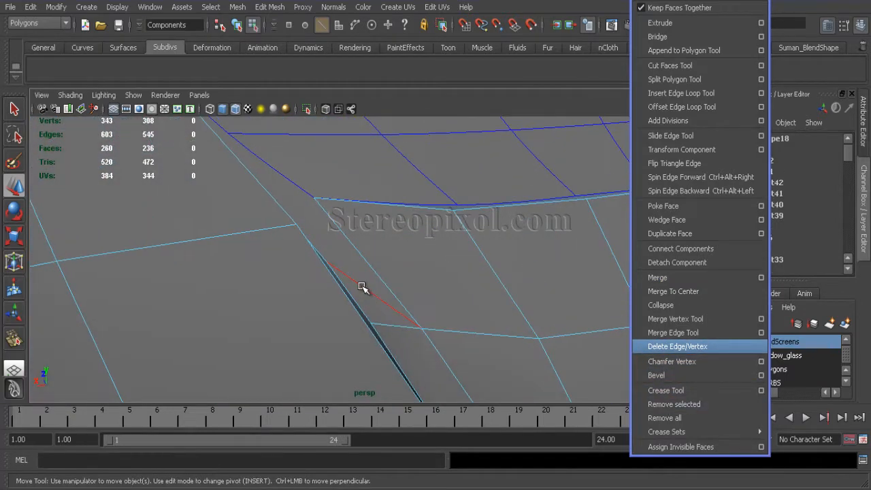
click(667, 348)
Insert edge loops in the lower rear panel, including one running across its uppermost row of faces.
alt+drag(315, 325, 303, 272)
click(680, 93)
alt+drag(374, 303, 313, 299)
scroll(319, 297, up, 3)
click(363, 280)
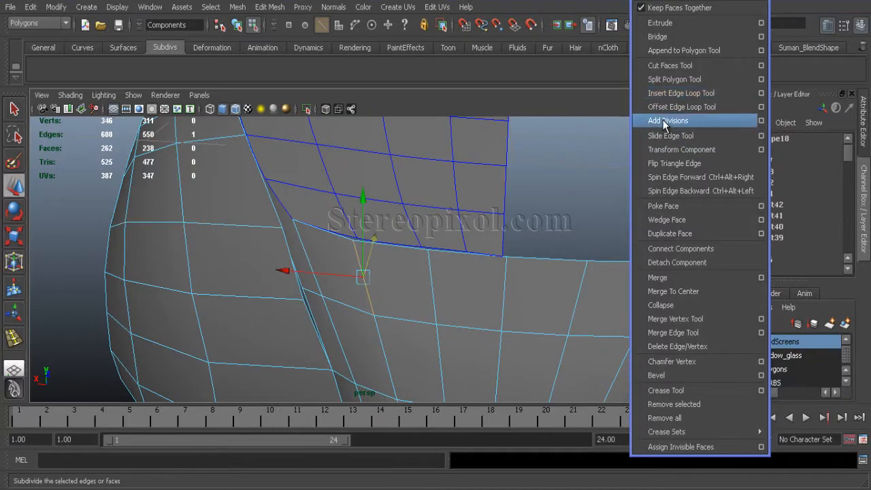
click(436, 295)
alt+drag(466, 282, 309, 325)
scroll(428, 342, up, 3)
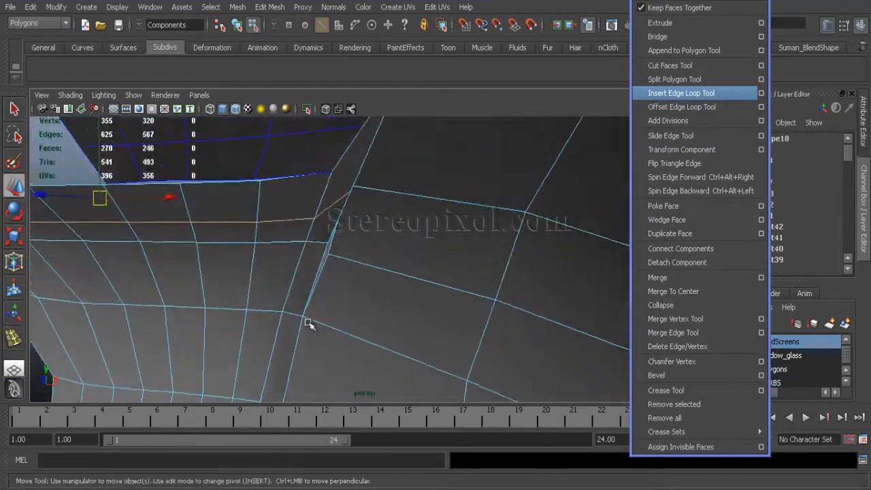
Merge the loose vertices at the fender end of the new horizontal loop into the adjacent fender border vertices.
scroll(309, 324, up, 3)
click(664, 319)
drag(309, 251, 308, 230)
alt+drag(315, 238, 367, 313)
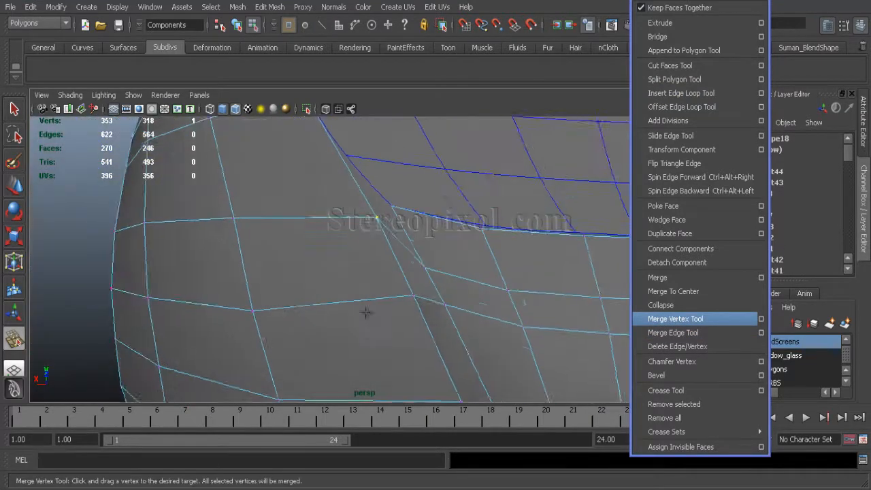
scroll(367, 313, down, 2)
key(w)
Delete the four faces of the narrow strip between the lower rear panel and the fender.
alt+middle_drag(387, 306, 360, 192)
scroll(414, 266, up, 5)
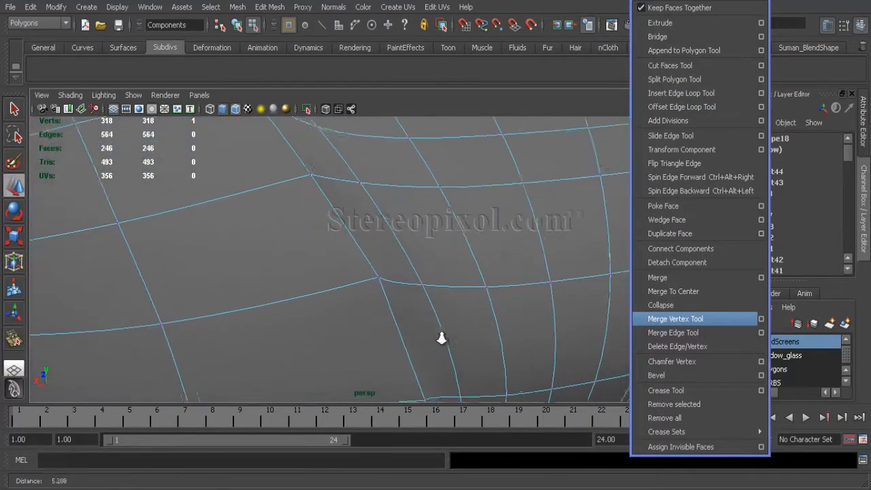
click(407, 309)
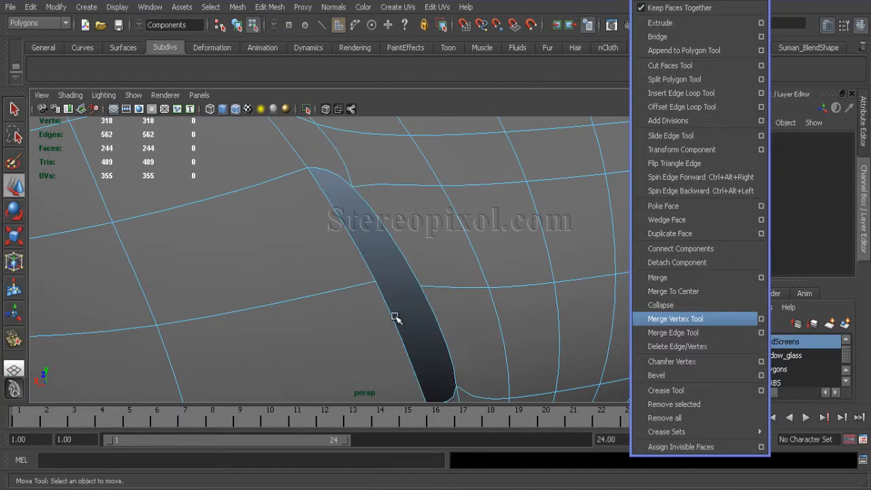
alt+drag(394, 317, 401, 265)
double_click(391, 247)
scroll(354, 249, down, 3)
alt+drag(299, 245, 322, 293)
click(323, 293)
alt+middle_drag(377, 286, 347, 210)
scroll(372, 197, up, 2)
right_drag(385, 259, 389, 289)
click(399, 303)
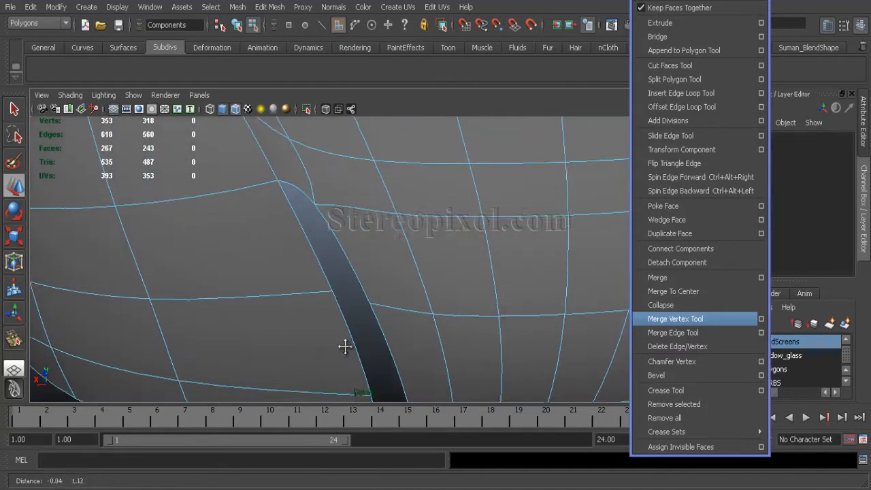
click(272, 141)
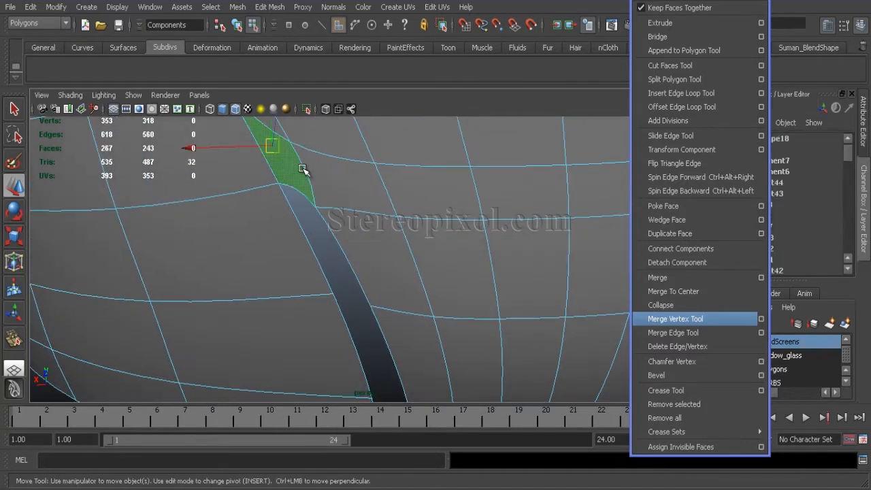
Extrude the rear panel's four open border edges part of the way across the gap towards the fender.
alt+drag(272, 140, 315, 247)
click(258, 194)
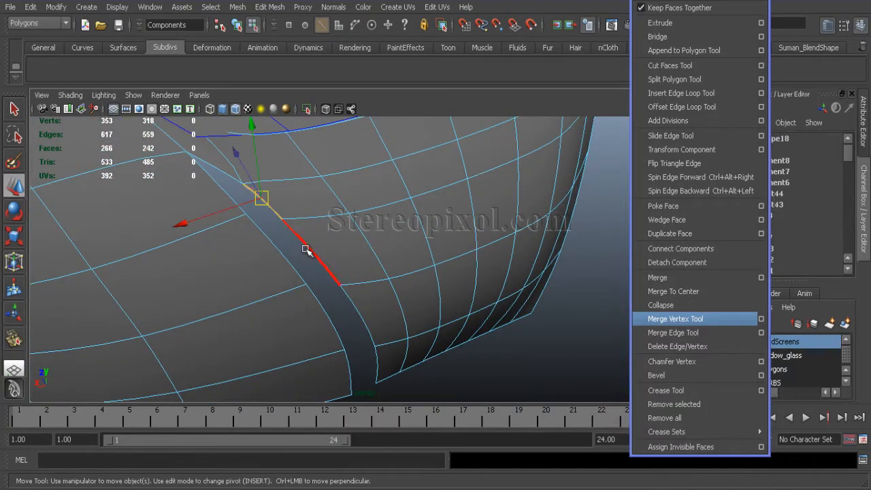
shift+click(374, 361)
alt+drag(421, 256, 278, 212)
key(1)
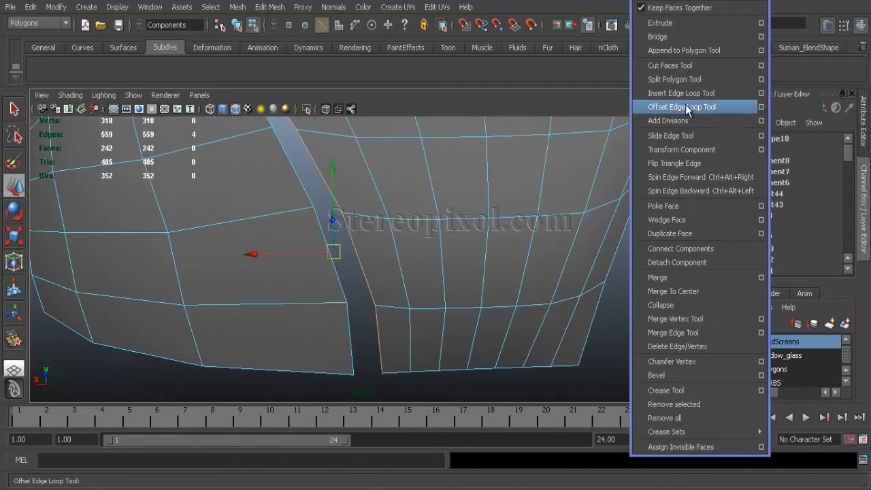
click(667, 25)
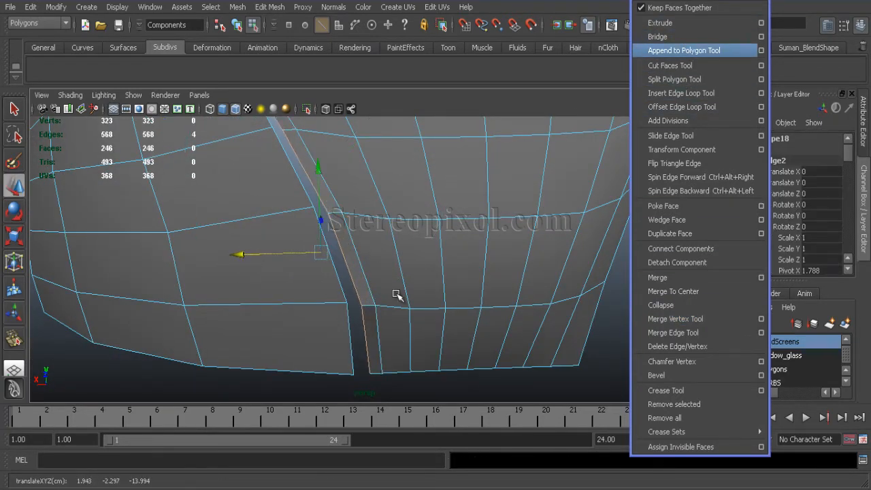
Merge the extruded strip's vertices onto the matching vertices of the fender border to close the gap.
click(675, 319)
drag(368, 374, 361, 307)
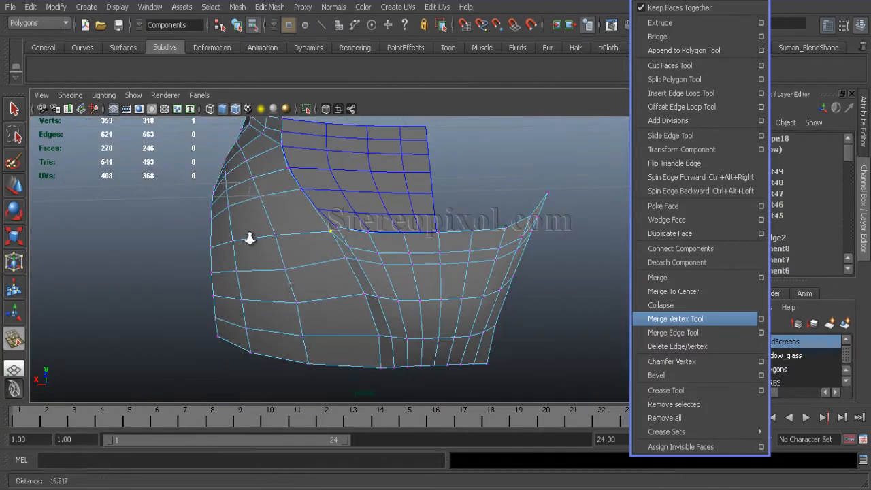
key(w)
In the side view, move the trunk lid's interior edge rows to follow the blueprint's rear outline.
right_drag(378, 305, 306, 297)
alt+drag(305, 297, 413, 306)
key(space)
key(space)
alt+middle_drag(544, 325, 272, 325)
alt+right_drag(327, 340, 461, 346)
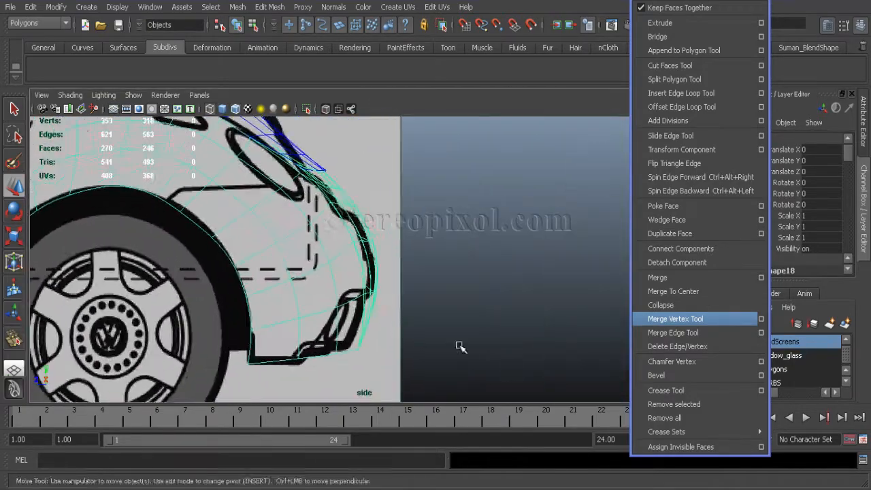
alt+middle_drag(306, 241, 375, 347)
alt+right_drag(341, 293, 442, 294)
click(393, 286)
alt+middle_drag(446, 316, 399, 276)
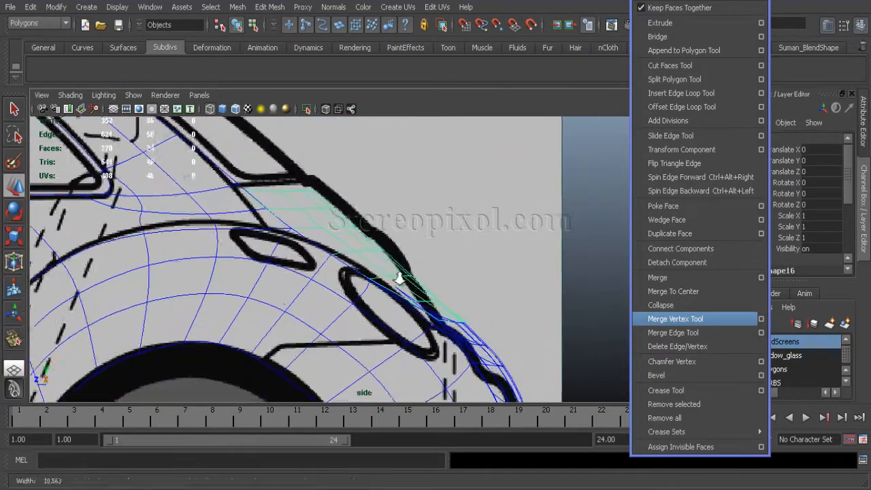
alt+right_drag(399, 276, 369, 239)
click(364, 248)
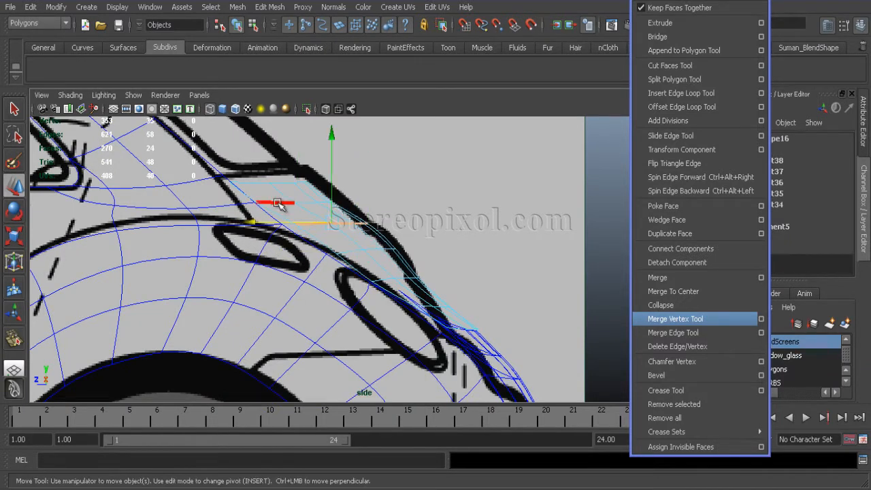
Move the trunk lid's top row of vertices to match the blueprint outline in the side view.
right_drag(278, 211, 213, 175)
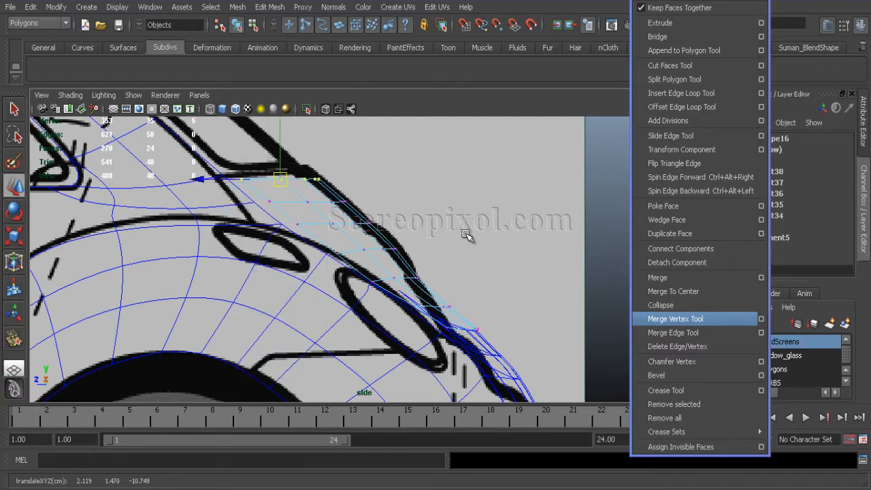
click(466, 234)
alt+middle_drag(457, 267, 428, 245)
right_drag(370, 259, 422, 241)
Move the trunk lid's two lowest rows forward onto the blueprint outline in the side view.
key(space)
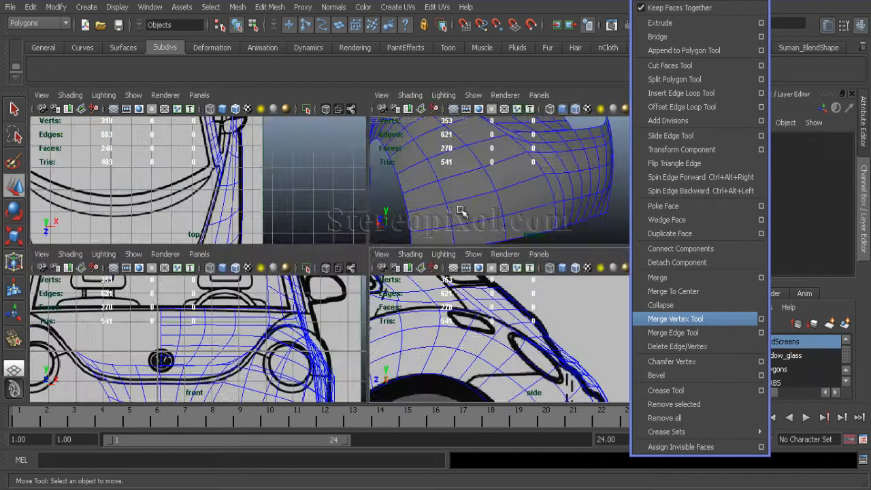
key(space)
alt+drag(461, 210, 432, 303)
click(394, 285)
key(space)
key(space)
scroll(422, 298, up, 3)
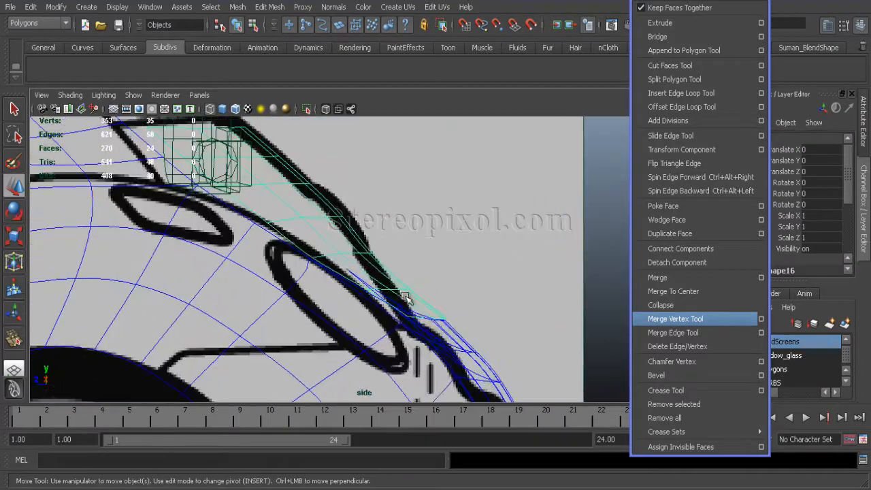
right_drag(406, 258, 413, 230)
click(379, 289)
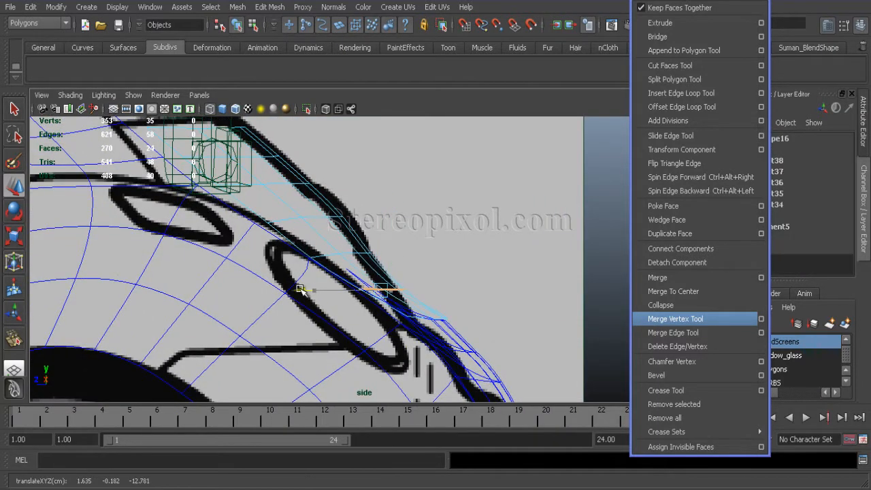
right_drag(460, 325, 463, 313)
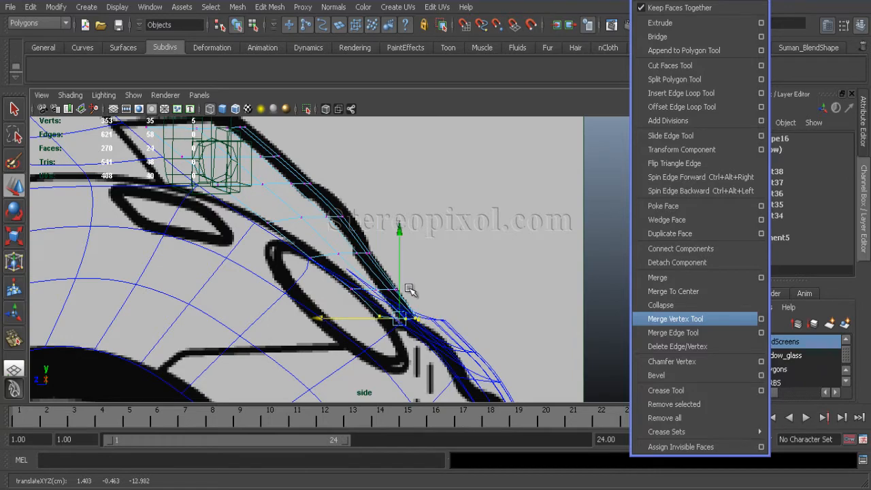
click(396, 338)
In the side view, move the lower rear panel's upper interior vertices forward towards the blueprint outline.
alt+middle_drag(452, 340, 351, 247)
click(381, 279)
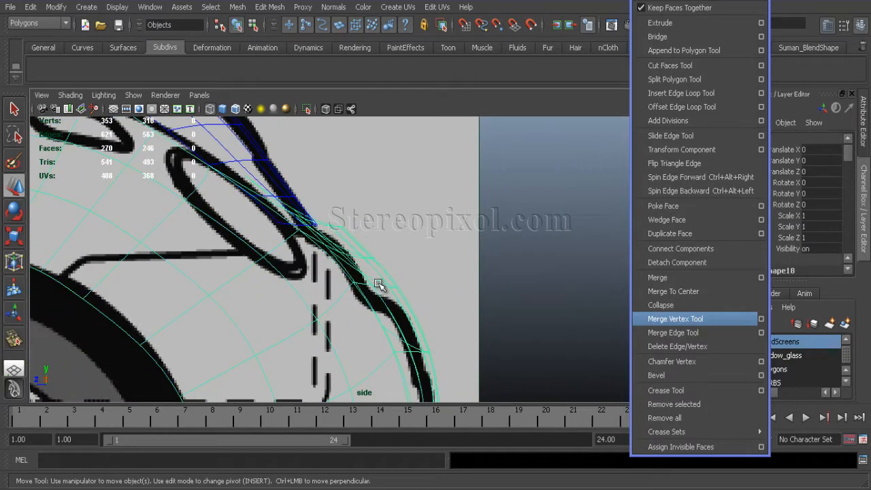
right_drag(379, 283, 339, 284)
mouse_move(349, 309)
mouse_down()
mouse_move(416, 282)
mouse_move(427, 264)
mouse_move(429, 277)
mouse_move(297, 268)
mouse_up()
key(space)
key(space)
alt+drag(480, 318, 428, 323)
key(space)
key(space)
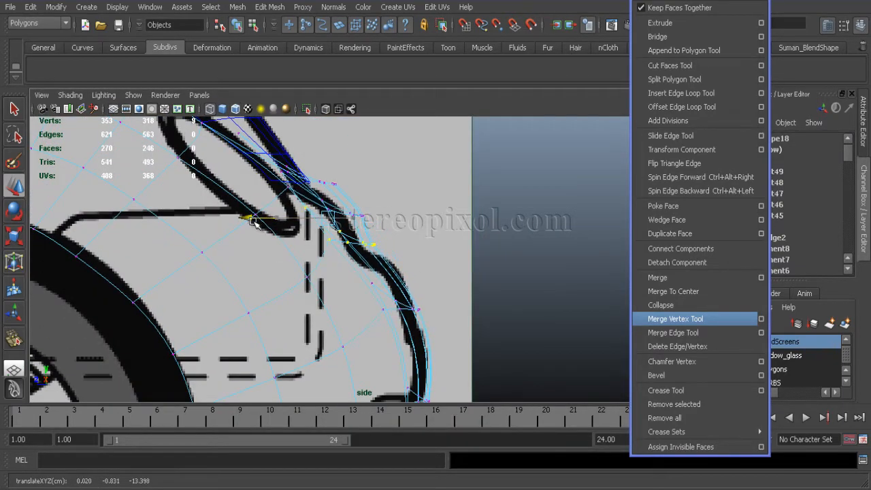
Move the lower rear panel's top-edge vertices and its lower vertex rows onto the blueprint outline.
alt+middle_drag(360, 263, 383, 309)
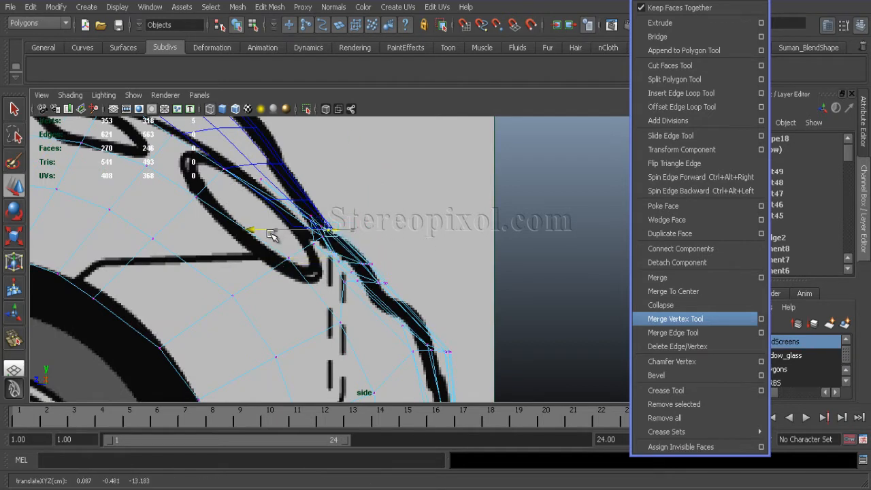
alt+middle_drag(531, 320, 524, 179)
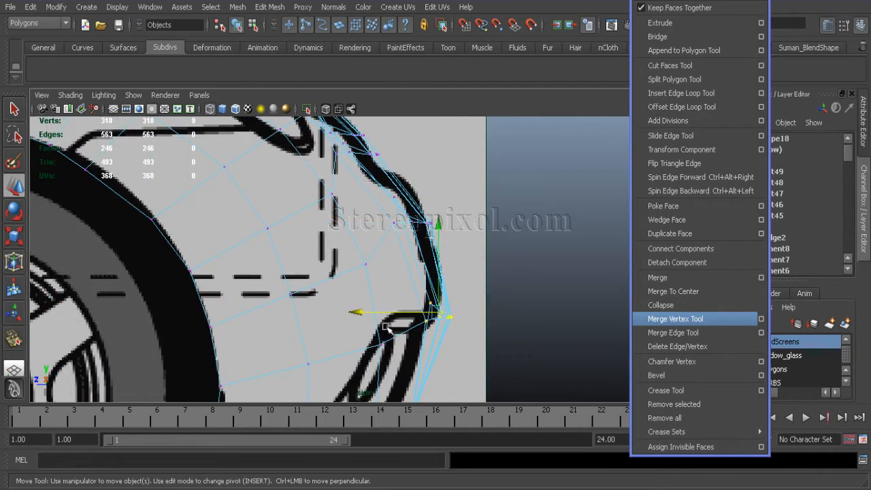
alt+middle_drag(363, 311, 375, 168)
drag(467, 238, 376, 295)
click(466, 237)
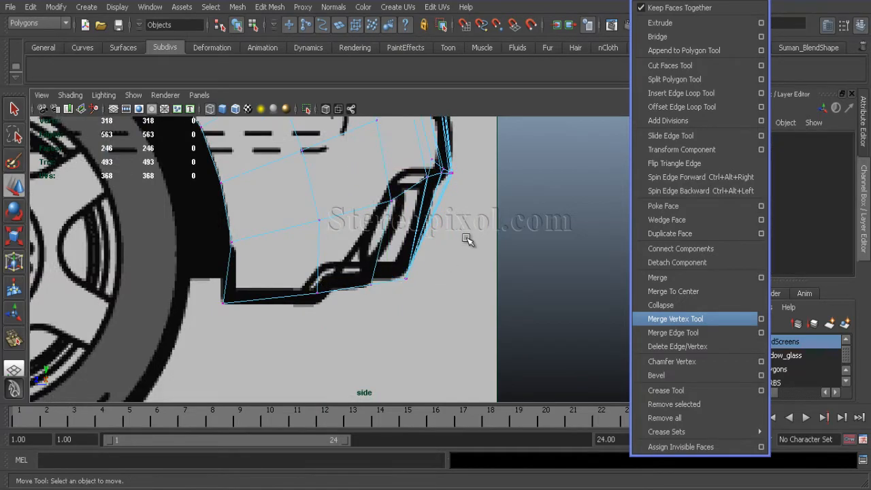
In the perspective view, adjust the vertex at the lower rear panel's top edge beside the trunk lid along Z.
key(space)
key(space)
alt+drag(466, 250, 442, 227)
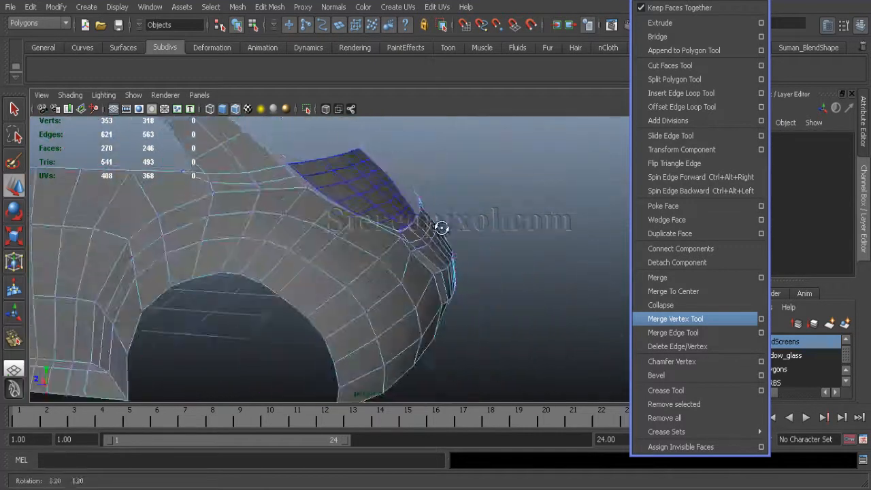
alt+right_drag(442, 228, 472, 197)
click(474, 198)
alt+drag(474, 198, 386, 170)
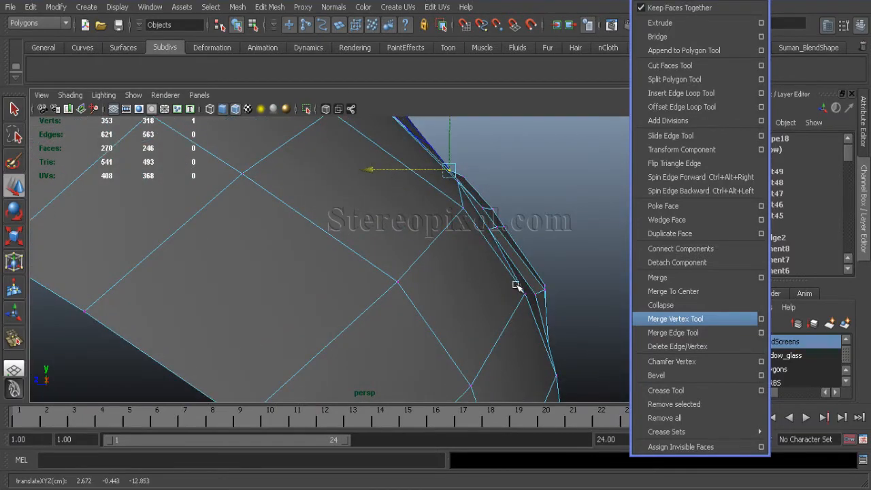
alt+right_drag(515, 286, 238, 168)
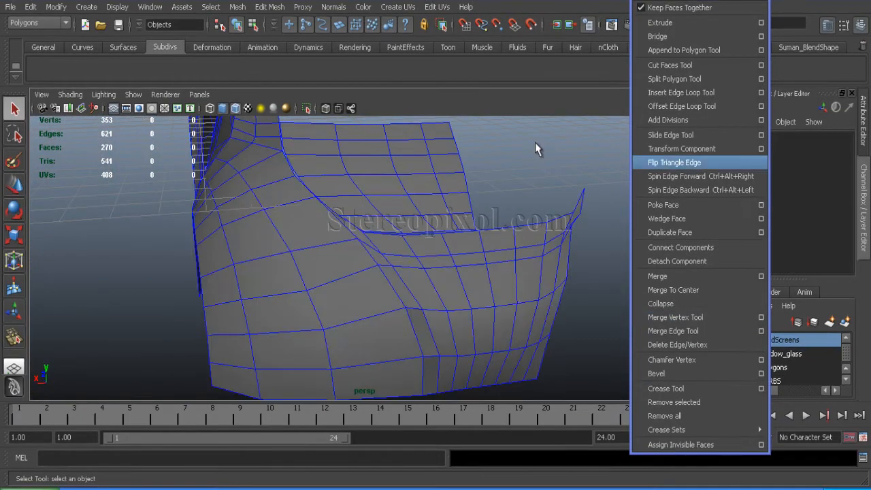
Slide the lower rear panel's second horizontal edge row down, away from the row beneath the trunk lid.
alt+drag(536, 148, 422, 204)
alt+right_drag(422, 204, 356, 233)
alt+drag(356, 234, 381, 272)
alt+right_drag(381, 273, 435, 311)
click(436, 311)
right_drag(403, 258, 408, 241)
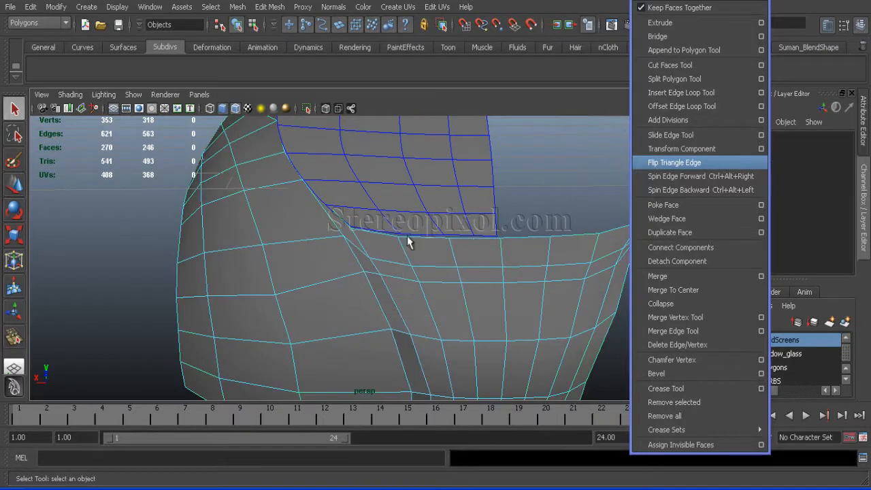
click(412, 278)
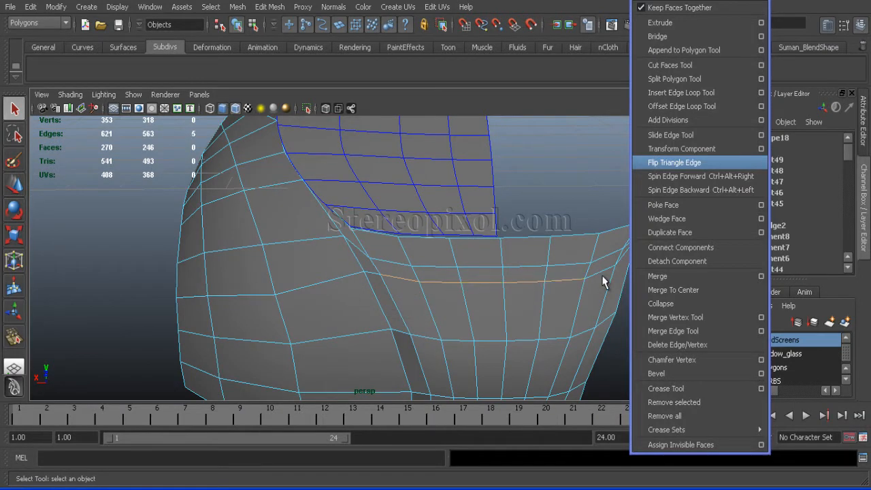
alt+drag(602, 282, 482, 256)
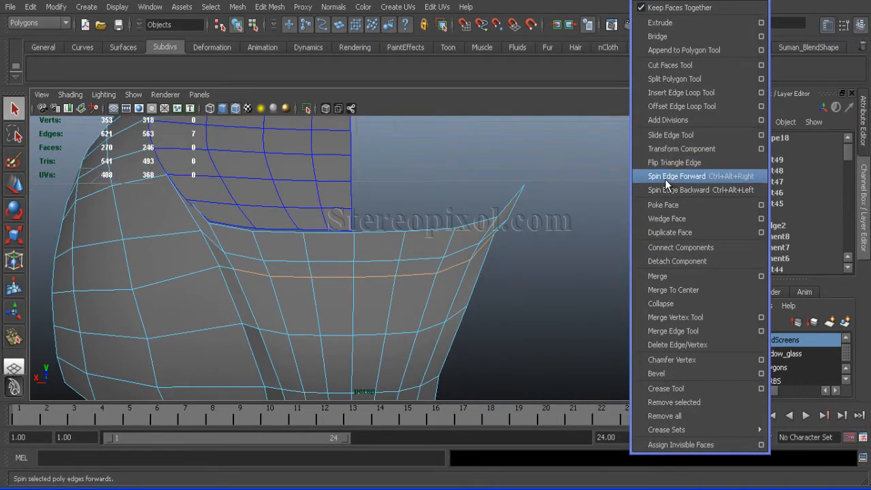
click(670, 134)
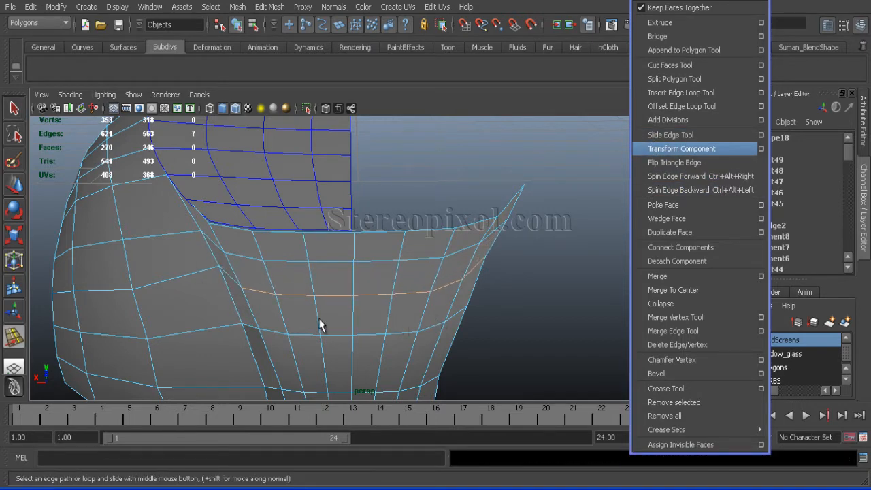
Split new edges connecting the lowered rear panel row to the fender's edge row, and delete the two old diagonal edges.
alt+drag(321, 326, 395, 286)
click(670, 79)
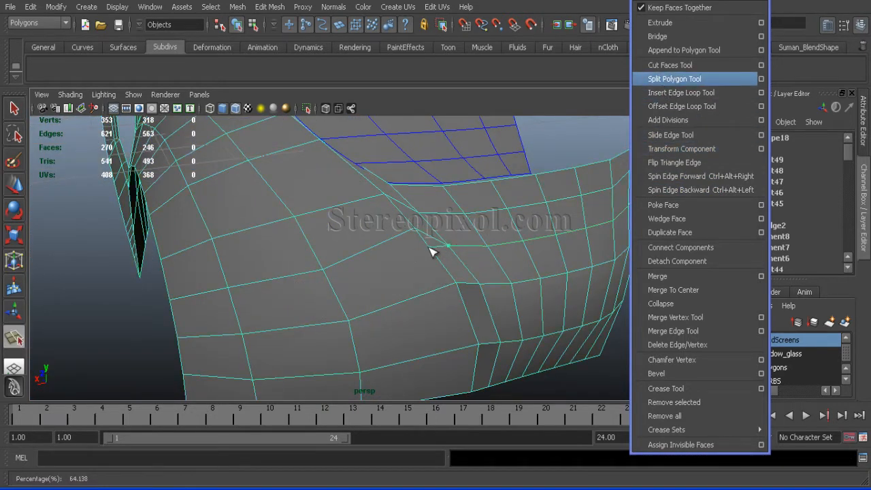
alt+drag(420, 295, 373, 307)
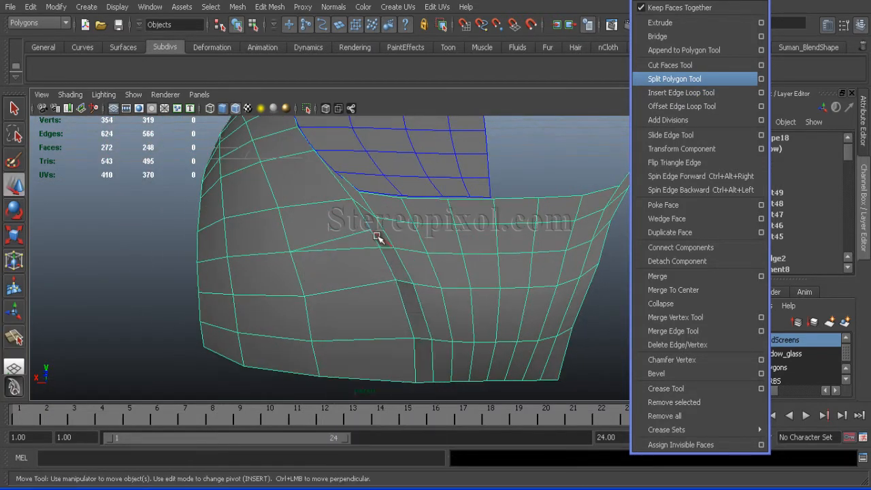
click(657, 275)
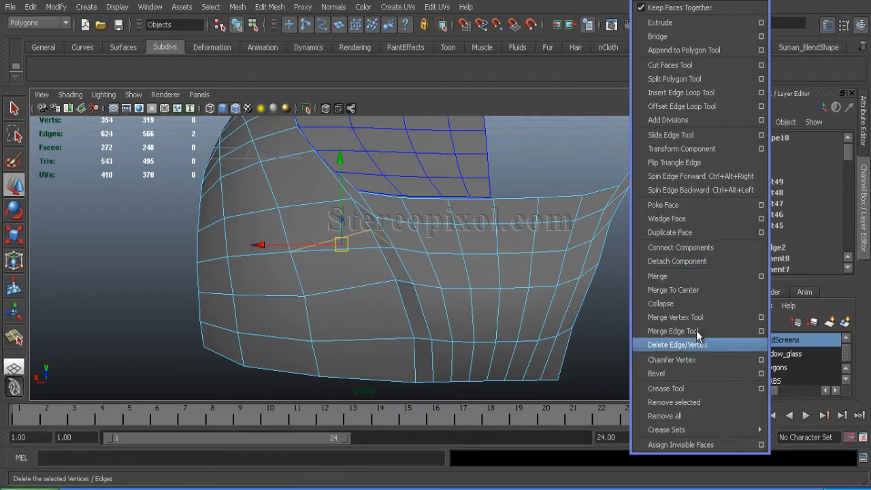
click(681, 344)
Preview the body mesh smoothed and delete the lower rear panel's faces beyond the car's centre line.
key(3)
scroll(404, 317, up, 5)
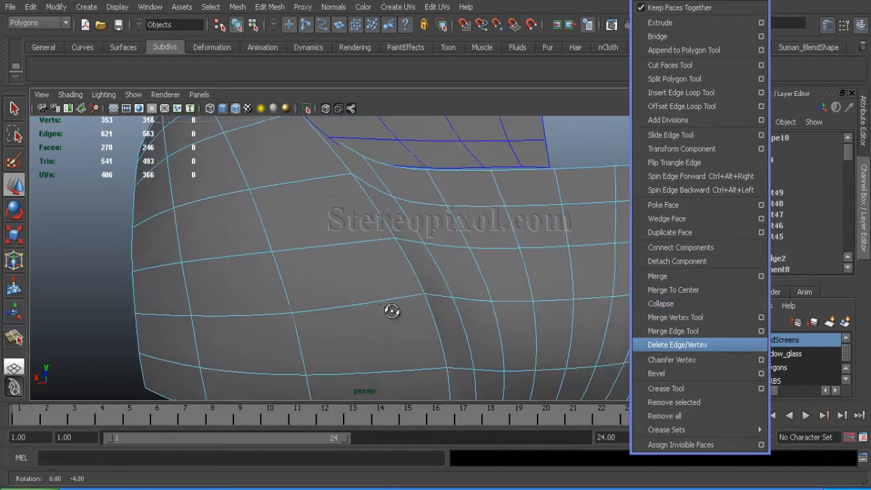
scroll(389, 307, down, 5)
click(402, 205)
key(Delete)
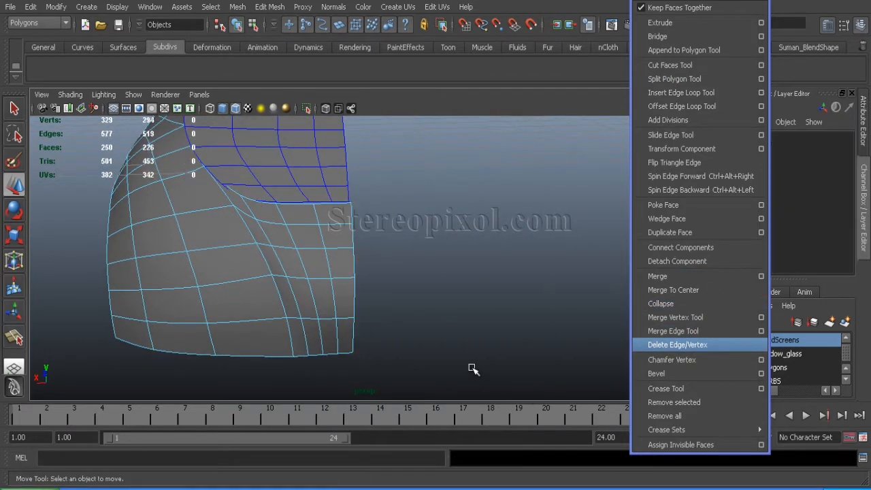
Select the body mesh at the rear fender and adjust its normals.
scroll(313, 288, down, 4)
alt+drag(313, 288, 401, 282)
scroll(401, 281, up, 5)
right_drag(401, 259, 454, 242)
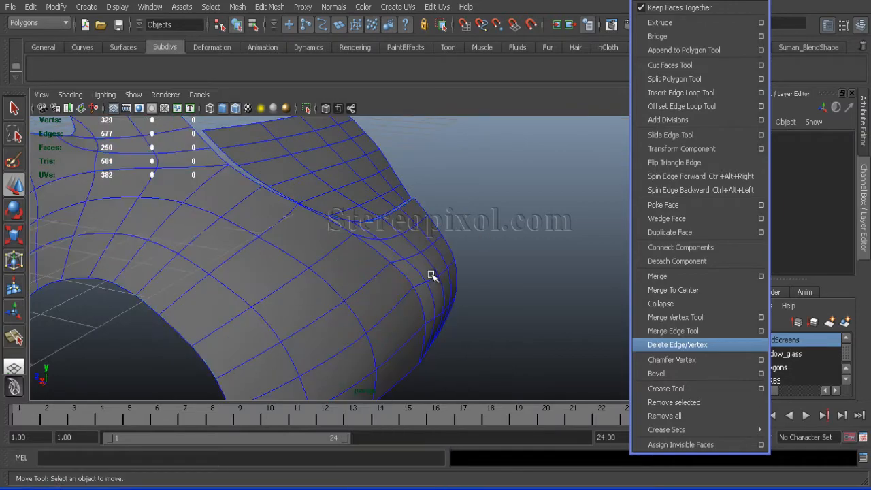
click(432, 274)
click(339, 6)
click(363, 128)
Turn off the smooth preview and slide the vertical edge loop at the fender and rear panel seam towards the fender.
alt+drag(436, 272, 374, 258)
right_drag(374, 258, 375, 225)
double_click(375, 228)
key(1)
click(670, 135)
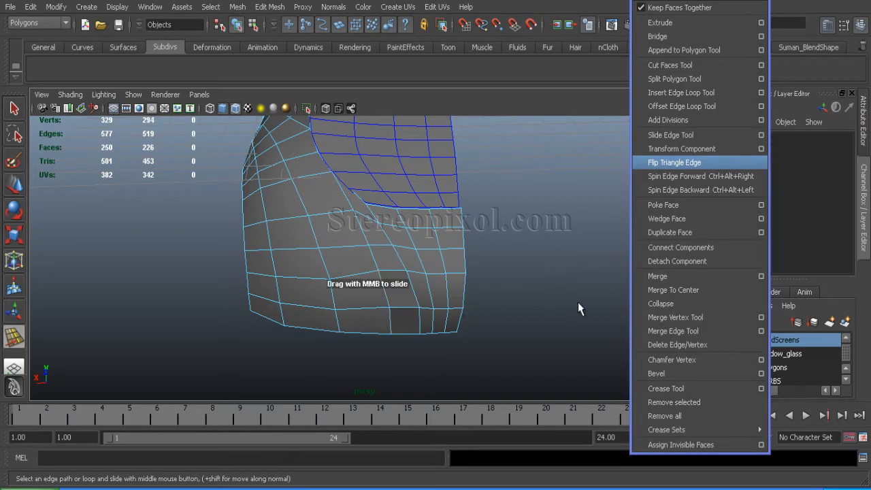
Split new edges carrying the rear panel's lower row straight into the fender, and delete the old diagonal edges.
alt+drag(579, 305, 385, 298)
click(436, 278)
shift+click(411, 276)
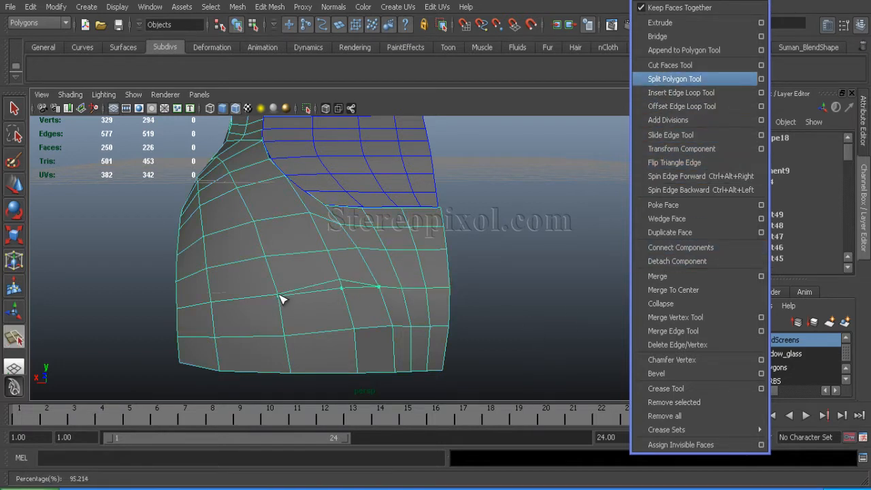
right_drag(300, 293, 301, 238)
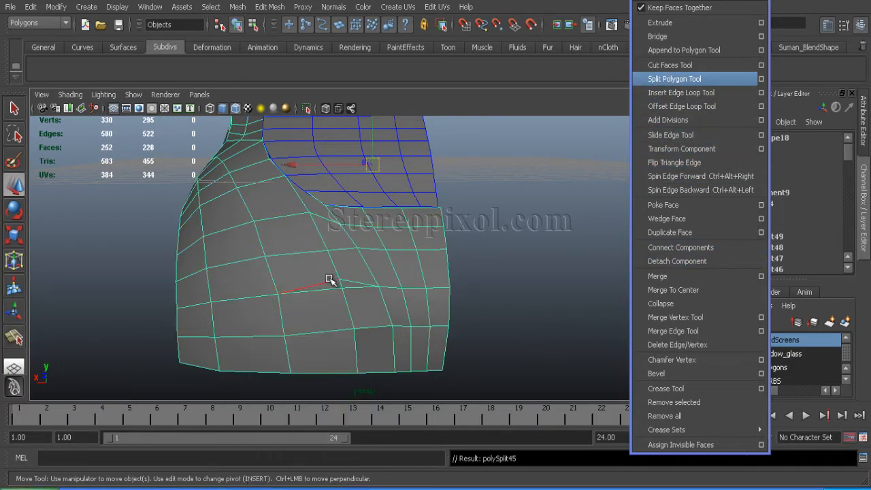
double_click(331, 280)
alt+drag(511, 309, 473, 320)
Slide the horizontal edges running across the rear fender and lower rear panel to even out the row spacing.
click(353, 232)
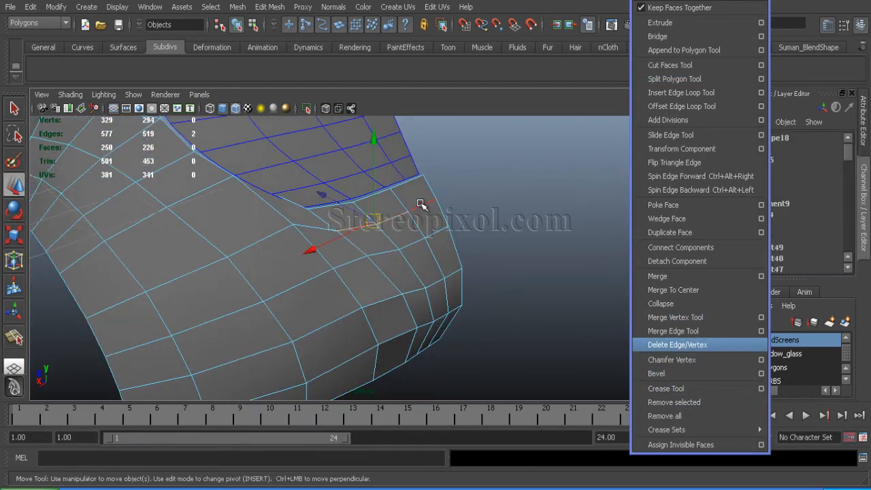
click(670, 135)
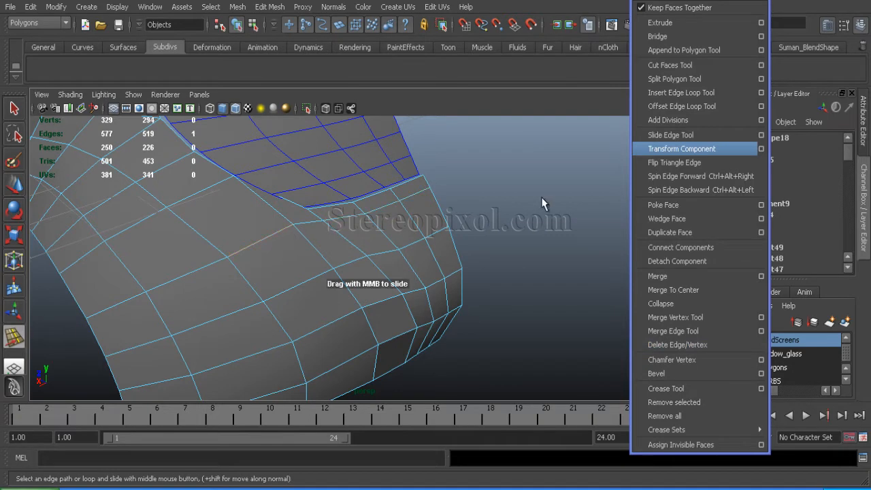
alt+drag(522, 219, 467, 330)
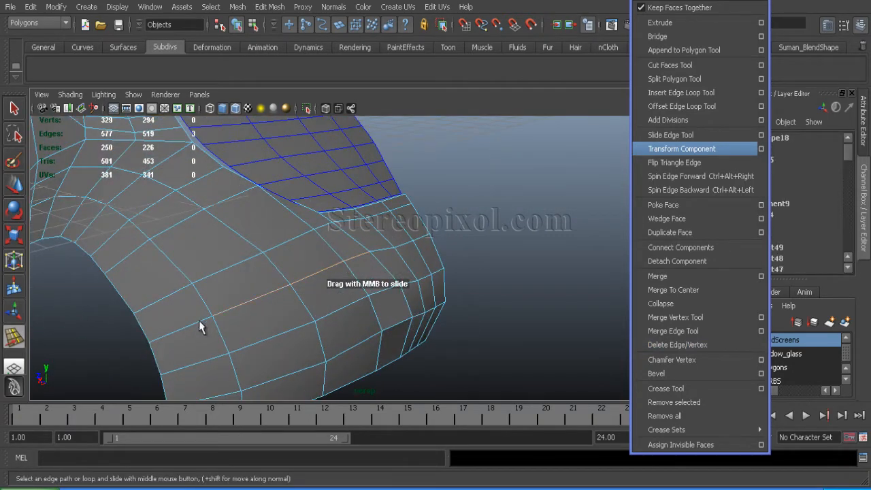
alt+drag(505, 234, 278, 368)
alt+middle_drag(278, 368, 277, 397)
Return to object mode, select the whole car body mesh and save the scene.
key(w)
right_drag(307, 258, 308, 306)
right_drag(338, 245, 344, 242)
right_drag(268, 259, 306, 281)
alt+drag(238, 297, 204, 272)
click(262, 290)
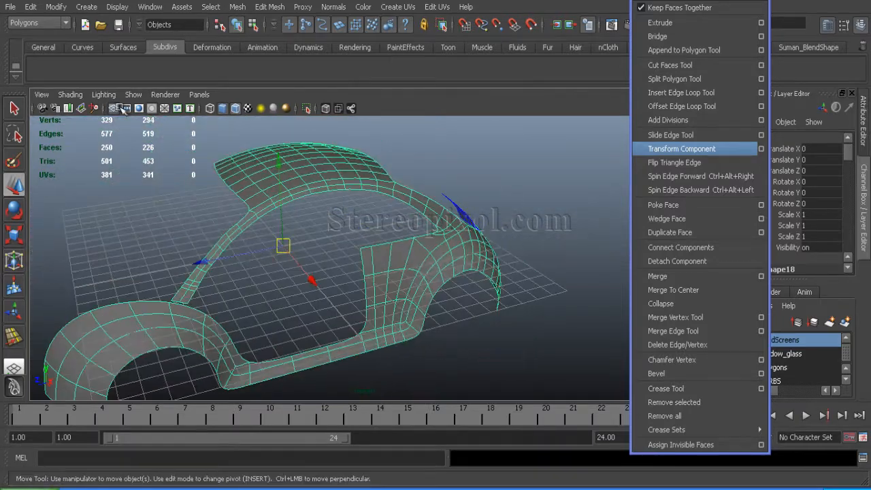
key(q)
key(ctrl+s)
On the unsmoothed front fender, split new edges from the inner edge row down to the wheel arch near the windshield pillar.
alt+right_drag(249, 210, 407, 209)
alt+middle_drag(279, 228, 269, 249)
alt+right_drag(270, 249, 461, 277)
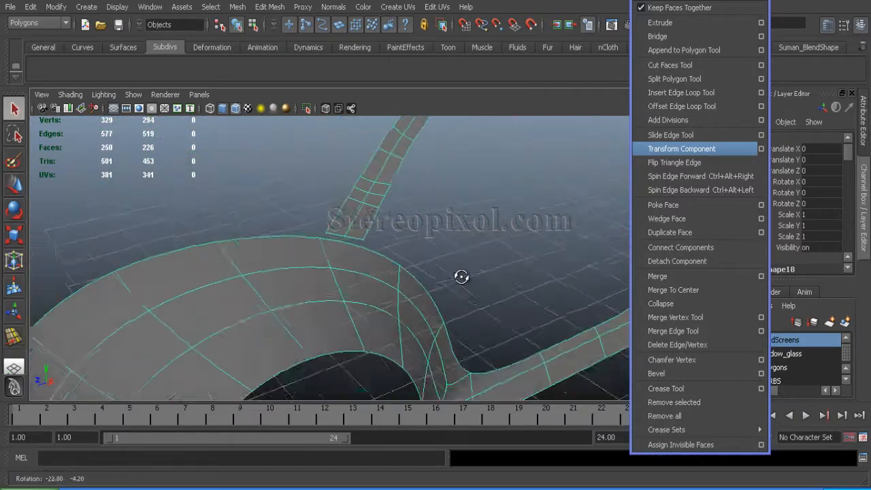
alt+drag(460, 276, 246, 269)
key(1)
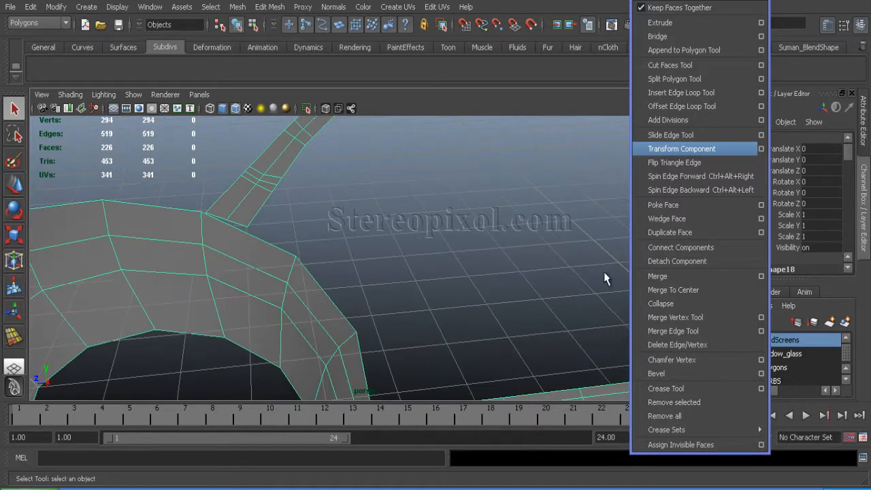
click(676, 81)
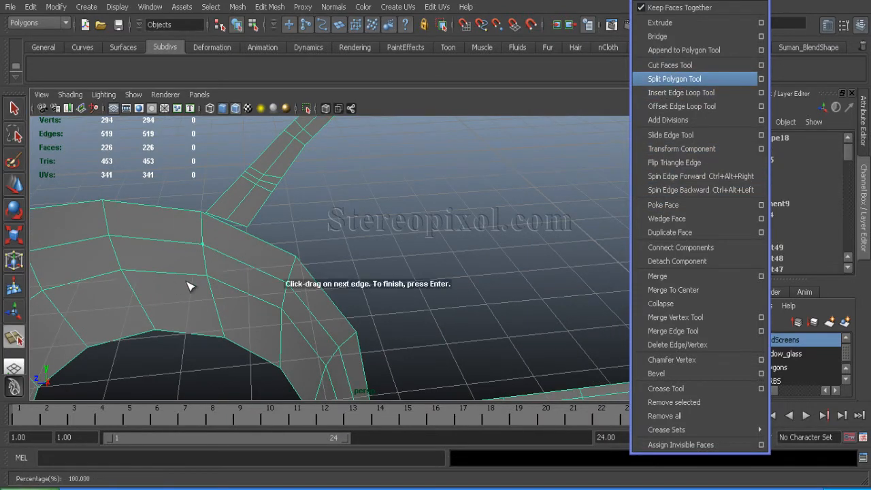
key(Return)
alt+right_drag(187, 328, 210, 272)
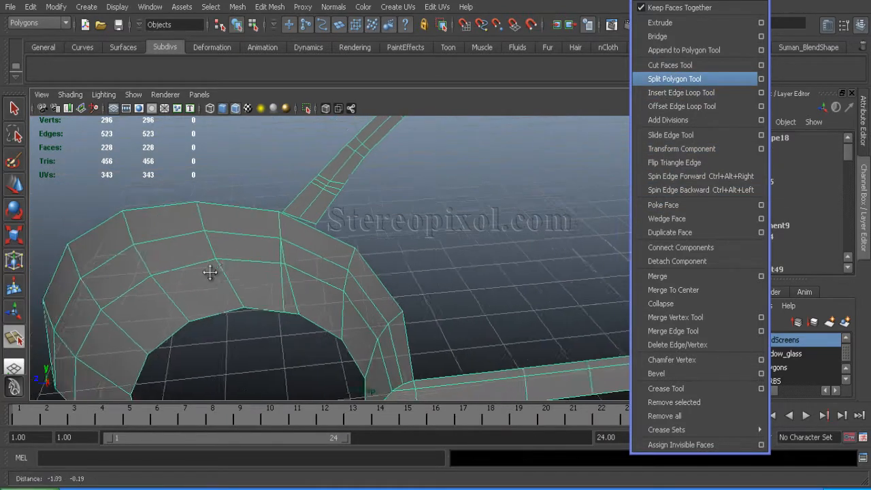
alt+drag(210, 272, 176, 317)
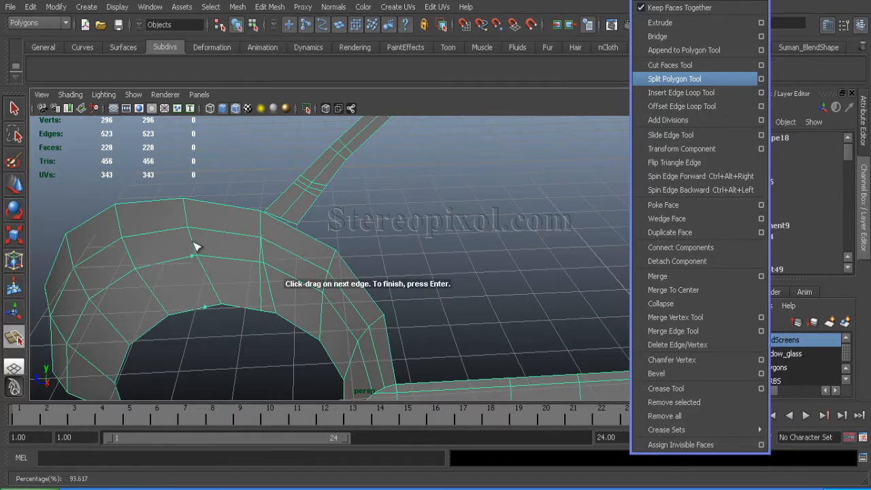
drag(193, 242, 203, 203)
key(Return)
Split further edges from the front fender's inner row to the wheel arch, towards the front and the rear of the arch.
alt+middle_drag(224, 279, 307, 243)
alt+drag(238, 294, 222, 294)
click(243, 286)
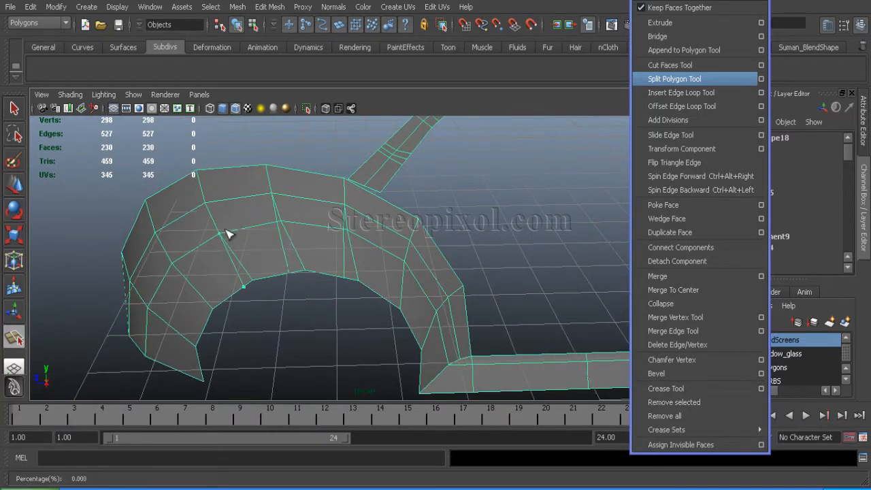
click(227, 234)
key(Return)
alt+drag(228, 234, 267, 249)
mouse_move(225, 320)
alt+mouse_down()
mouse_move(239, 334)
mouse_move(218, 313)
alt+mouse_up()
alt+middle_drag(217, 313, 197, 340)
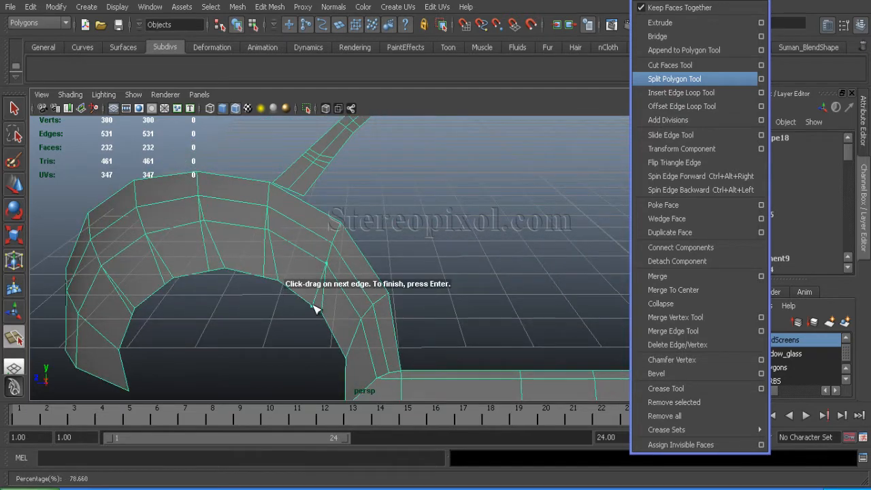
click(334, 348)
key(Return)
Delete the redundant radial edges along the front fender's wheel arch.
alt+drag(244, 321, 251, 301)
key(w)
right_drag(336, 259, 337, 225)
click(338, 304)
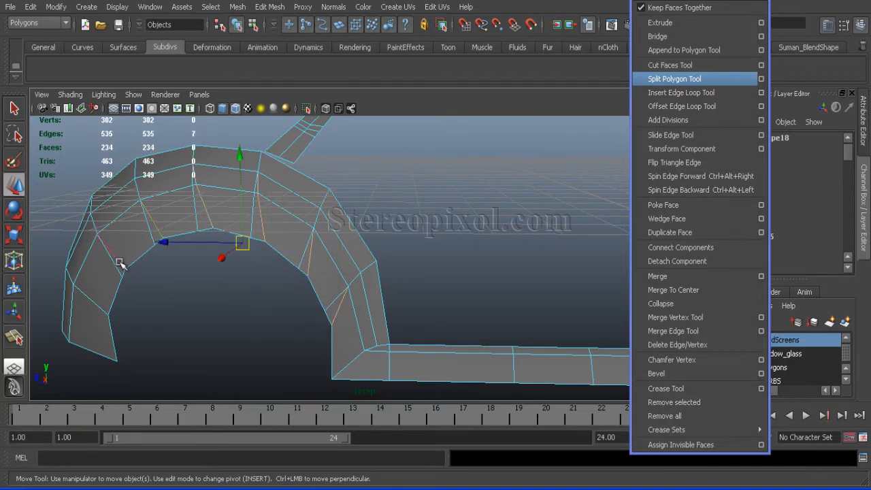
click(677, 344)
alt+drag(300, 244, 262, 247)
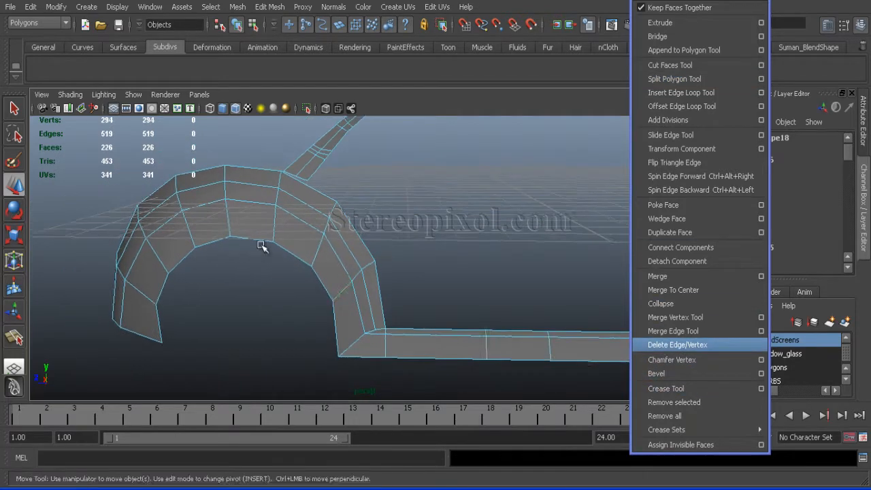
Insert two edge loops across the front fender just beneath the windshield pillar's base.
alt+right_drag(262, 247, 347, 351)
click(680, 93)
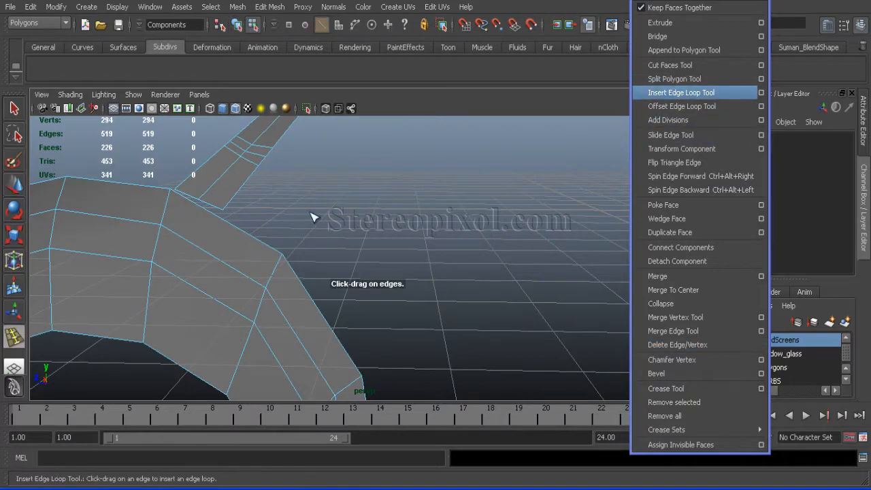
drag(227, 225, 197, 204)
key(w)
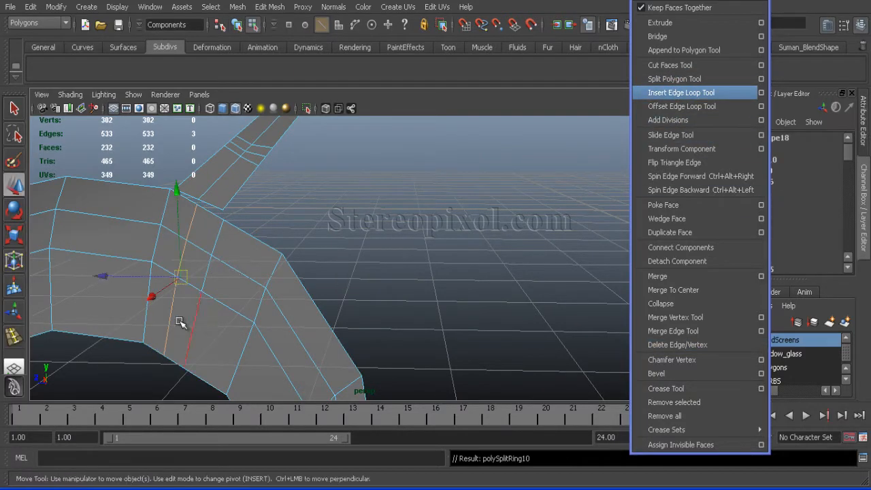
Examine the inserted edge loops and the front fender's shape from the front and from above.
mouse_move(462, 238)
alt+mouse_down()
mouse_move(342, 311)
mouse_move(292, 303)
mouse_move(458, 228)
alt+mouse_up()
click(170, 317)
double_click(453, 188)
alt+drag(383, 270, 197, 243)
click(179, 192)
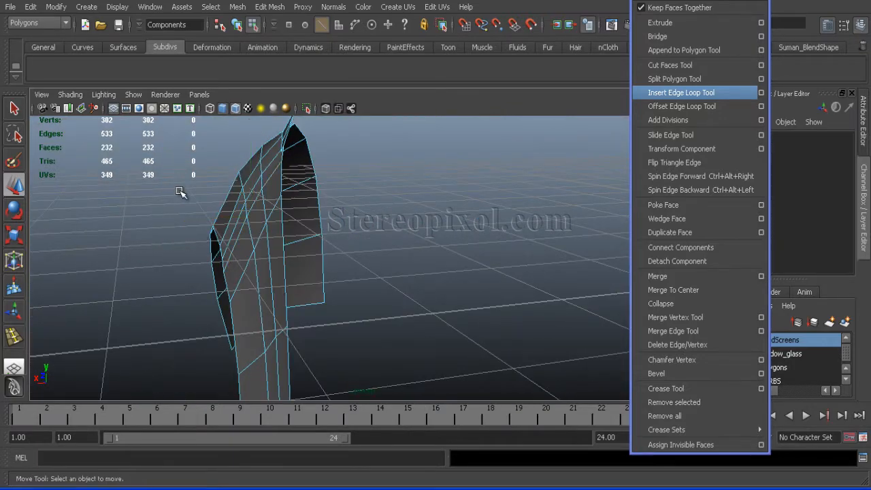
click(259, 178)
alt+drag(267, 170, 461, 247)
click(461, 247)
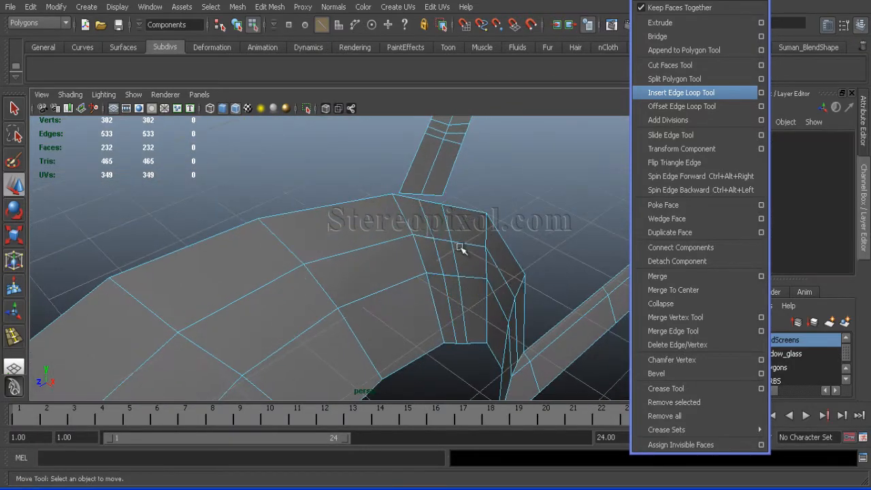
Merge the outer corner vertex of the windshield pillar's base with the adjacent vertex on the front fender's top edge.
scroll(302, 244, down, 3)
right_drag(346, 276, 299, 274)
scroll(342, 274, up, 3)
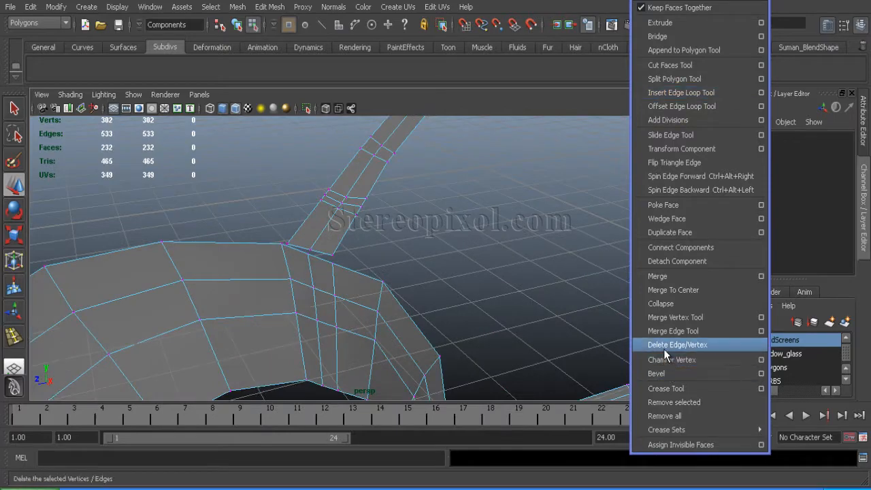
click(675, 317)
alt+right_drag(288, 310, 320, 310)
drag(262, 241, 254, 239)
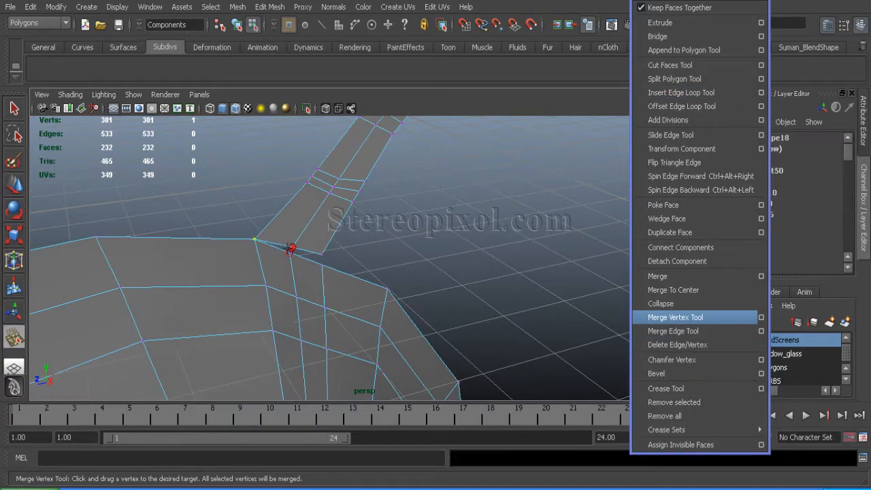
Merge the windshield pillar base's two remaining vertices with the matching vertices on the front fender's top edge.
scroll(323, 264, down, 4)
alt+drag(324, 265, 367, 342)
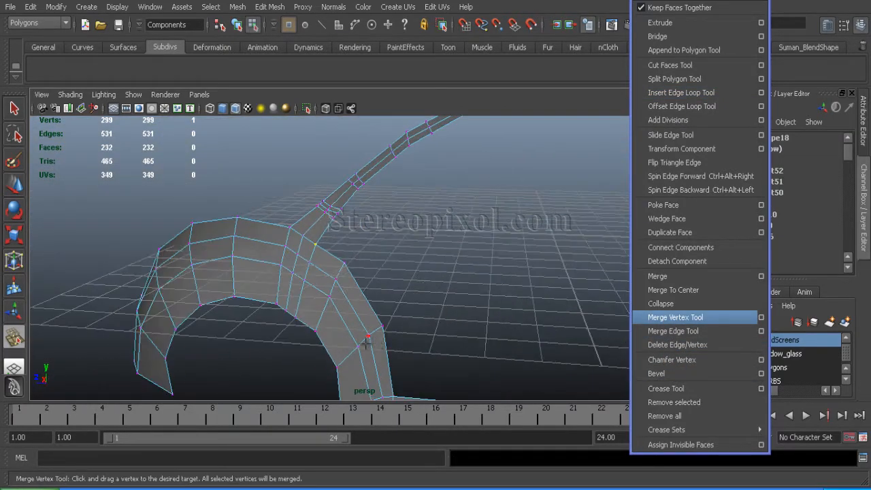
key(w)
right_drag(356, 258, 416, 230)
Examine the joined pillar and front fender without smoothing from several angles, including the side view.
mouse_move(358, 317)
alt+mouse_down()
mouse_move(251, 216)
mouse_move(292, 276)
mouse_move(375, 319)
alt+mouse_up()
scroll(184, 292, up, 2)
alt+middle_drag(375, 318, 267, 340)
scroll(267, 340, up, 3)
alt+drag(267, 340, 306, 299)
click(356, 273)
key(1)
alt+drag(356, 273, 326, 324)
alt+middle_drag(326, 324, 166, 195)
alt+drag(369, 237, 397, 247)
key(space)
key(space)
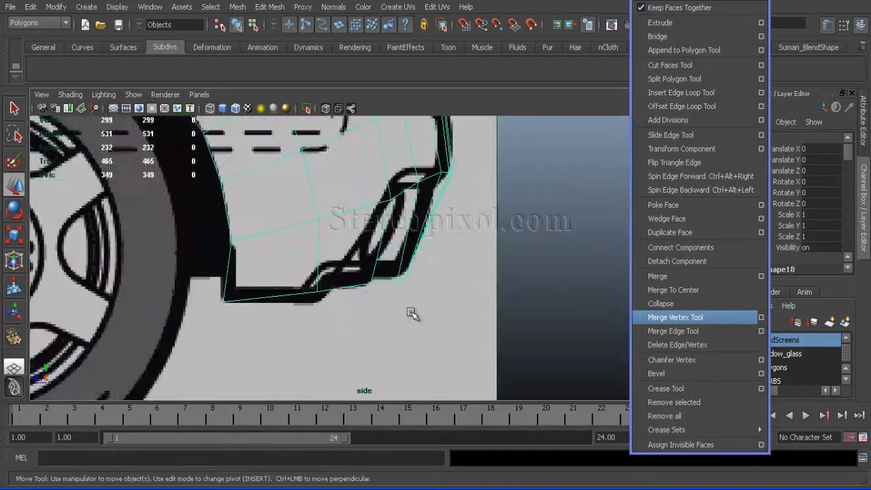
Align the vertex on the front fender's upper edge behind the pillar's base with the side blueprint.
alt+right_drag(413, 313, 322, 296)
alt+middle_drag(322, 297, 441, 296)
alt+right_drag(350, 300, 435, 301)
alt+middle_drag(193, 270, 325, 325)
alt+right_drag(325, 326, 358, 288)
key(F9)
click(346, 279)
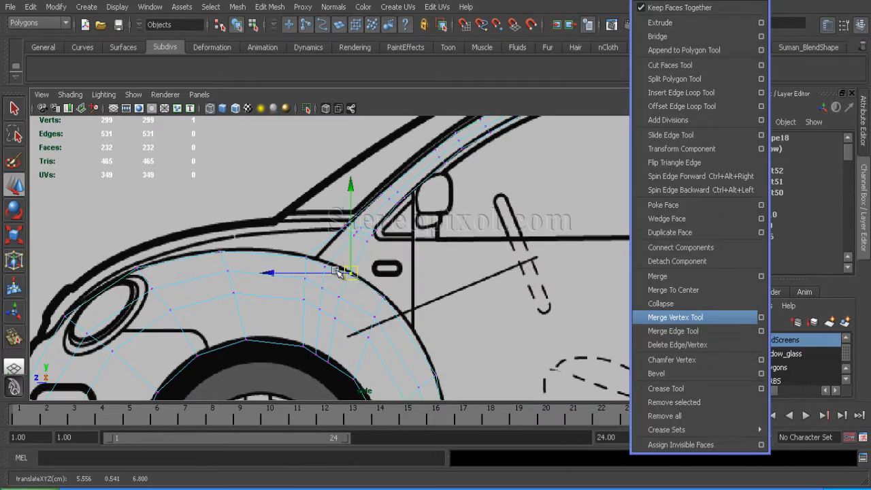
click(258, 176)
alt+middle_drag(268, 318, 241, 150)
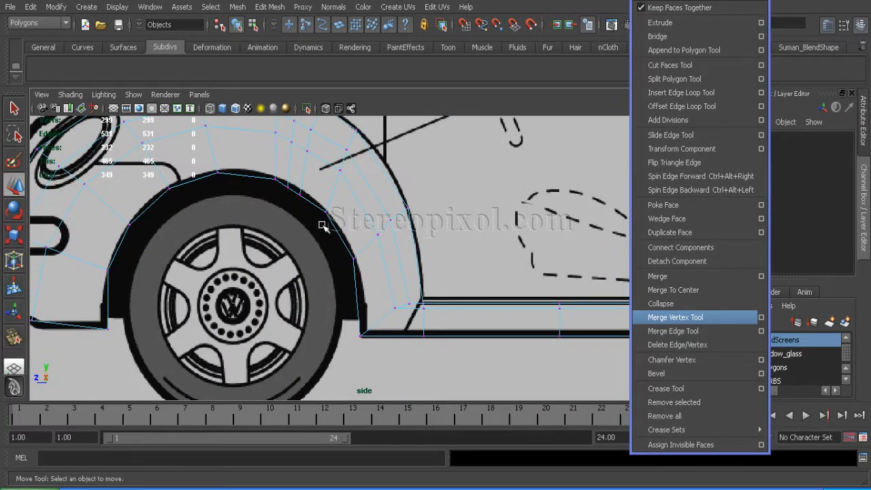
Move the top and front vertices of the front fender's wheel arch onto the blueprint's arch outline.
alt+middle_drag(322, 224, 324, 295)
drag(268, 273, 307, 243)
drag(290, 174, 290, 185)
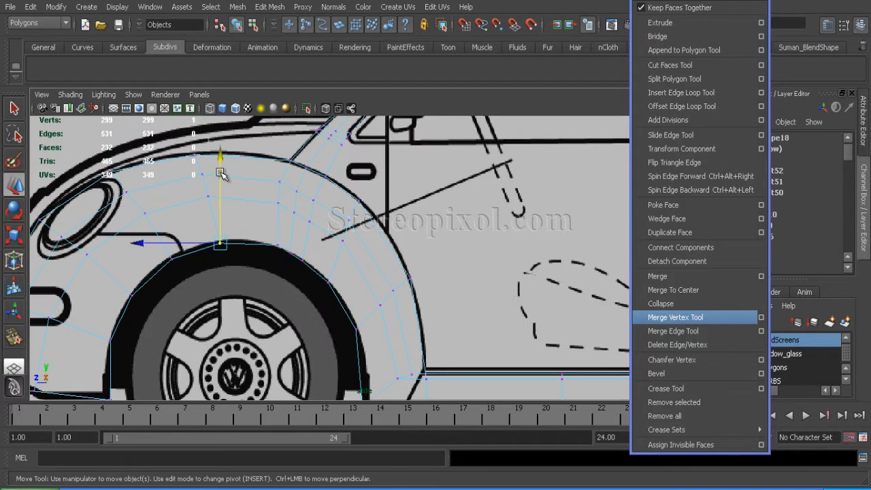
drag(177, 254, 187, 251)
click(167, 285)
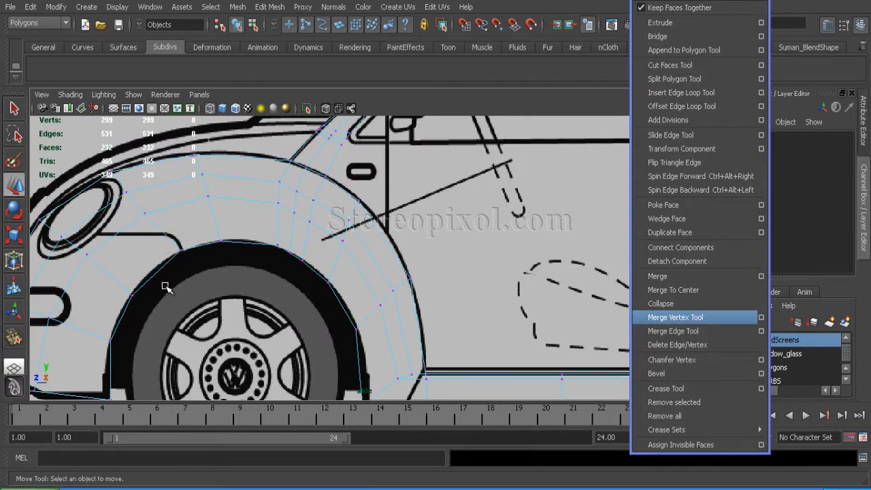
click(132, 295)
drag(110, 296, 105, 296)
Adjust the vertices along the front fender's bottom edge ahead of the wheel to follow the blueprint's bumper outline.
alt+middle_drag(114, 393, 172, 286)
click(170, 292)
alt+middle_drag(108, 268, 182, 268)
click(170, 283)
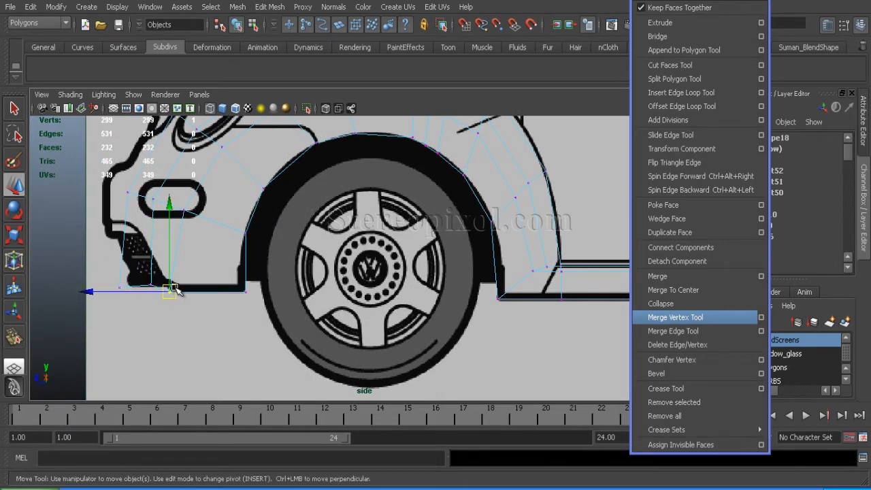
drag(175, 289, 178, 287)
click(115, 301)
click(120, 287)
drag(75, 288, 84, 288)
click(158, 298)
Move the front fender's foremost vertices onto the blueprint outline between the bumper and the headlight.
alt+middle_drag(158, 298, 207, 377)
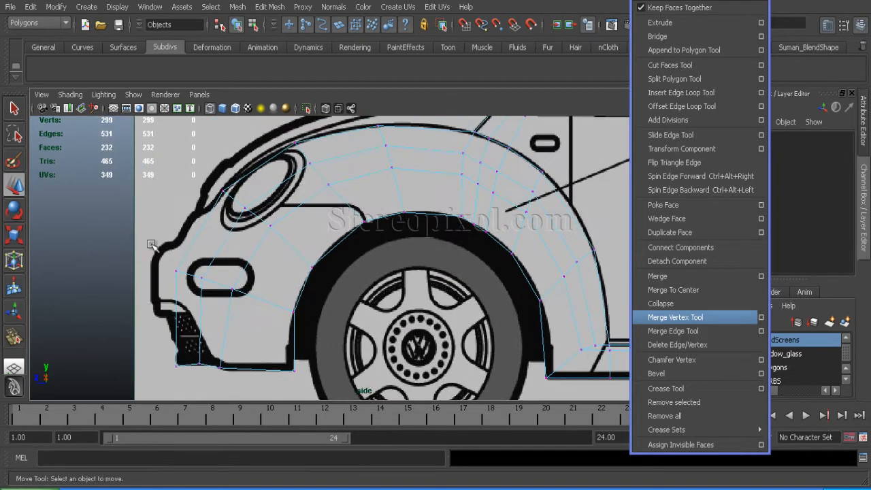
drag(151, 243, 212, 305)
click(274, 249)
alt+middle_drag(274, 249, 268, 287)
drag(207, 217, 227, 242)
click(260, 244)
alt+middle_drag(247, 321, 254, 247)
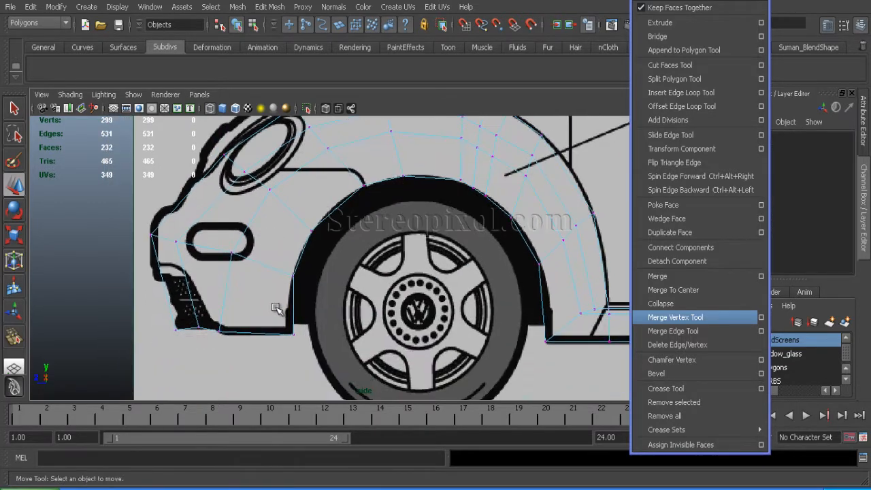
drag(234, 344, 235, 344)
click(300, 314)
Shift the front fender's lower rear corner vertex behind the wheel onto the blueprint outline at the sill.
alt+middle_drag(530, 313, 378, 293)
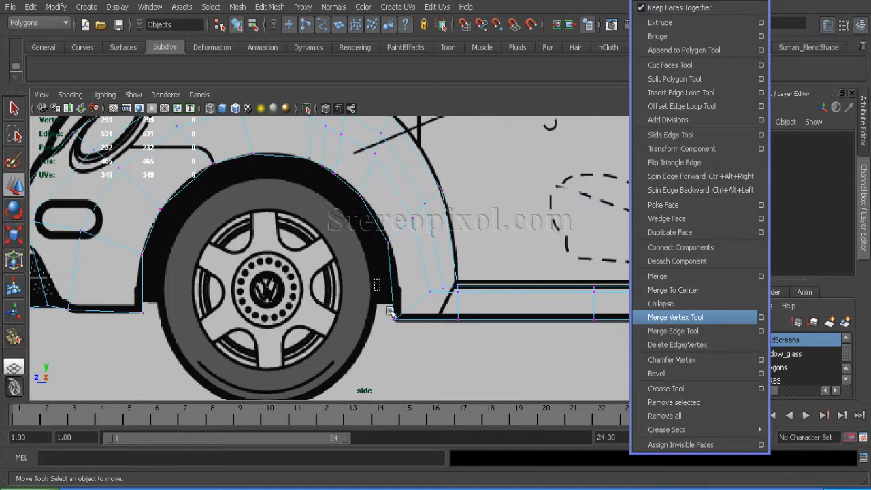
drag(387, 310, 409, 331)
drag(328, 320, 335, 320)
click(350, 261)
alt+middle_drag(408, 222, 346, 383)
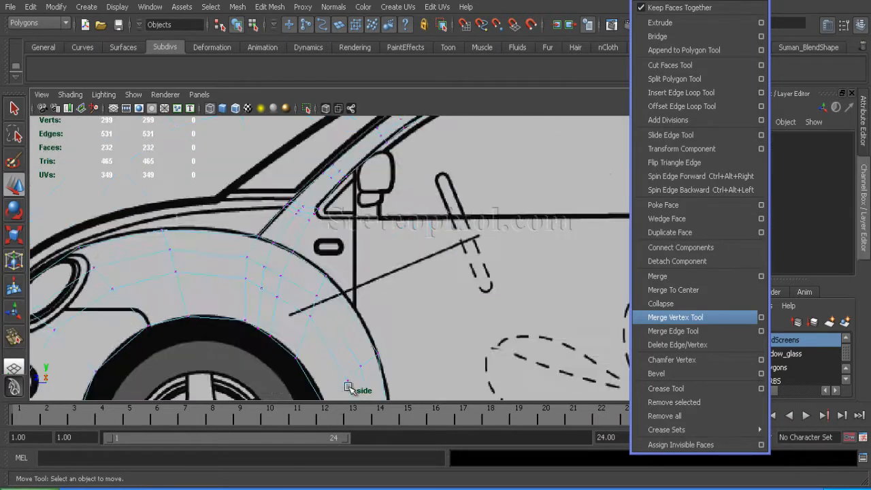
Split the front fender down to the wheel arch in two places, in front of the pillar's base and behind the headlight.
alt+right_drag(346, 383, 258, 262)
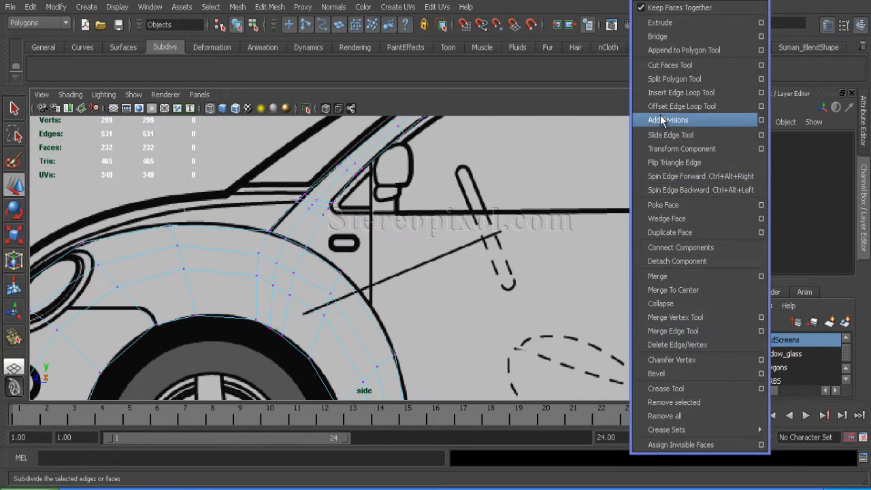
click(666, 79)
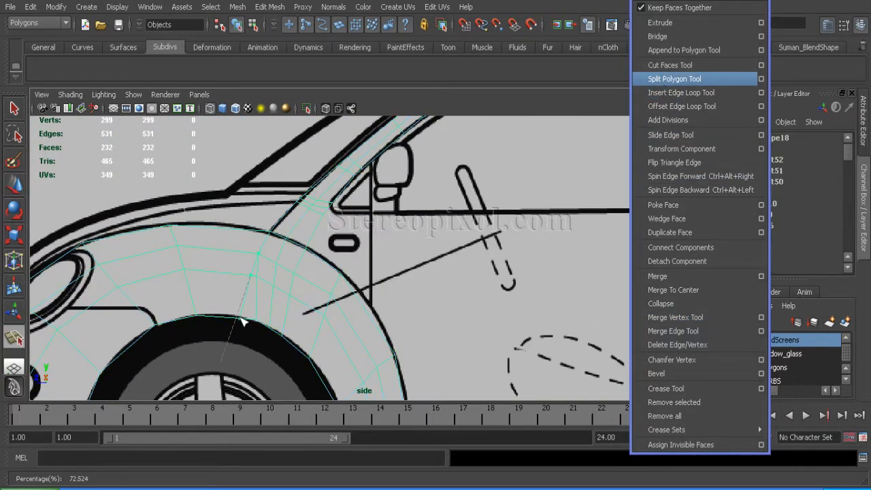
key(Return)
alt+middle_drag(255, 317, 353, 283)
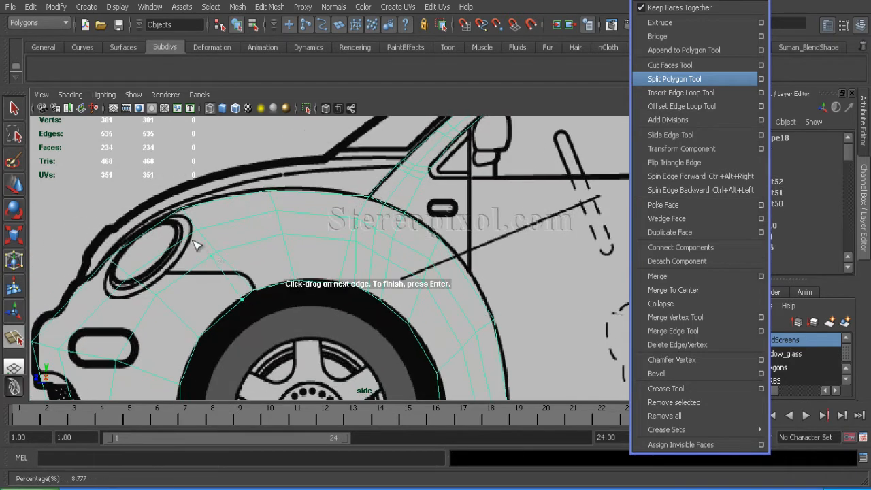
key(Return)
alt+middle_drag(228, 298, 279, 218)
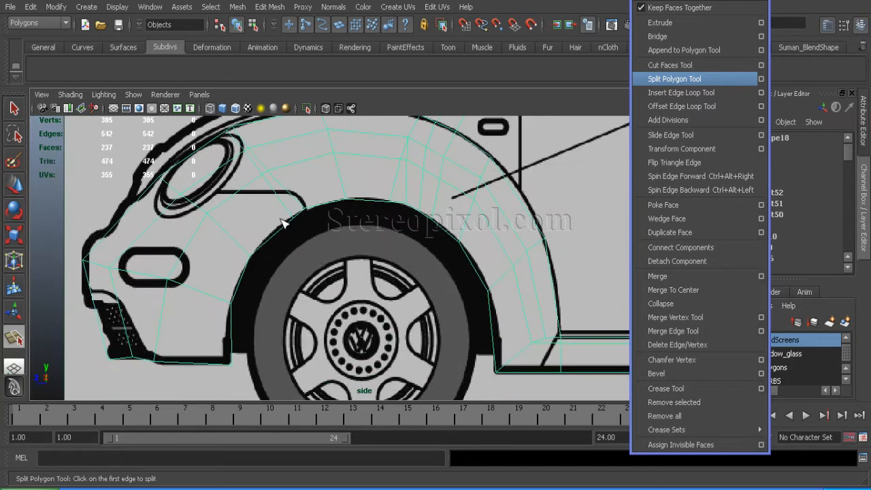
Delete the two added cuts running down to the front fender's wheel arch.
key(w)
right_drag(230, 202, 230, 158)
double_click(281, 190)
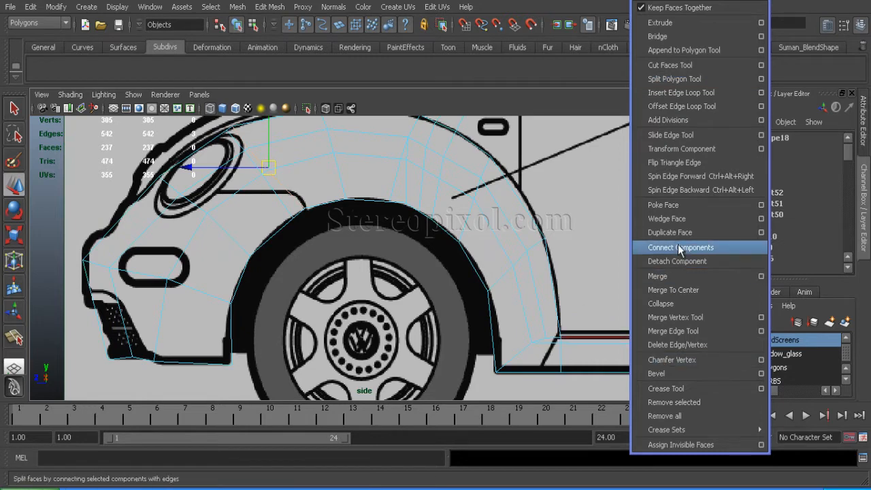
click(677, 345)
scroll(388, 198, down, 2)
alt+middle_drag(389, 198, 323, 261)
scroll(322, 261, up, 3)
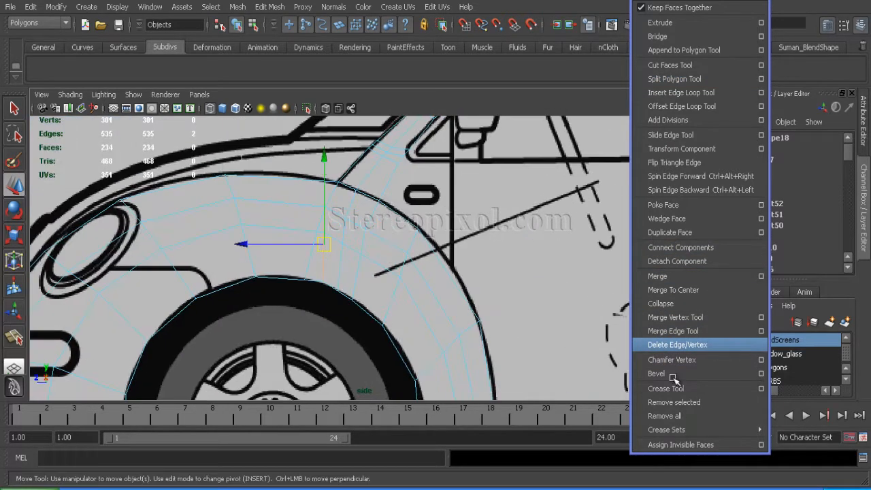
click(673, 345)
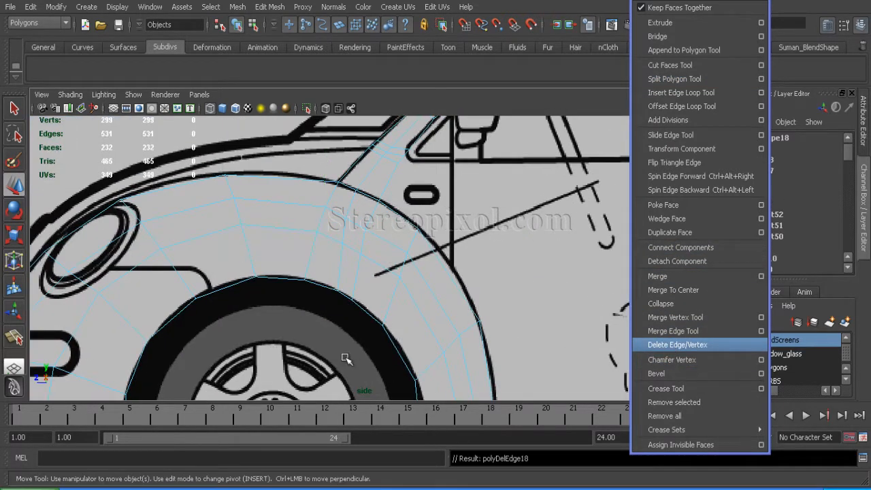
Examine the body mesh in the side view from the front fender back to the rear fender.
click(670, 135)
alt+middle_drag(526, 300, 472, 225)
click(473, 223)
scroll(373, 279, down, 2)
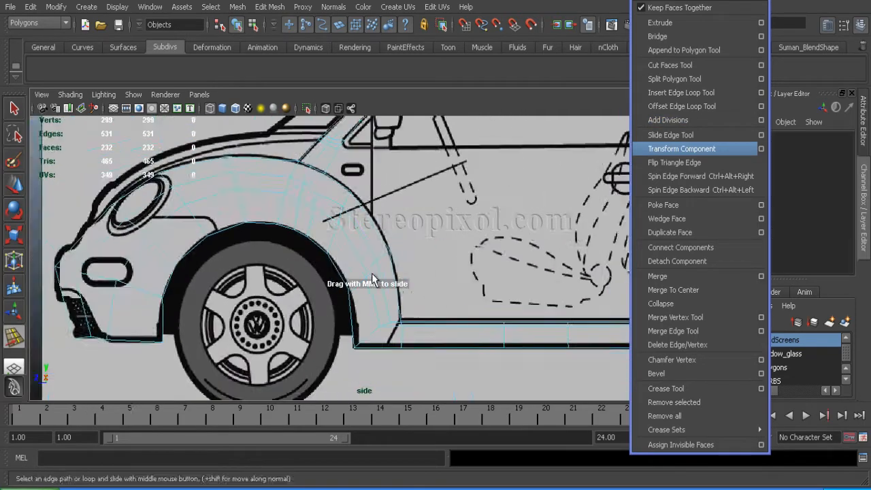
alt+middle_drag(373, 278, 214, 258)
alt+middle_drag(507, 303, 329, 381)
scroll(317, 347, down, 2)
alt+middle_drag(310, 321, 220, 287)
scroll(220, 288, up, 1)
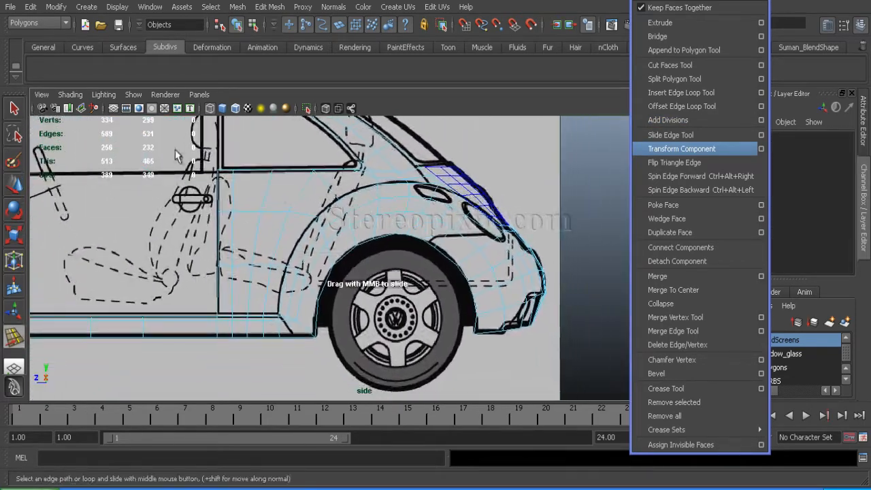
Save the scene and examine the whole body mesh in perspective.
key(ctrl+s)
key(q)
key(space)
key(space)
alt+drag(302, 272, 325, 375)
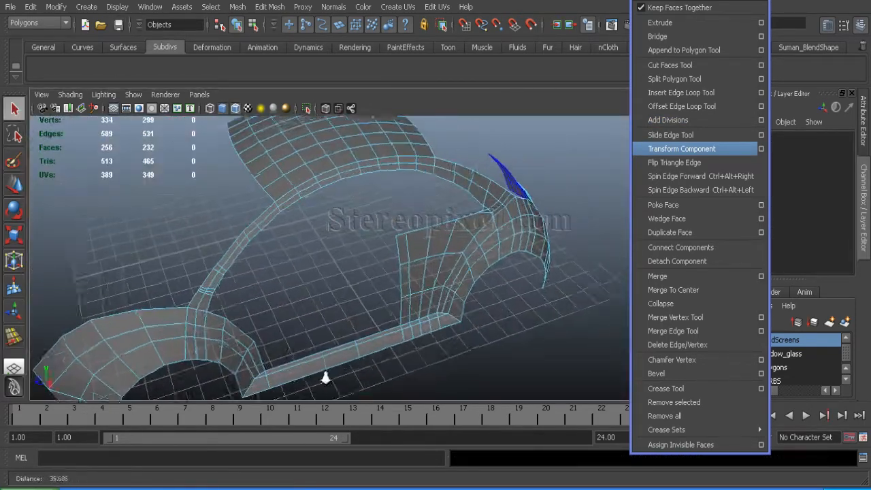
scroll(324, 374, up, 2)
alt+middle_drag(325, 375, 332, 334)
Delete two of the closely spaced edge rows across the windshield pillar just above its base.
key(space)
key(space)
alt+middle_drag(250, 213, 670, 267)
scroll(451, 323, up, 4)
alt+middle_drag(485, 289, 387, 342)
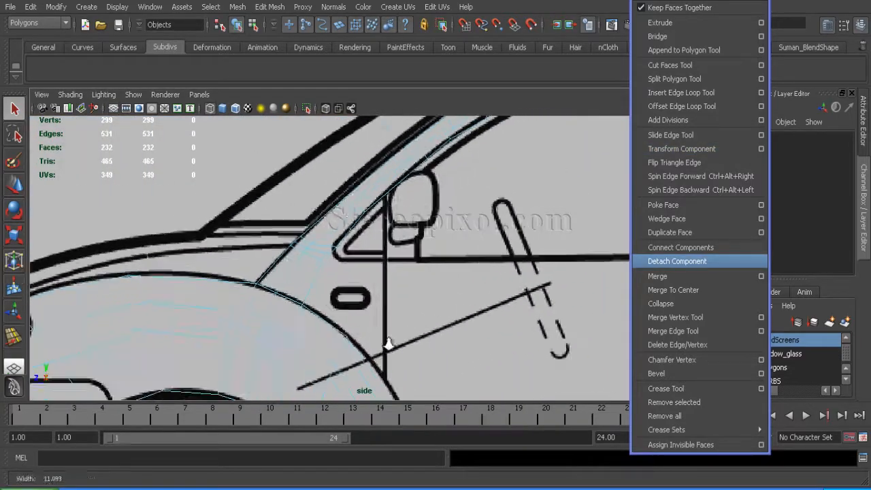
scroll(388, 342, up, 1)
click(306, 255)
scroll(443, 298, down, 2)
alt+middle_drag(443, 298, 404, 300)
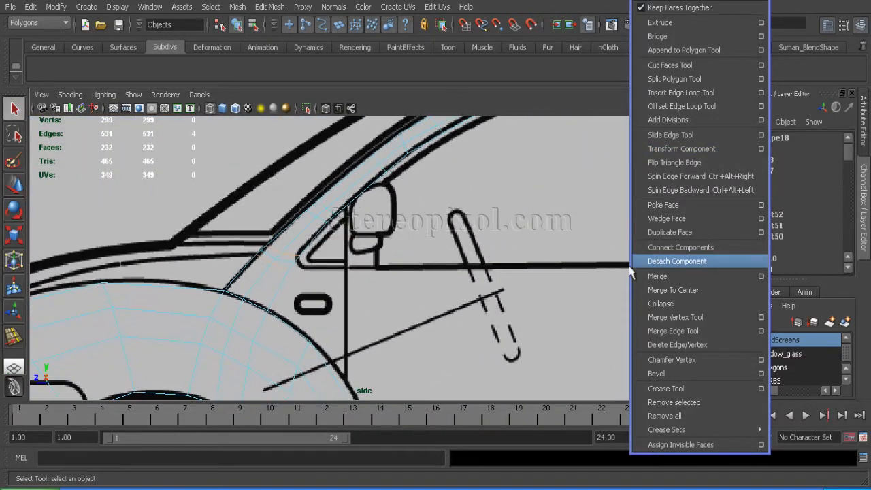
key(space)
key(space)
scroll(327, 307, up, 3)
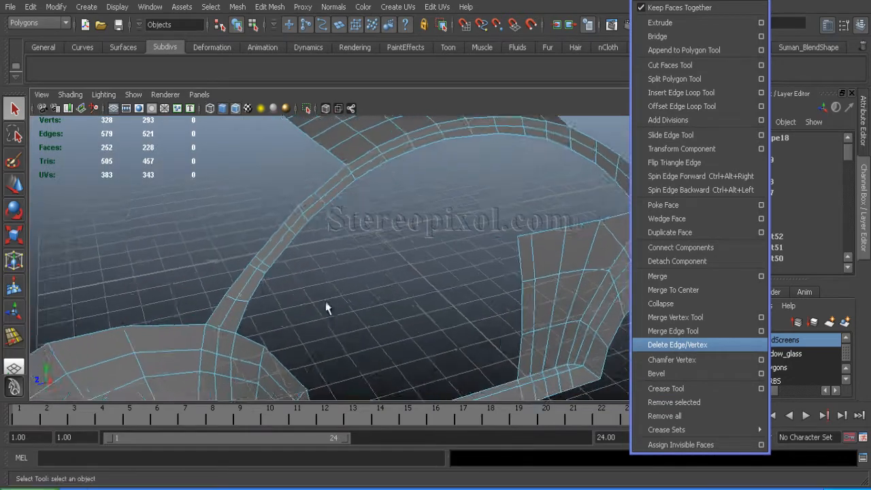
Delete two surplus cross-edge rows farther up the windshield pillar, between its base and the roof.
key(space)
key(space)
alt+middle_drag(393, 259, 269, 374)
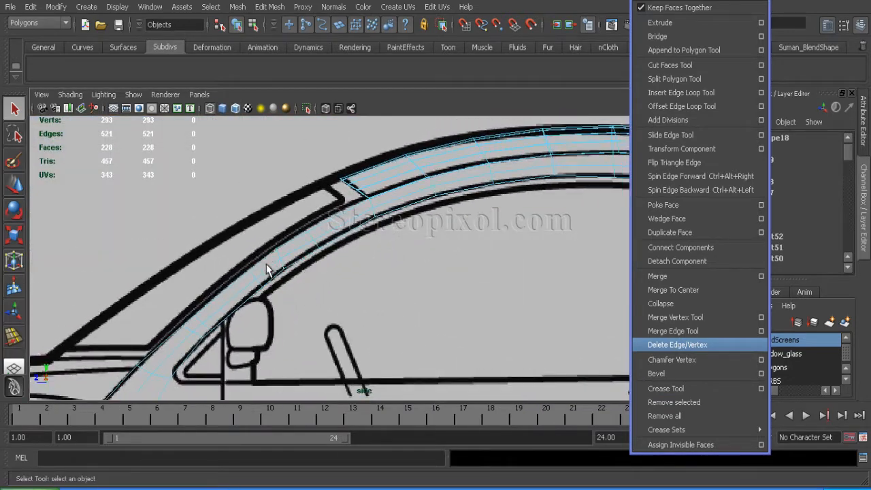
click(663, 345)
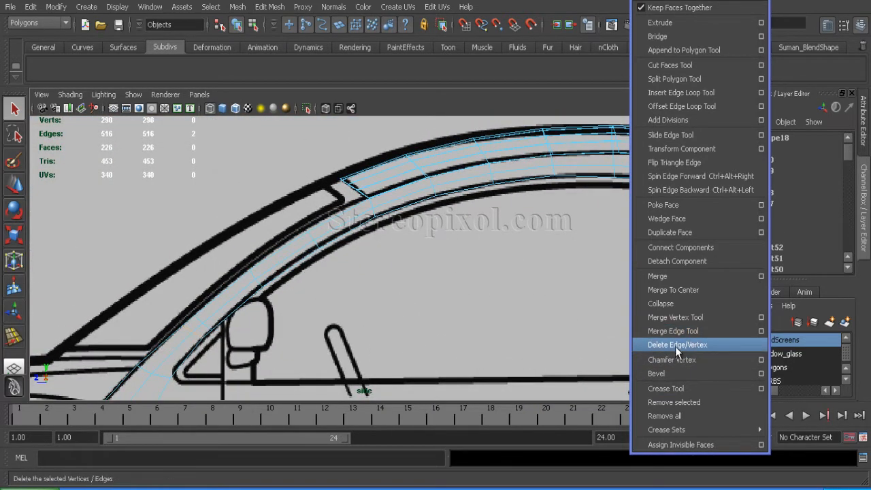
click(675, 346)
Raise the vertex above the rear fender, between the side window's rear corner and the rear panel, slightly.
scroll(286, 311, down, 3)
alt+middle_drag(463, 247, 216, 157)
alt+middle_drag(511, 288, 333, 334)
scroll(334, 286, up, 4)
alt+middle_drag(504, 257, 397, 284)
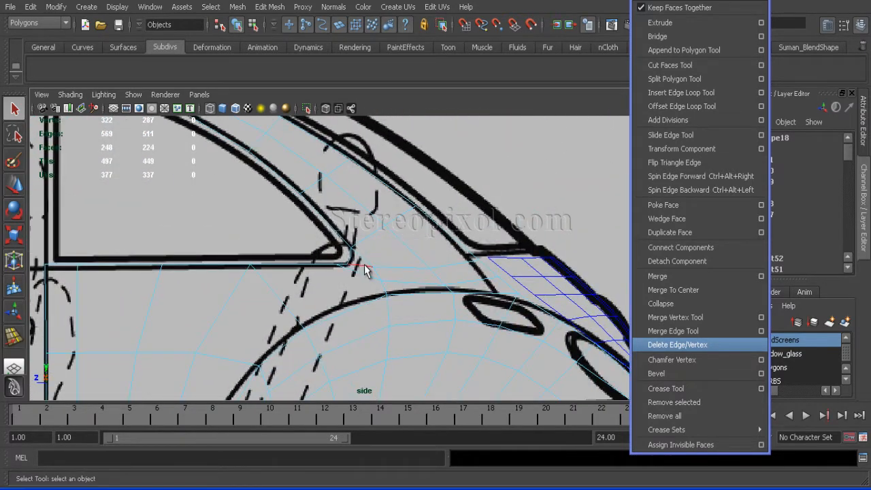
right_drag(364, 265, 320, 265)
click(444, 284)
key(w)
drag(443, 194, 443, 189)
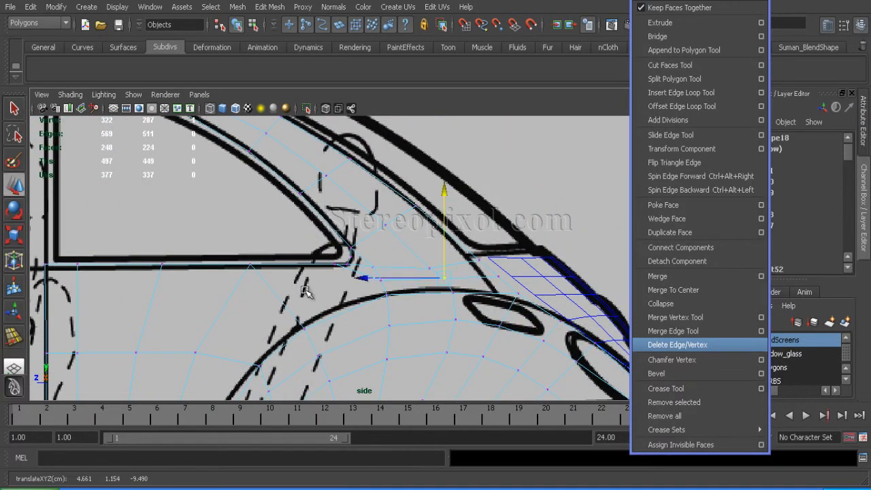
Insert a horizontal edge loop across the rear side panel just beneath the side window.
click(668, 80)
scroll(389, 355, up, 2)
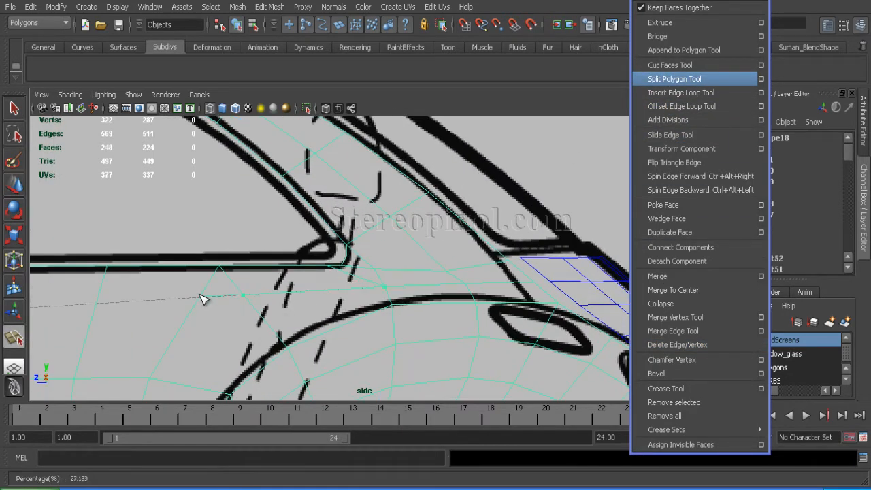
click(680, 92)
alt+middle_drag(220, 325, 286, 262)
click(286, 263)
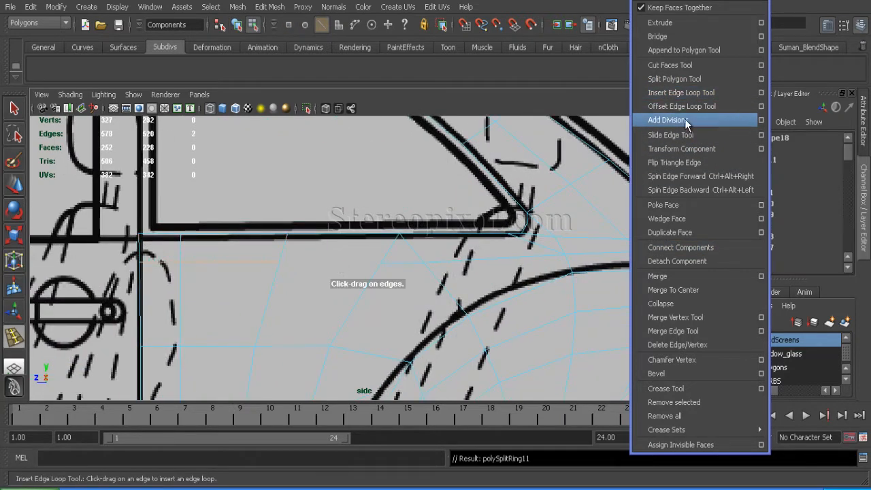
Connect the new loop's rear end to the vertex on the adjacent diagonal edge and collapse the connecting edge.
key(y)
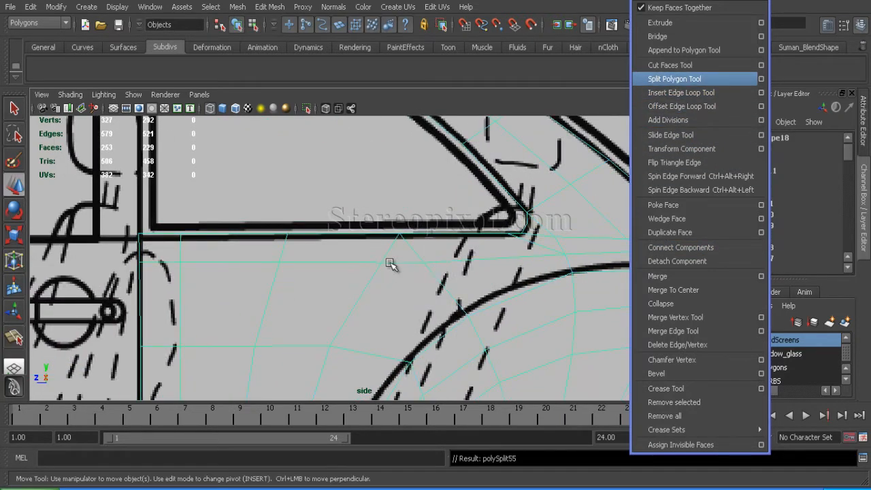
click(402, 262)
key(Return)
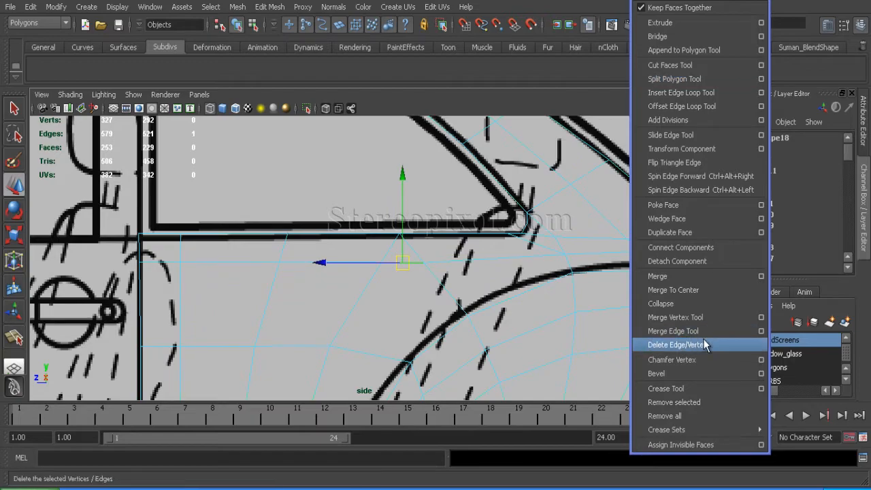
click(669, 305)
Preview the body smoothed and examine the side window's lower rear corner in perspective.
alt+right_drag(579, 325, 432, 418)
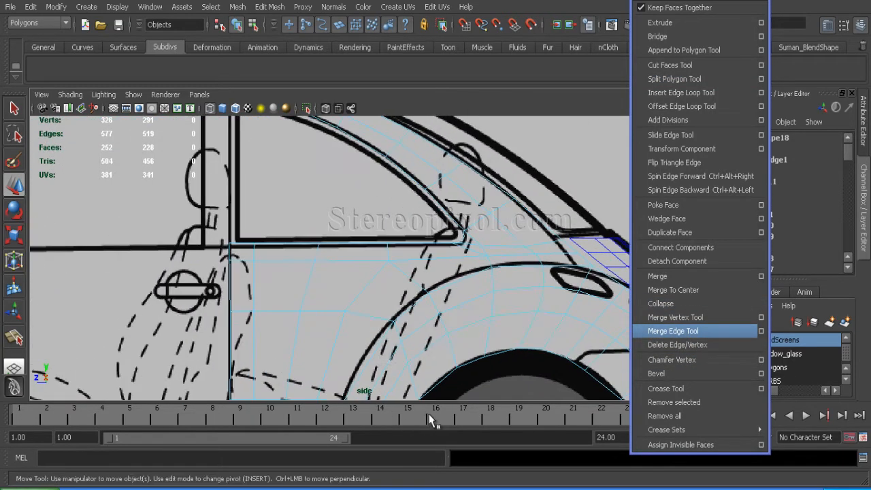
key(3)
alt+right_drag(494, 325, 414, 204)
key(space)
key(space)
alt+drag(427, 266, 385, 288)
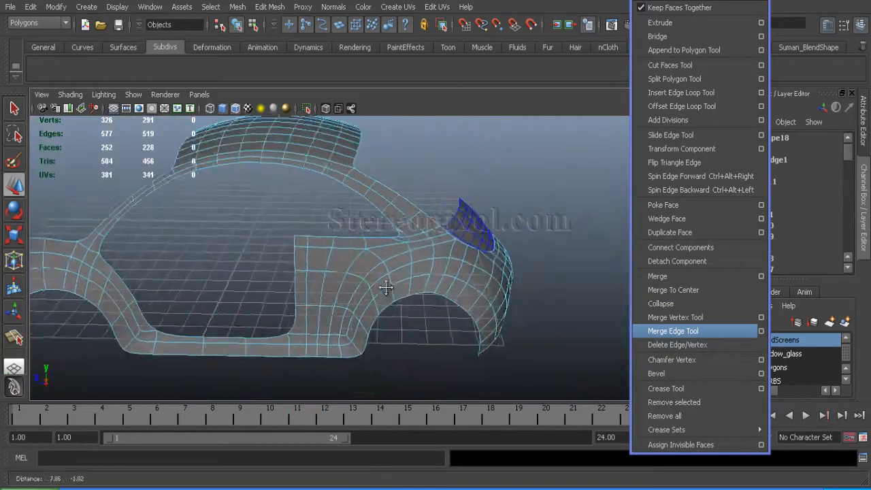
alt+right_drag(385, 288, 535, 345)
alt+middle_drag(424, 279, 408, 325)
alt+right_drag(408, 325, 441, 373)
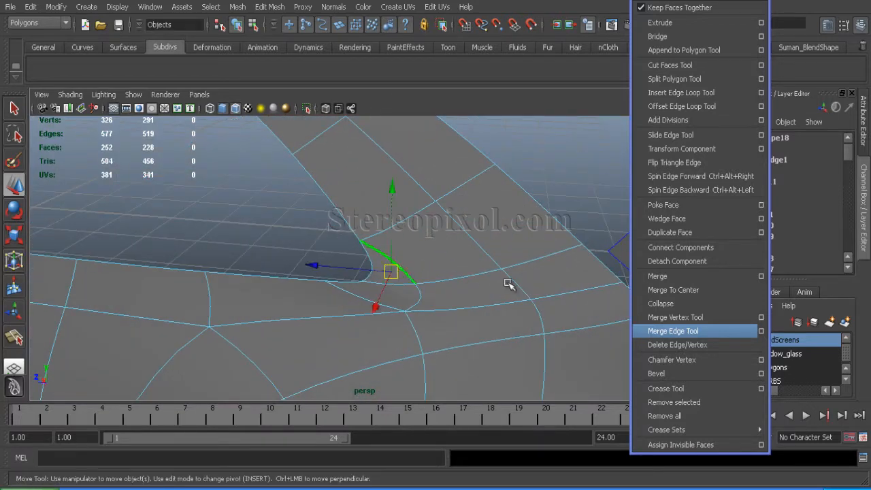
Delete the selected edge at the side window's lower rear corner and split a new edge from that corner across the pillar base.
key(Delete)
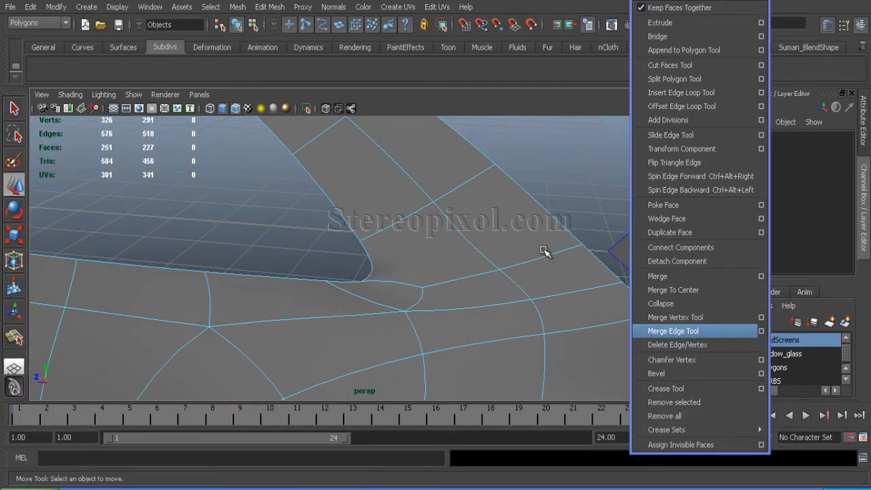
key(1)
click(674, 78)
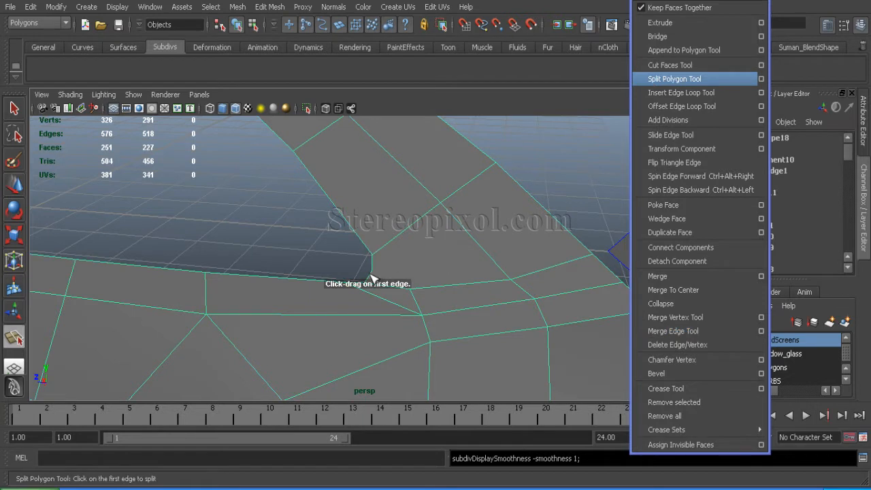
key(Return)
alt+right_drag(400, 299, 412, 318)
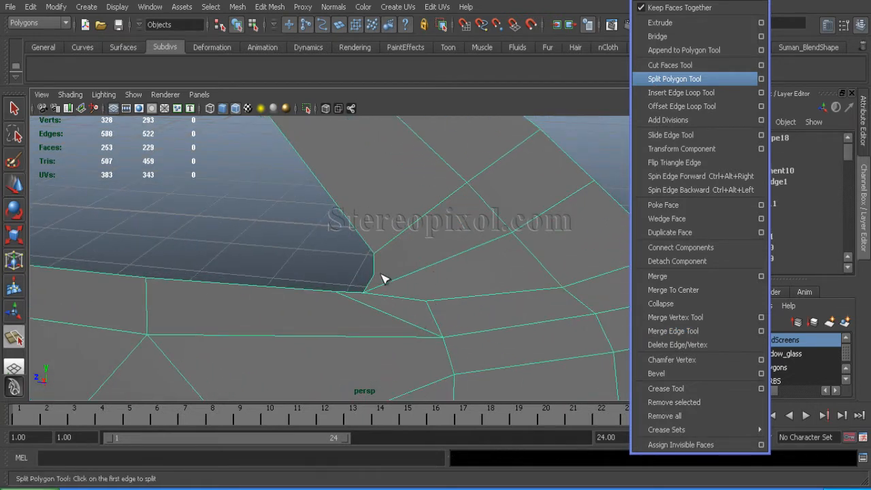
click(645, 149)
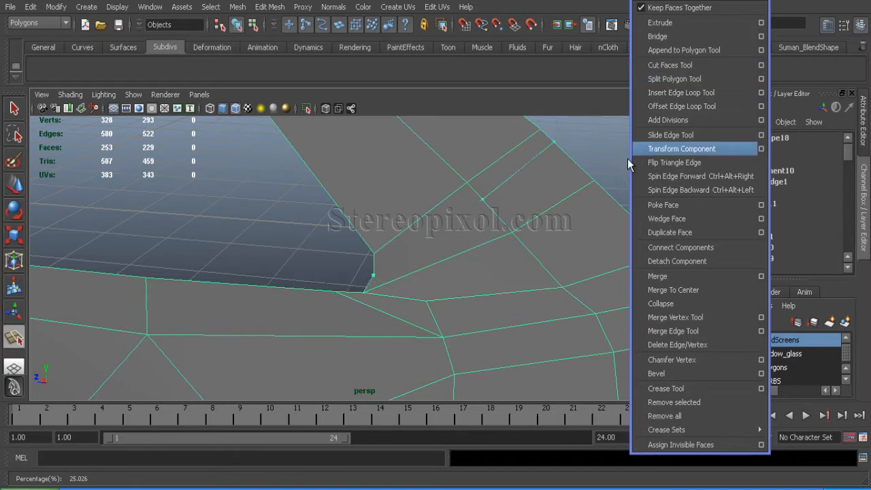
alt+right_drag(544, 180, 437, 208)
key(w)
key(ctrl+z)
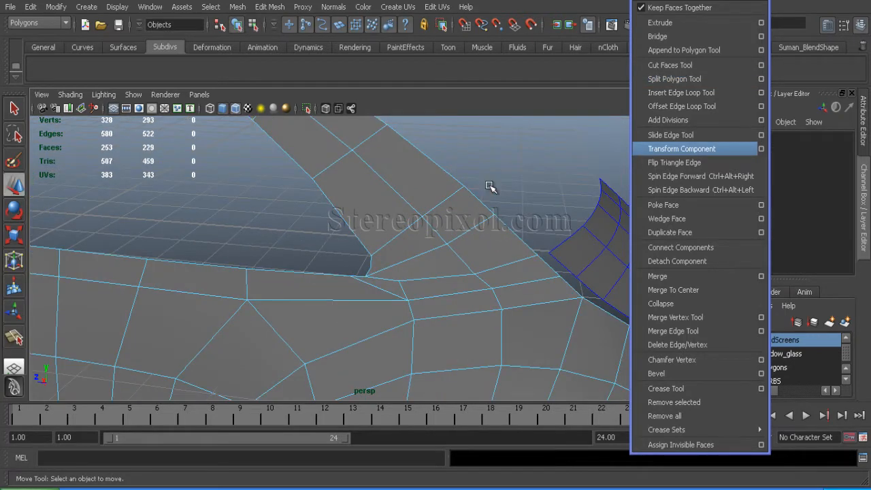
Examine the pillar base and the side window's lower rear corner from several angles, including a smoothed preview of the body.
right_click(460, 206)
right_click(468, 203)
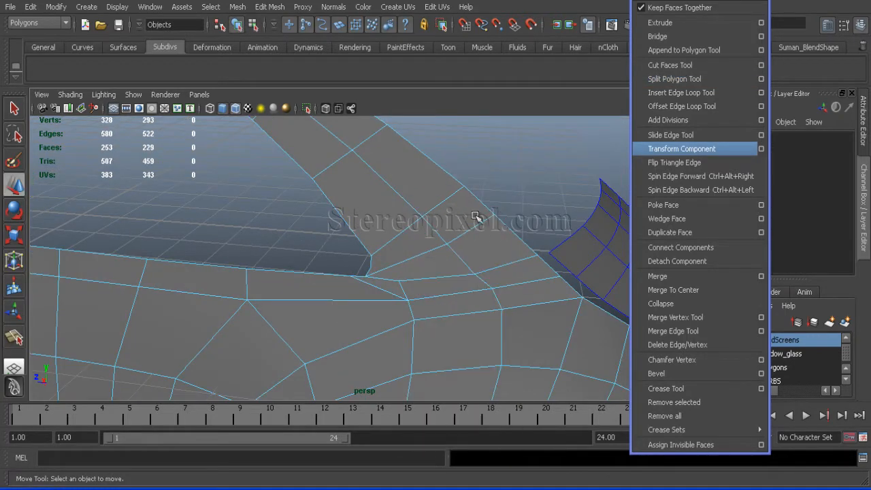
alt+right_drag(475, 216, 246, 236)
right_drag(271, 267, 311, 275)
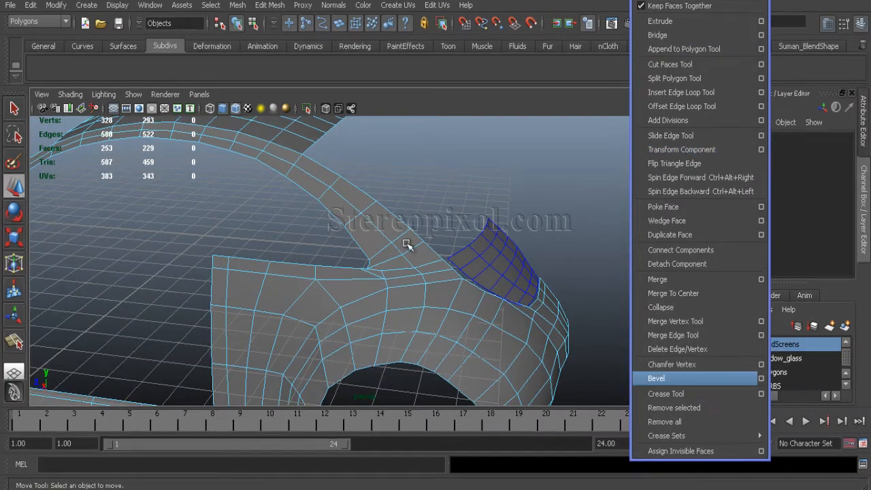
scroll(381, 235, up, 3)
right_drag(394, 258, 424, 241)
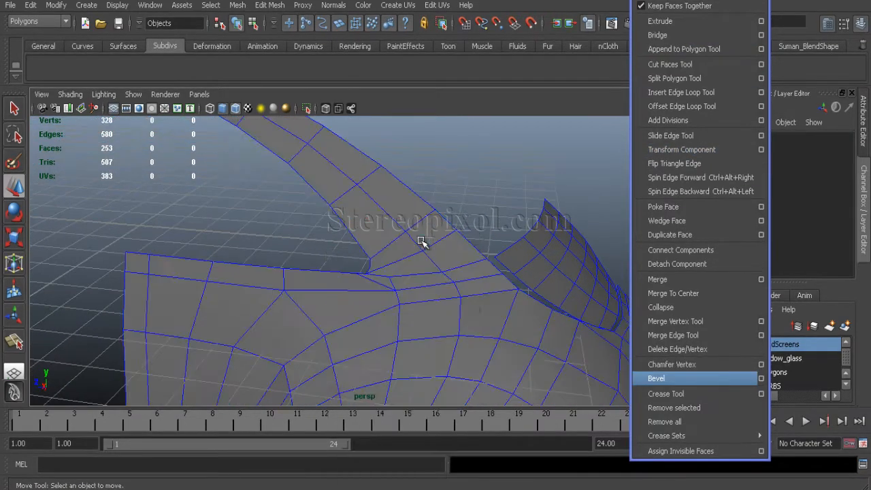
scroll(428, 259, down, 4)
click(440, 295)
alt+drag(441, 295, 363, 315)
scroll(363, 315, up, 3)
alt+drag(307, 313, 408, 346)
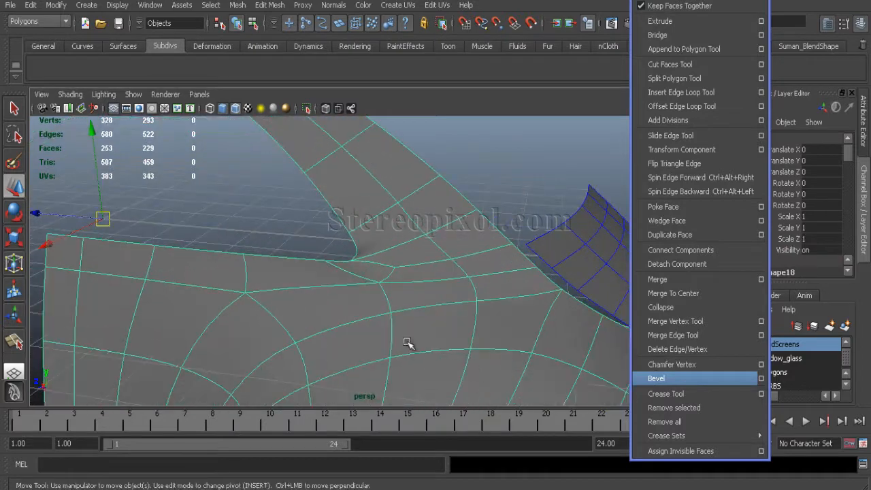
Delete the edge row from the window corner to the pillar's rear edge with its short connecting edge, and collapse the corner's short edge.
right_drag(399, 261, 399, 228)
click(388, 274)
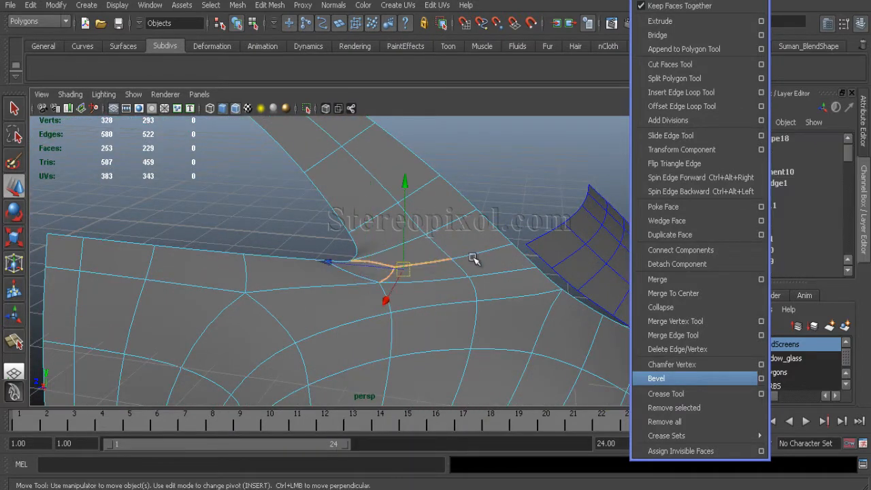
click(677, 348)
alt+drag(397, 320, 373, 288)
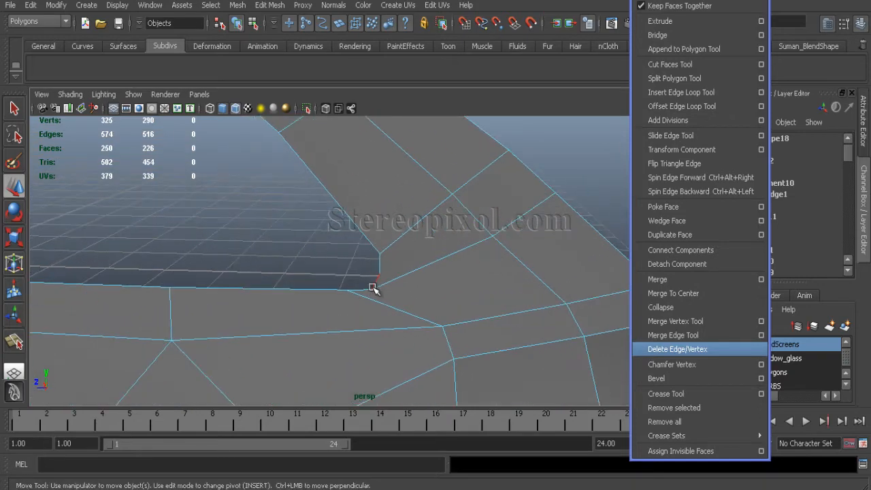
right_drag(361, 265, 361, 264)
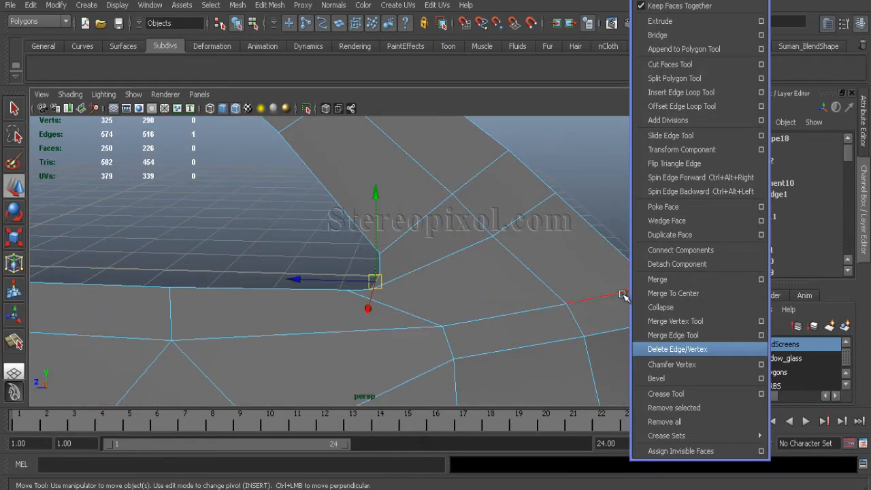
click(661, 307)
In the side view, split a new edge line from the side window's lower rear corner down across the rear fender to the wheel arch.
key(space)
key(space)
scroll(476, 359, up, 3)
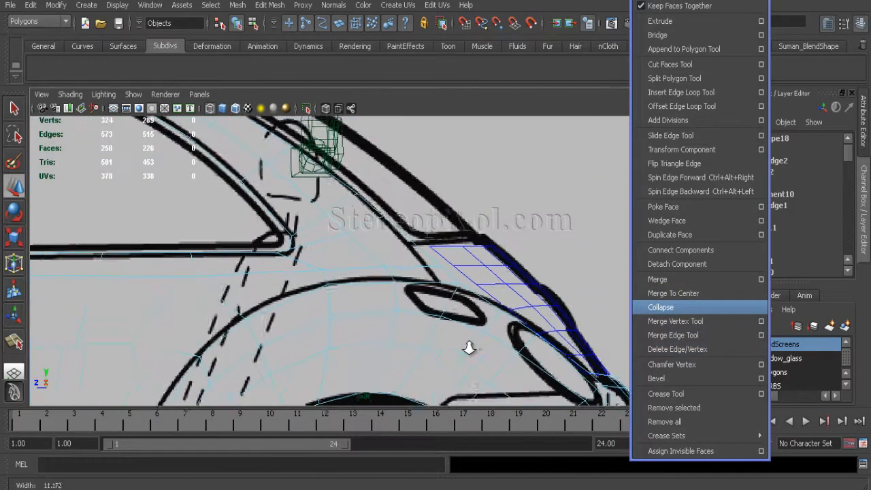
scroll(302, 252, up, 2)
click(667, 79)
scroll(408, 361, up, 2)
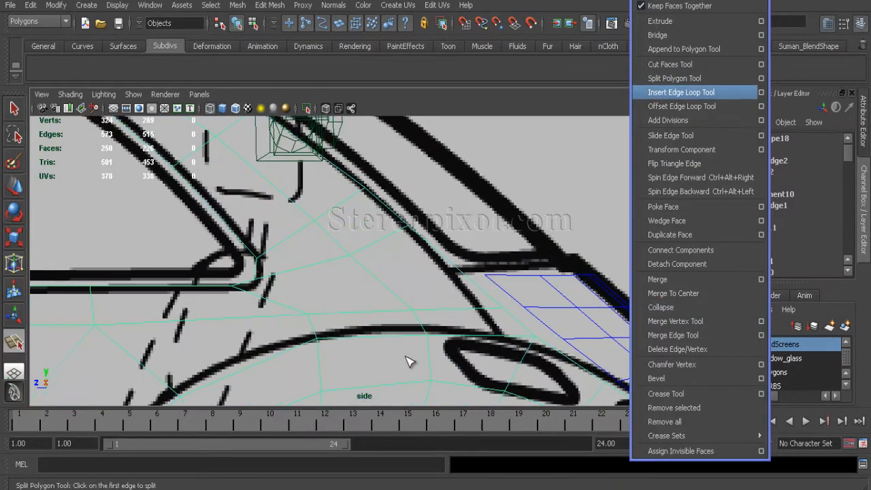
scroll(356, 330, down, 3)
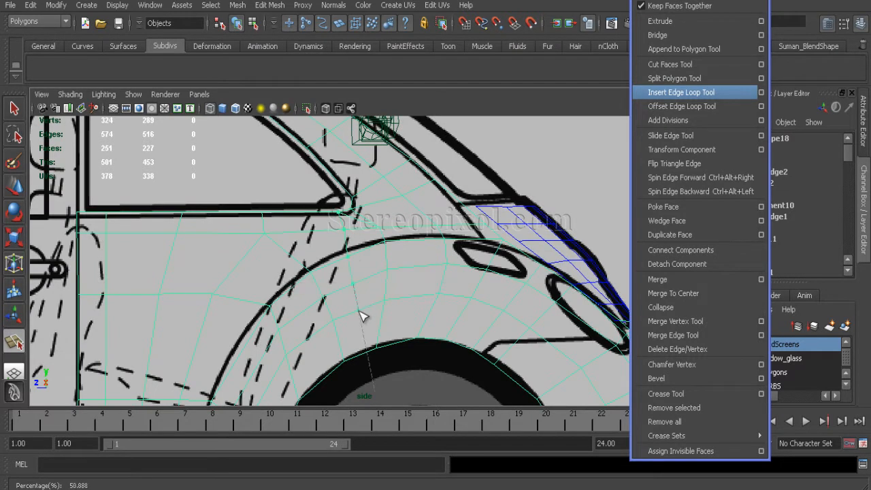
key(Return)
key(w)
Delete the redundant edge beside the new split line in the perspective view and return to the side view.
key(space)
key(space)
right_drag(400, 261, 402, 228)
key(Delete)
scroll(381, 279, down, 2)
key(space)
key(space)
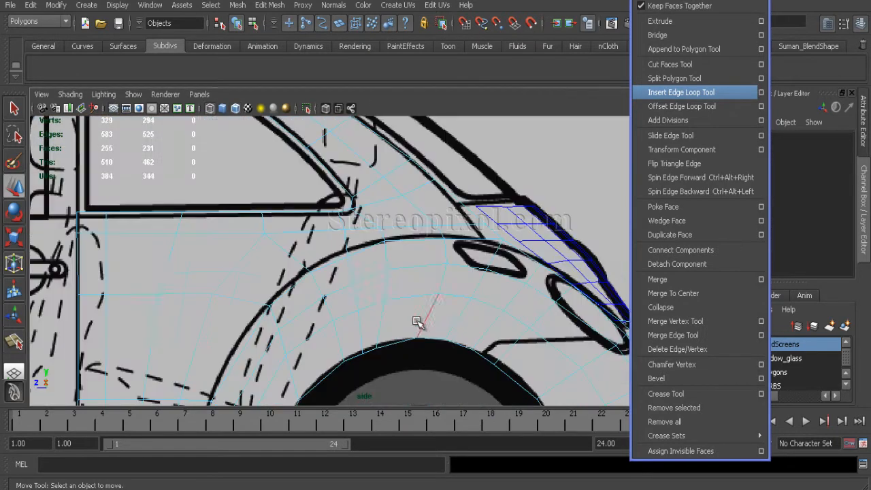
Move the vertex below the window corner onto the blueprint's fender outline and adjust the new fender vertex beneath it.
alt+middle_drag(413, 289, 451, 262)
right_click(370, 229)
right_drag(369, 228, 321, 229)
click(387, 224)
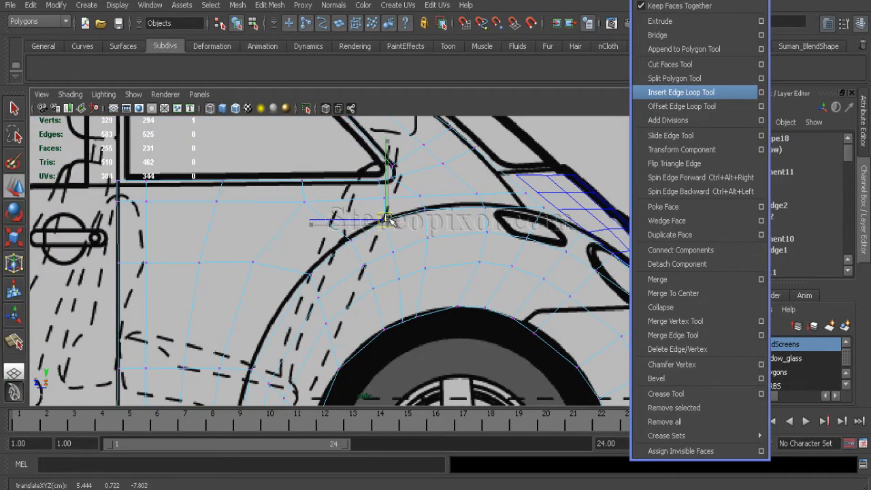
drag(386, 219, 387, 218)
alt+right_drag(388, 232, 449, 344)
click(400, 250)
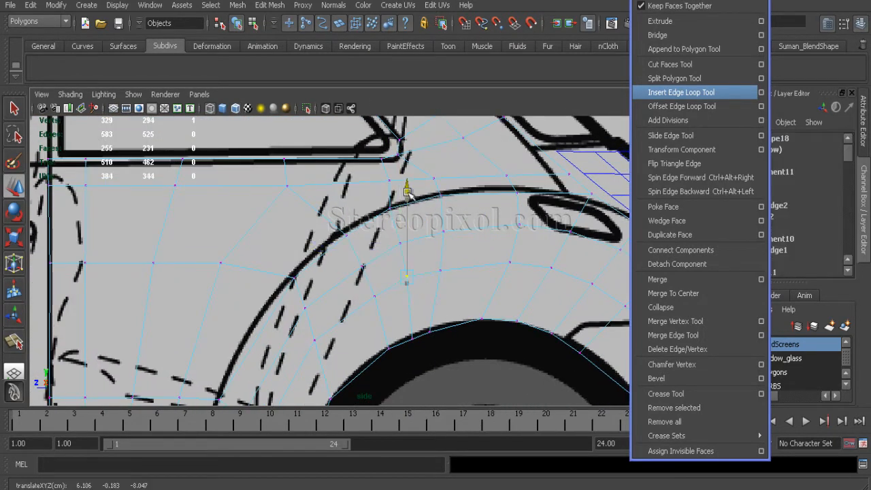
drag(405, 244, 405, 241)
Adjust the front half of the rear wheel arch to the blueprint, working through its vertices down to the sill corner.
alt+middle_drag(387, 340, 416, 246)
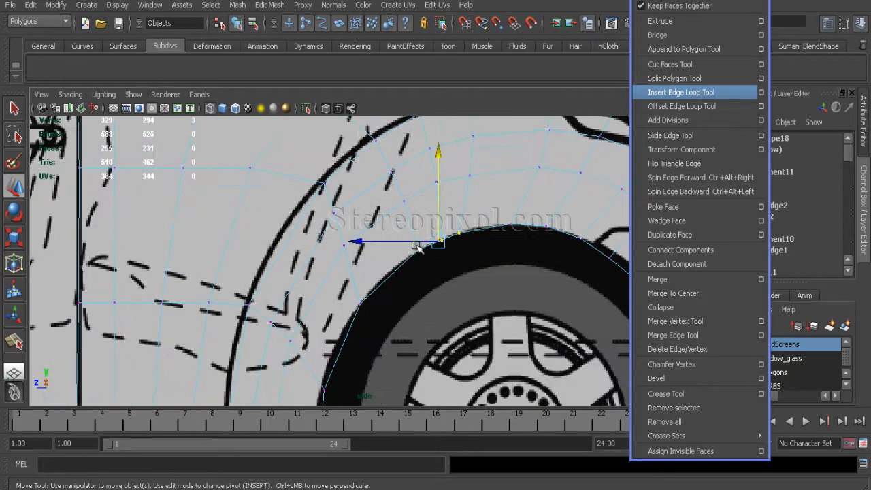
click(356, 303)
alt+middle_drag(356, 303, 401, 347)
alt+right_drag(401, 347, 390, 321)
drag(375, 315, 351, 366)
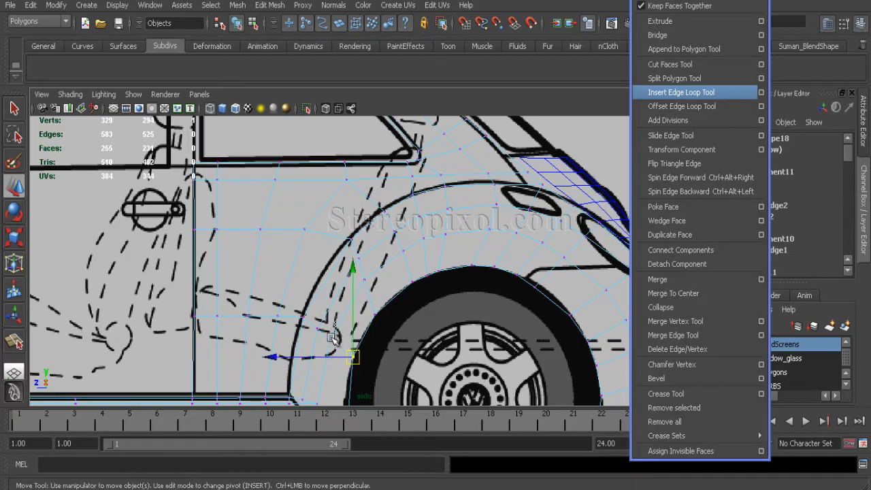
drag(333, 339, 334, 332)
alt+middle_drag(376, 348, 379, 234)
click(349, 329)
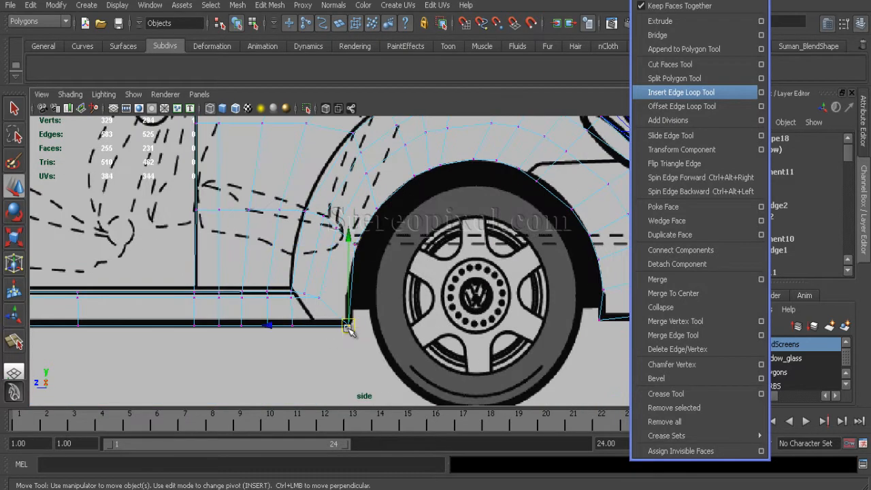
click(349, 342)
Raise the row of four vertices across the rear side panel closer to the side window and save the scene.
alt+right_drag(350, 342, 385, 266)
alt+middle_drag(385, 266, 328, 327)
alt+right_drag(329, 326, 429, 323)
alt+middle_drag(429, 323, 377, 318)
alt+right_drag(334, 269, 365, 261)
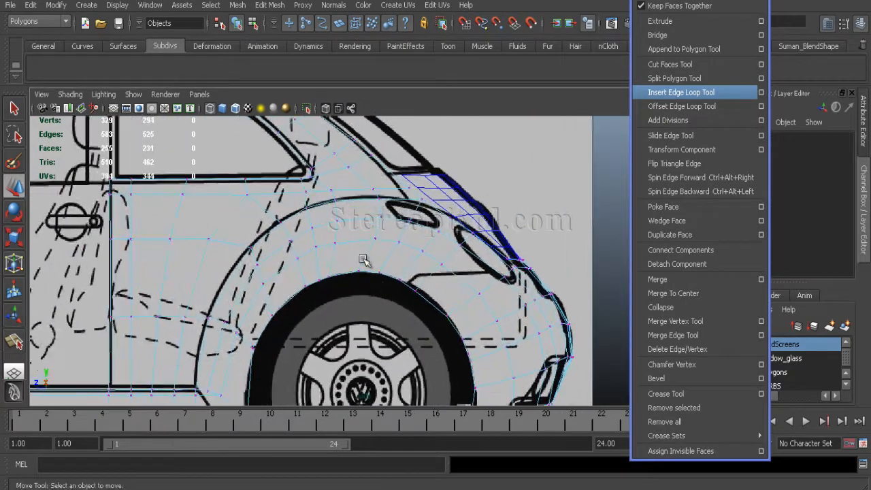
alt+middle_drag(375, 254, 467, 320)
alt+right_drag(381, 326, 422, 326)
mouse_move(227, 339)
alt+right_down()
mouse_move(222, 324)
mouse_move(230, 322)
alt+right_up()
drag(141, 315, 290, 334)
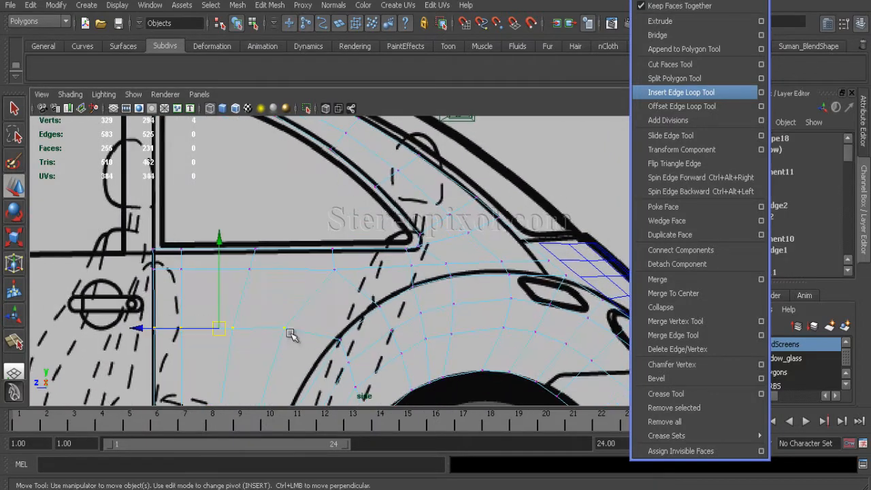
alt+right_drag(423, 320, 395, 303)
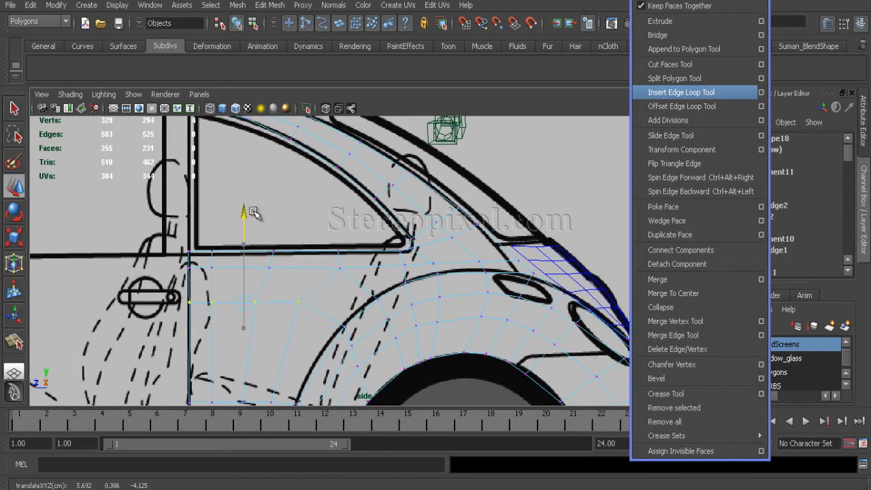
click(120, 28)
Move the vertices on the rear half of the rear wheel arch onto the blueprint's arch outline.
key(q)
click(417, 358)
alt+right_drag(417, 358, 398, 309)
alt+middle_drag(398, 309, 420, 246)
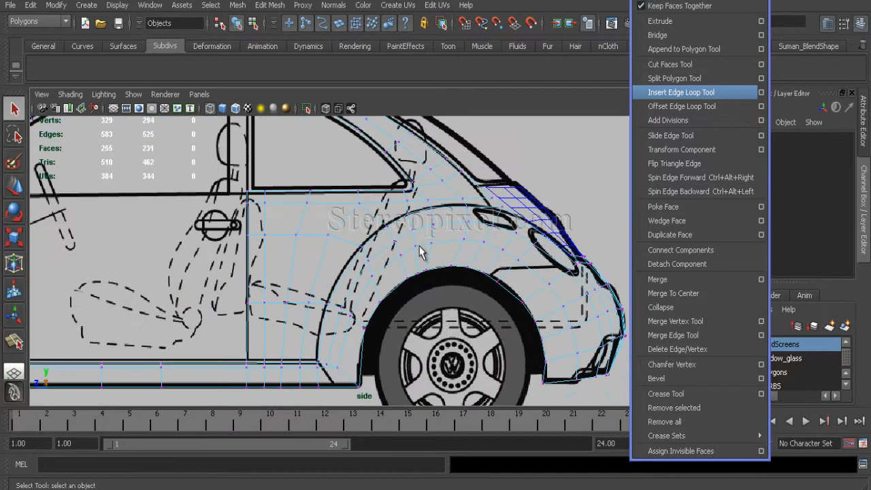
drag(487, 303, 488, 303)
key(w)
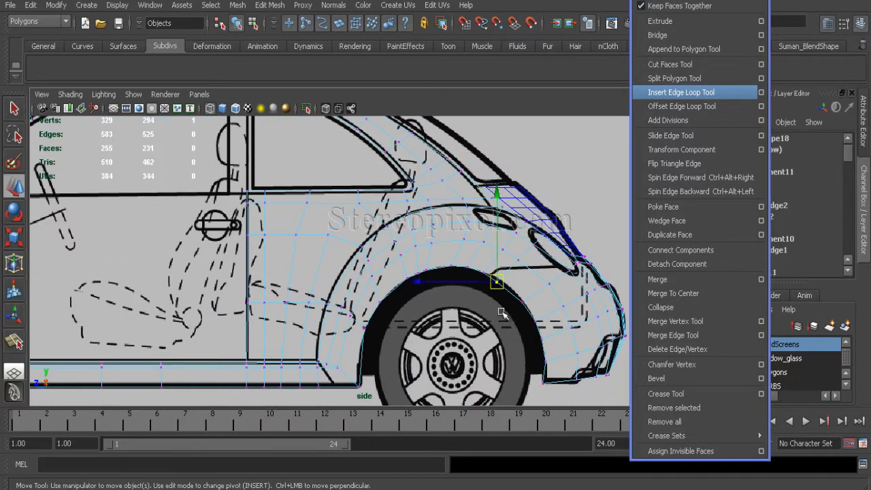
click(494, 292)
click(440, 284)
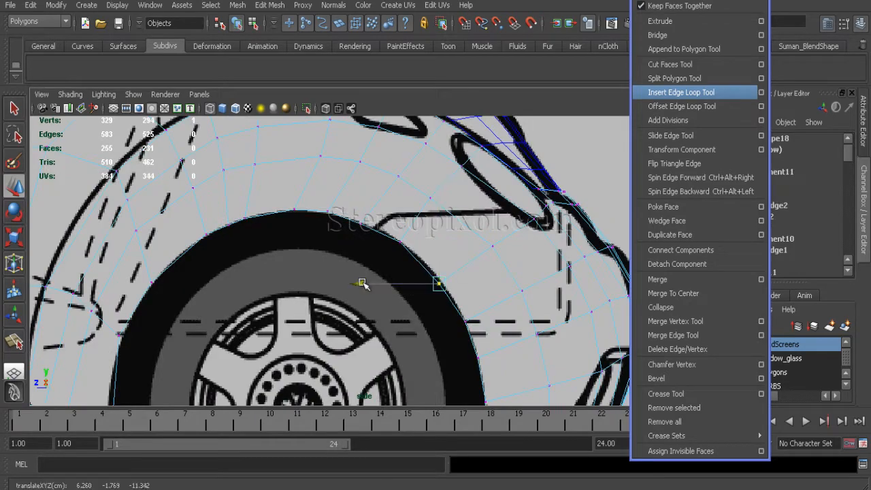
click(404, 299)
Move the rear edge vertices at the pillar base forward onto the blueprint's panel line above the rear fender.
scroll(400, 292, down, 5)
alt+middle_drag(163, 336, 402, 421)
scroll(443, 329, down, 1)
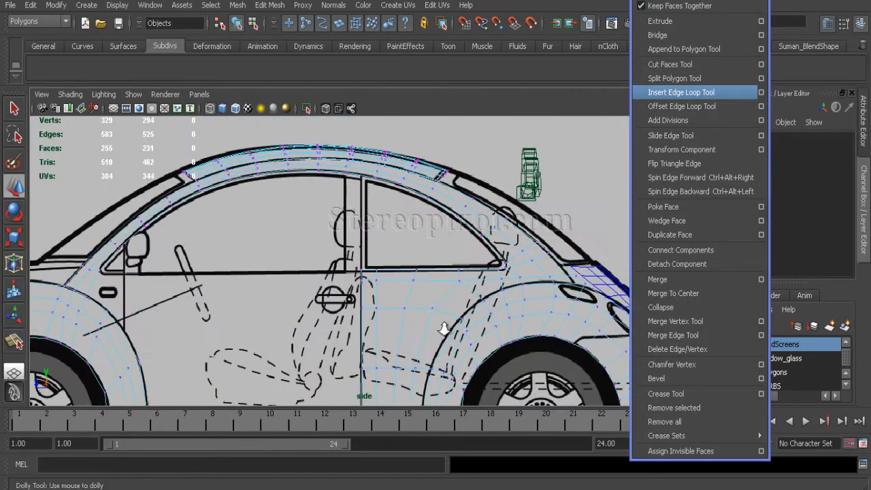
alt+middle_drag(436, 309, 374, 288)
scroll(505, 325, up, 2)
scroll(425, 340, up, 5)
alt+middle_drag(599, 292, 346, 311)
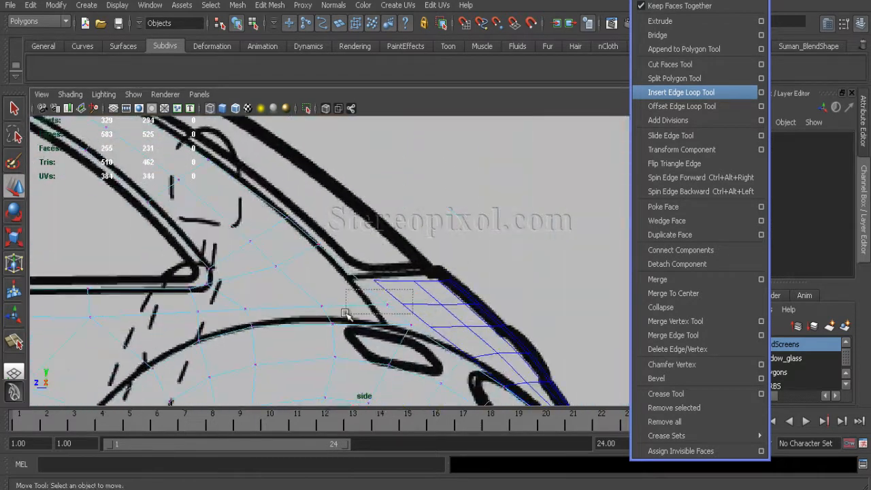
click(305, 306)
click(445, 364)
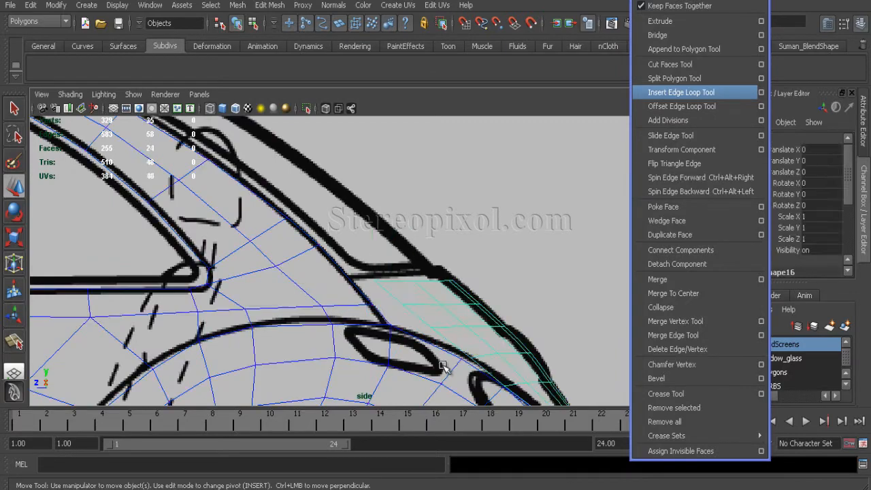
key(ctrl+z)
Check the rear fender against the blueprint in the side view and examine the whole body in perspective.
alt+middle_drag(465, 355, 423, 290)
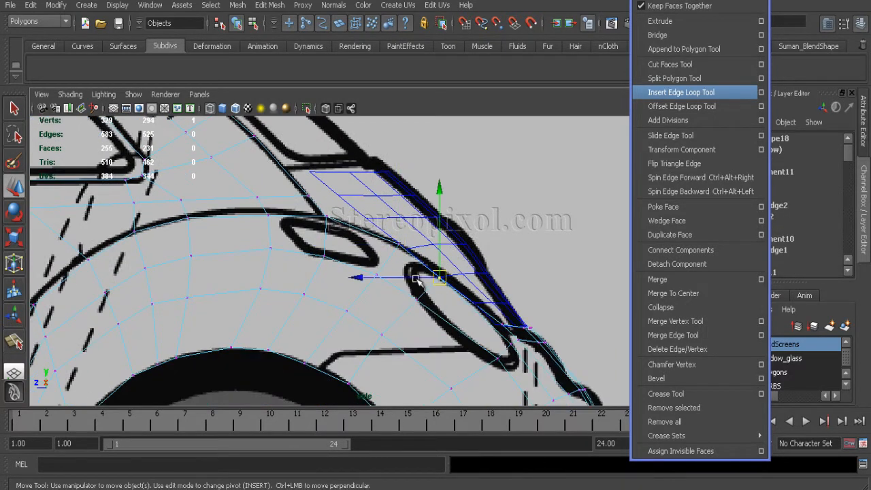
alt+middle_drag(334, 294, 411, 310)
alt+right_drag(412, 311, 345, 272)
alt+middle_drag(360, 239, 396, 330)
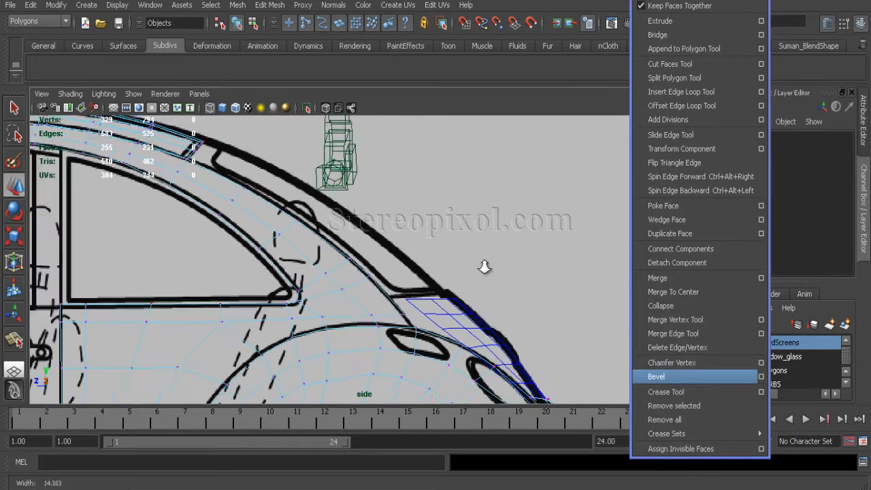
alt+right_drag(484, 266, 402, 245)
key(space)
key(space)
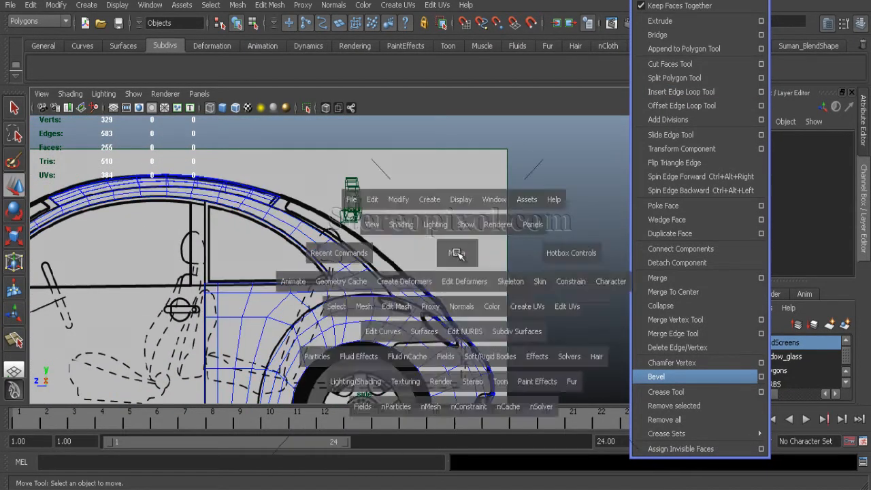
alt+right_drag(517, 245, 285, 275)
alt+drag(285, 274, 387, 267)
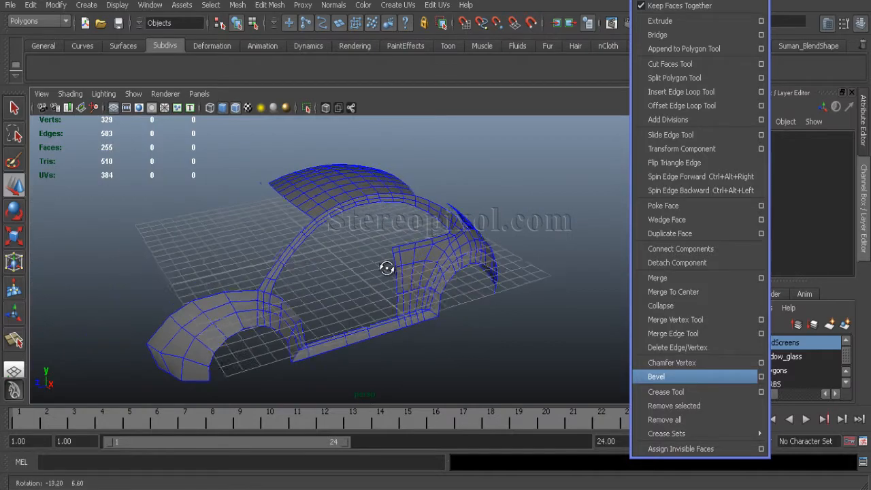